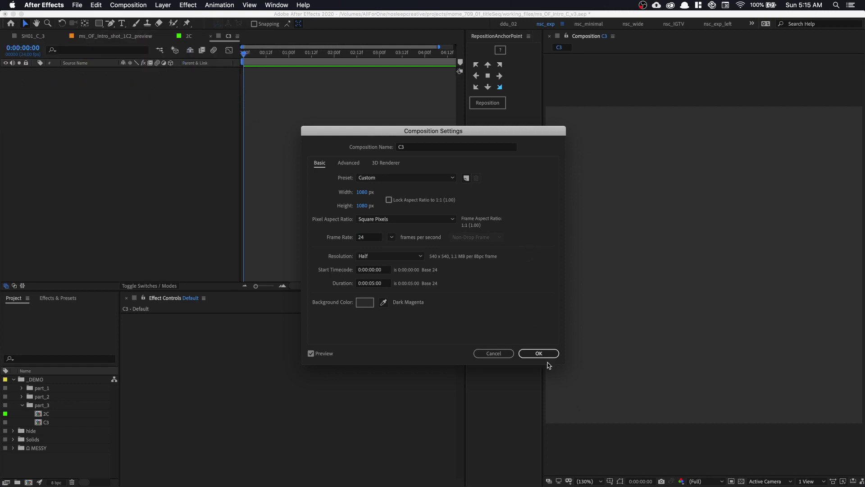
# - Accept the C3 composition settings and add a full-frame rectangle shape layer coloured with the palette's green
pyautogui.click(546, 354)
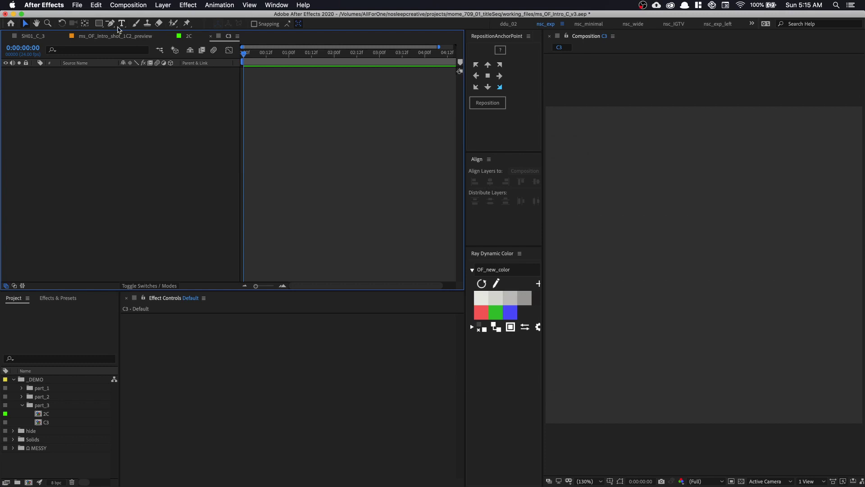
pyautogui.doubleClick(98, 24)
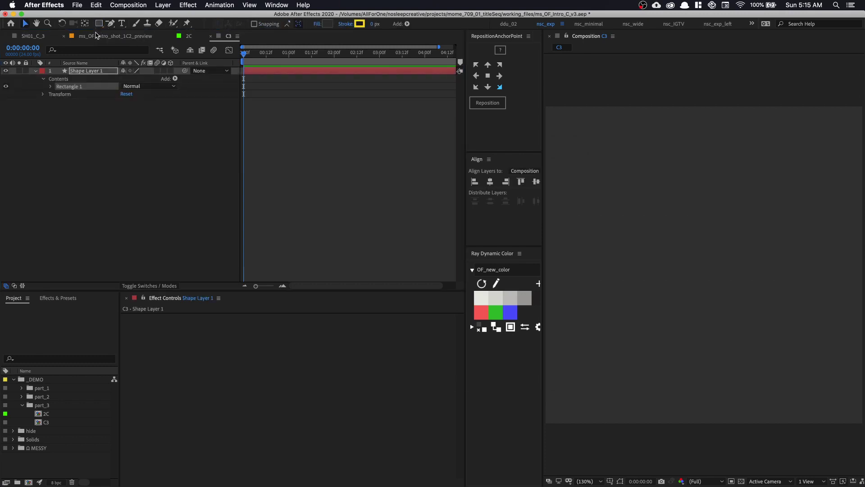
pyautogui.click(100, 71)
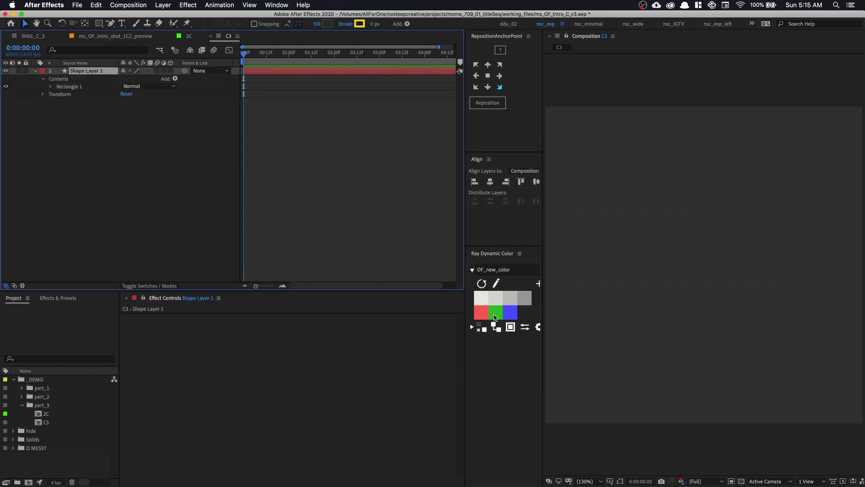
pyautogui.click(495, 315)
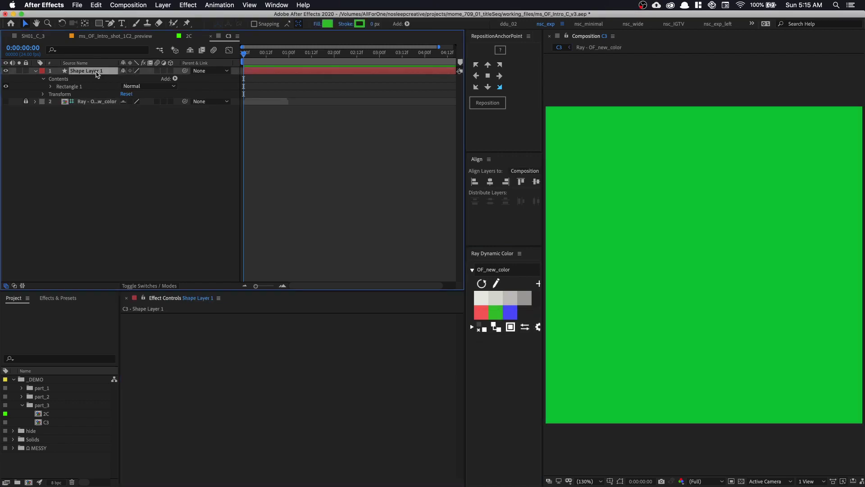
# - Rename the green shape layer as master
pyautogui.press('Return')
pyautogui.write('master')
pyautogui.press('Return')
# - Duplicate the master layer as top, and duplicate that copy as bot
pyautogui.press('super+d')
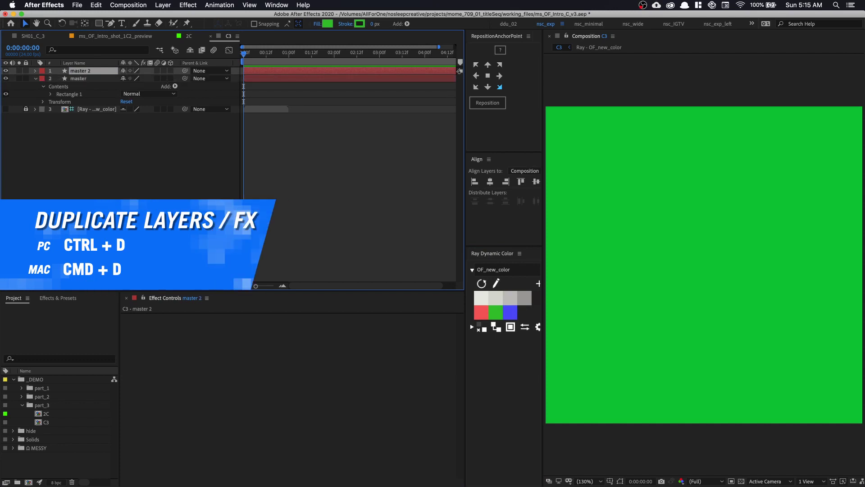
pyautogui.press('Return')
pyautogui.write('top')
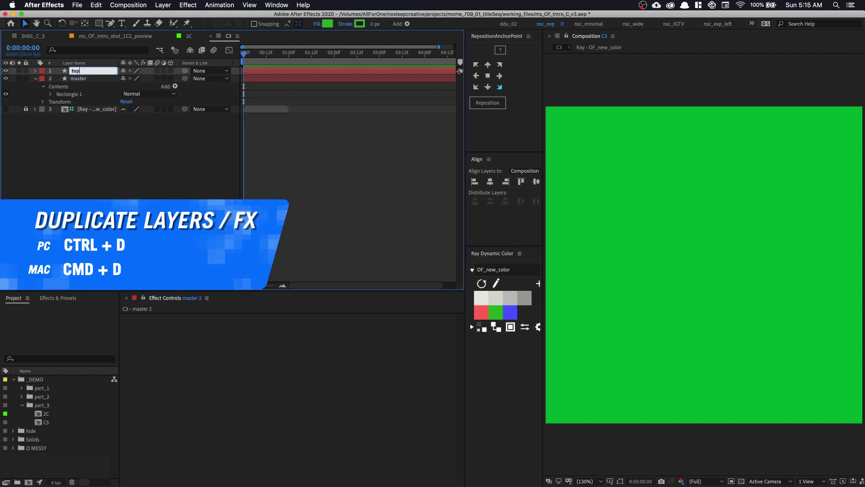
pyautogui.press('Return')
pyautogui.press('super+d')
pyautogui.press('Return')
pyautogui.write('bot')
pyautogui.press('Return')
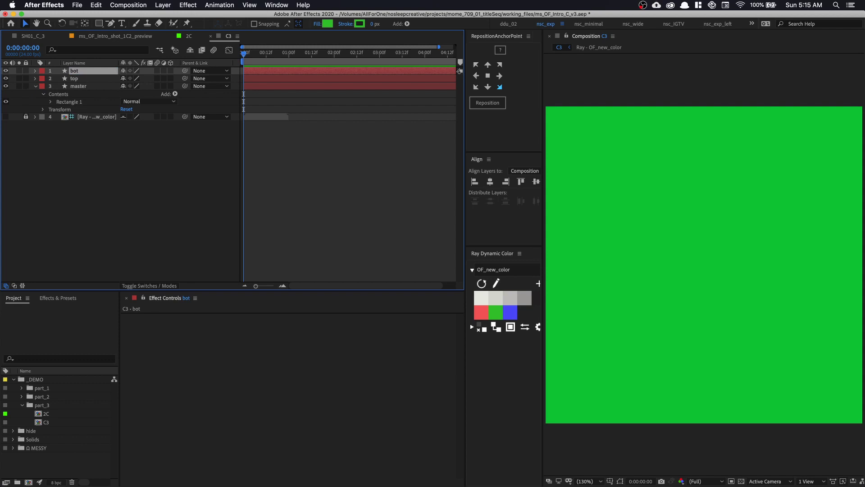
# - Duplicate the bot layer as side_1, and duplicate that copy three more times for a total of four side layers
pyautogui.press('super+d')
pyautogui.press('Return')
pyautogui.write('side')
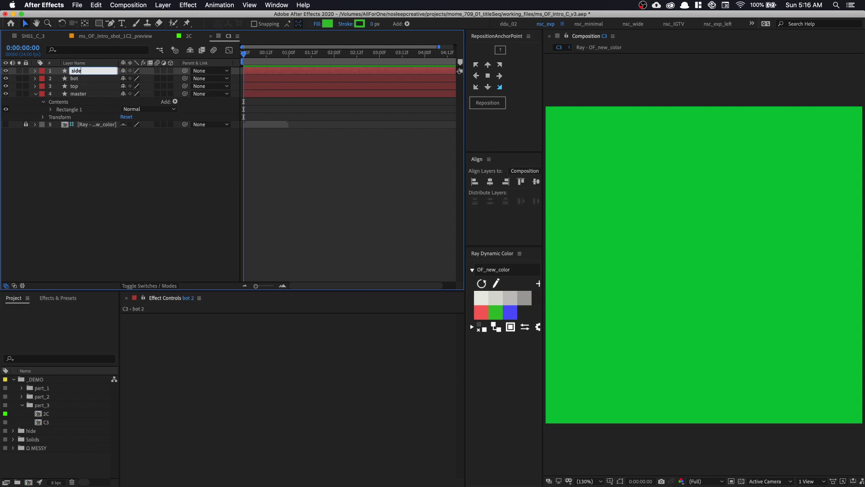
pyautogui.press('Return')
pyautogui.press('super+d')
pyautogui.press('super+d')
pyautogui.press('super+d')
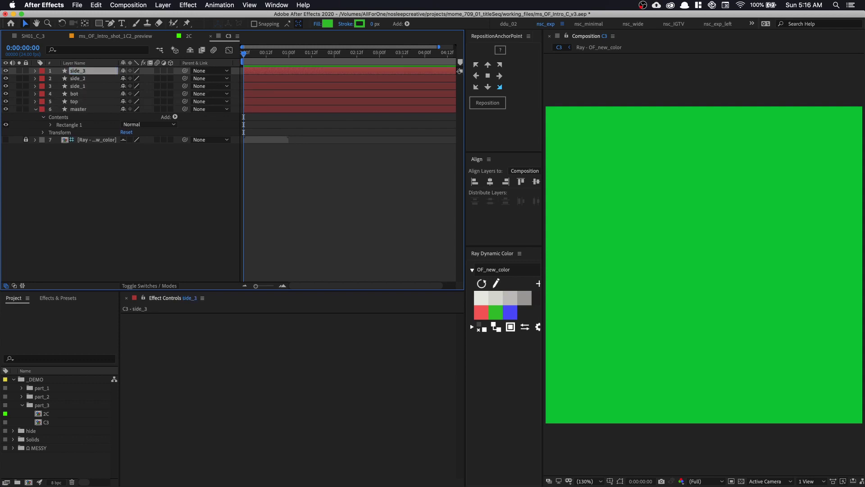
# - Spread the copies around the master square, with side_1 to side_4 off its corners, bot below it and top above it
pyautogui.press(',')
pyautogui.press(',')
pyautogui.press(',')
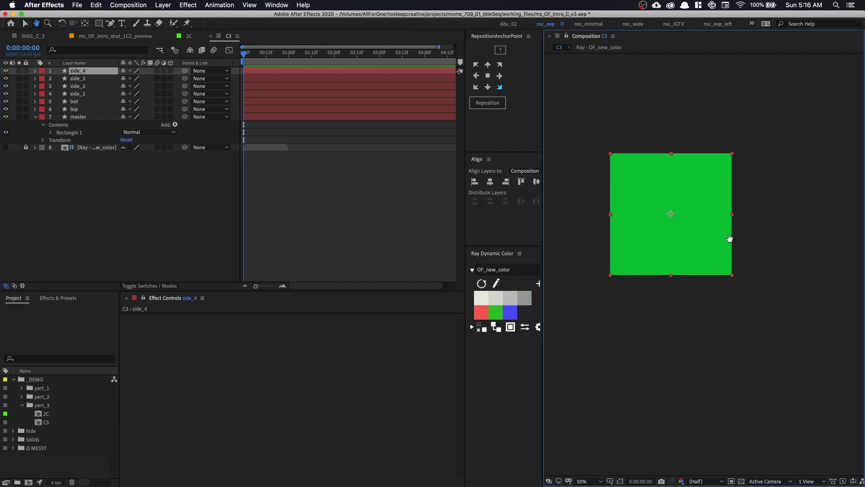
pyautogui.press(',')
pyautogui.press(',')
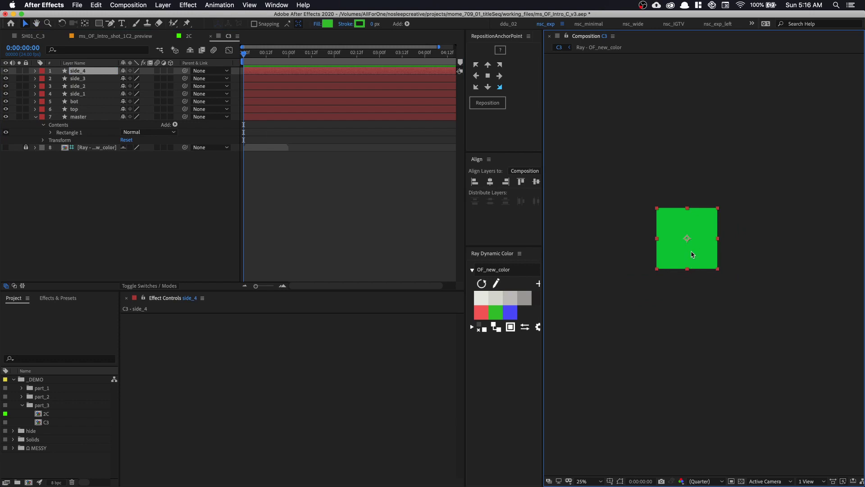
pyautogui.moveTo(692, 254); pyautogui.dragTo(770, 316)
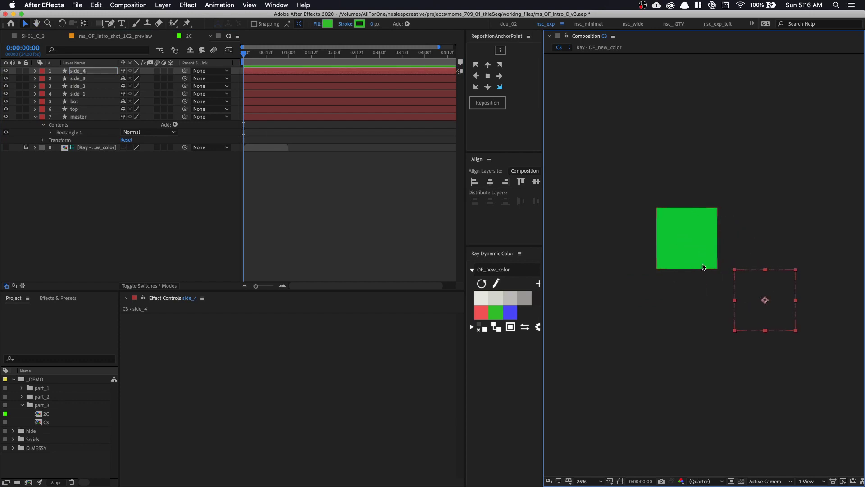
pyautogui.moveTo(688, 241); pyautogui.dragTo(614, 304)
pyautogui.moveTo(671, 248); pyautogui.dragTo(741, 182)
pyautogui.moveTo(677, 235); pyautogui.dragTo(607, 181)
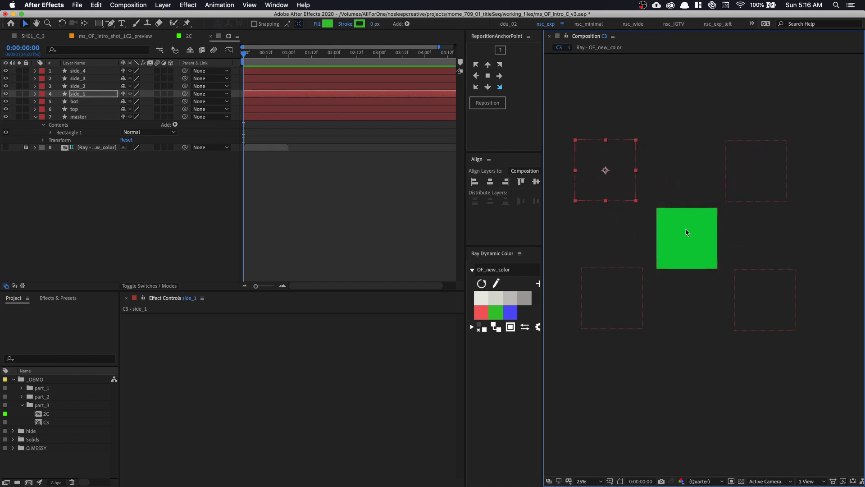
pyautogui.moveTo(687, 232); pyautogui.dragTo(683, 305)
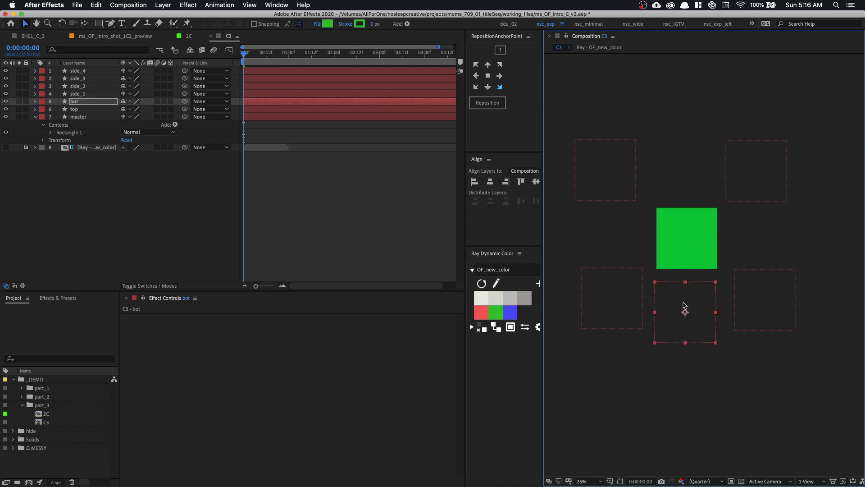
pyautogui.moveTo(688, 215); pyautogui.dragTo(683, 170)
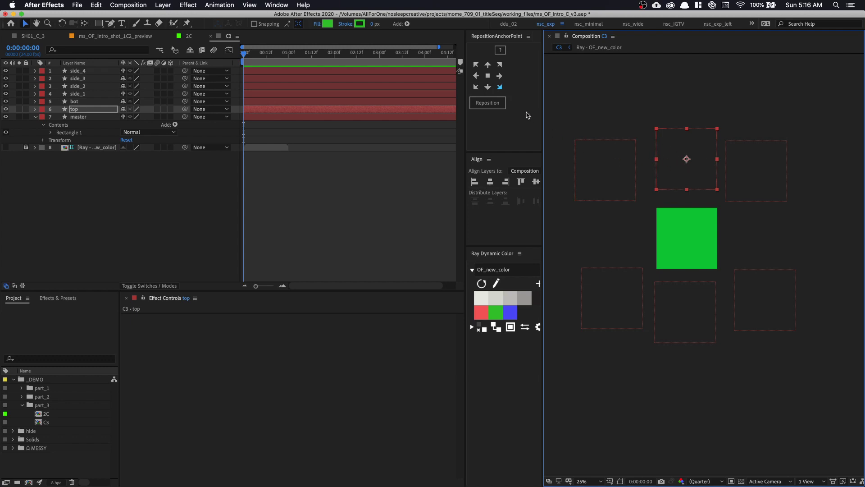
# - Reposition the anchor point of top to its bottom centre and that of bot to its top centre
pyautogui.click(487, 88)
pyautogui.click(488, 103)
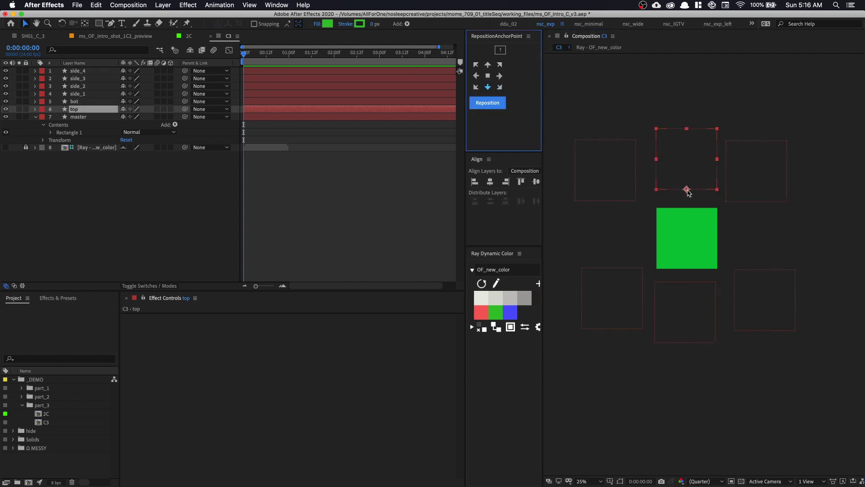
pyautogui.click(685, 302)
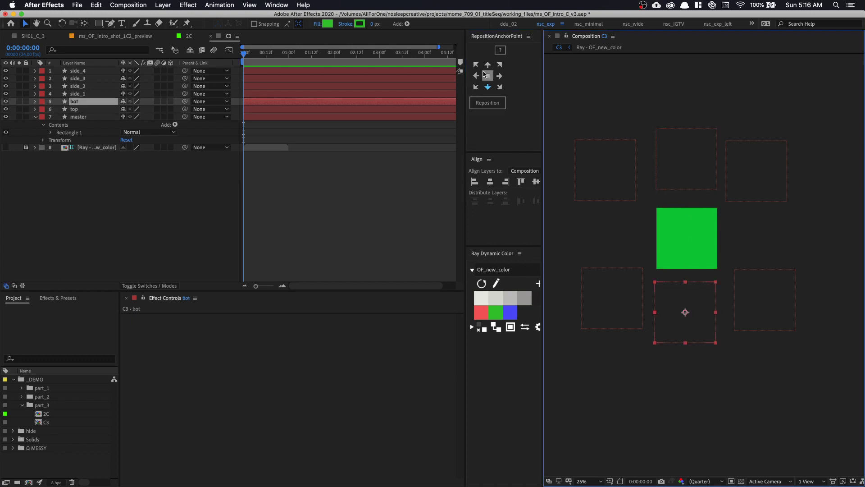
pyautogui.click(488, 65)
pyautogui.click(488, 103)
# - Reposition the anchor points of side_1, side_2, side_3 and side_4 to their bottom-right, bottom-left, top-right and top-left corners respectively
pyautogui.click(614, 194)
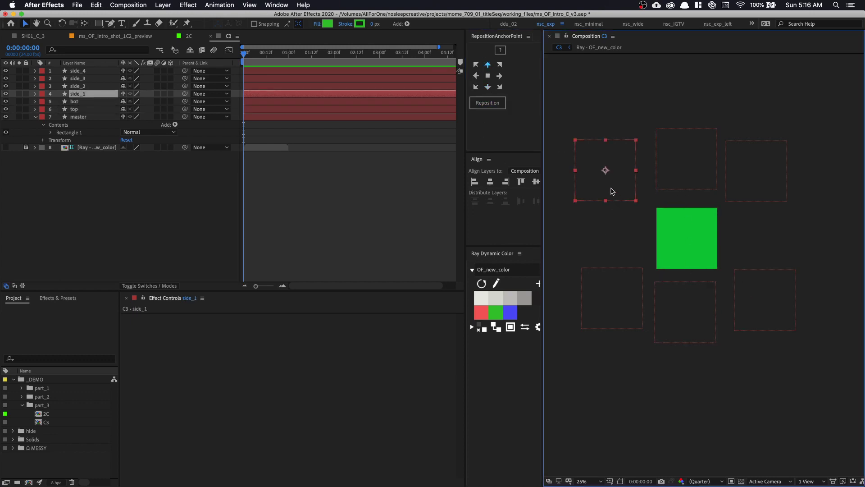
pyautogui.click(499, 86)
pyautogui.click(488, 103)
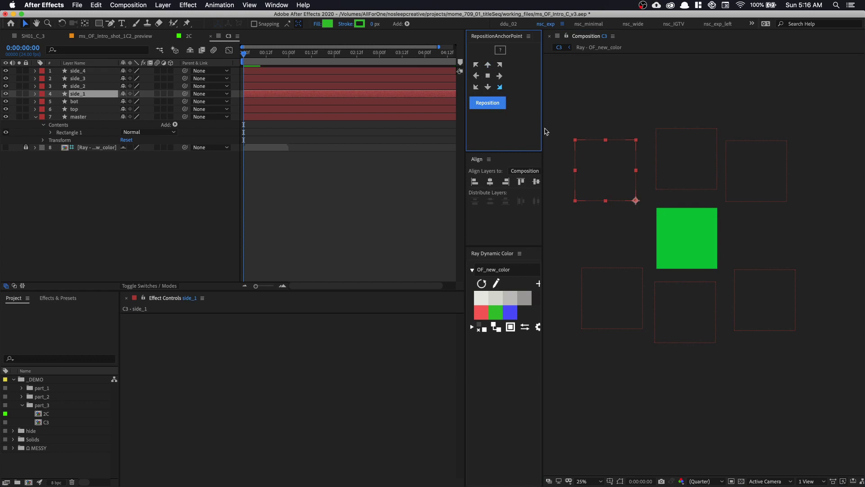
pyautogui.click(728, 188)
pyautogui.click(476, 87)
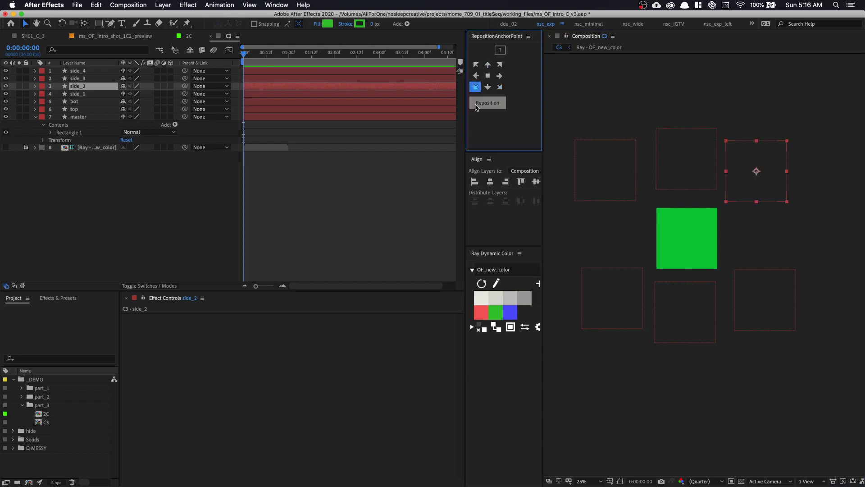
pyautogui.click(488, 103)
pyautogui.click(614, 295)
pyautogui.click(499, 64)
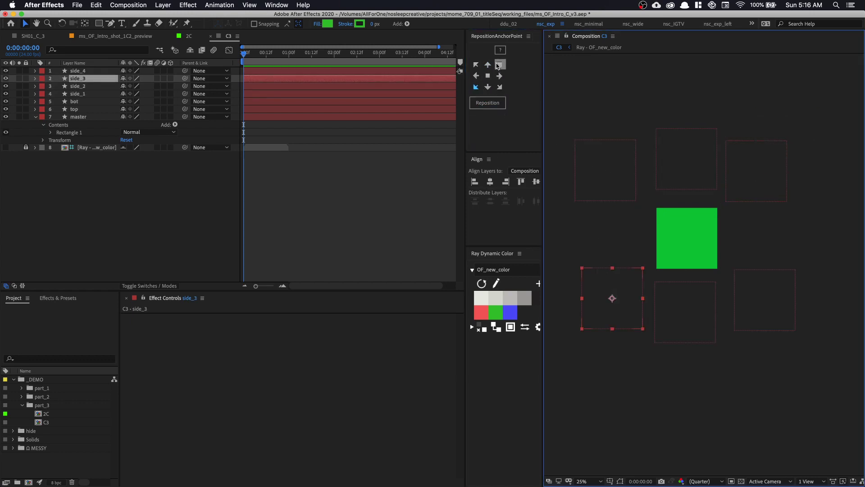
pyautogui.click(491, 103)
pyautogui.click(792, 318)
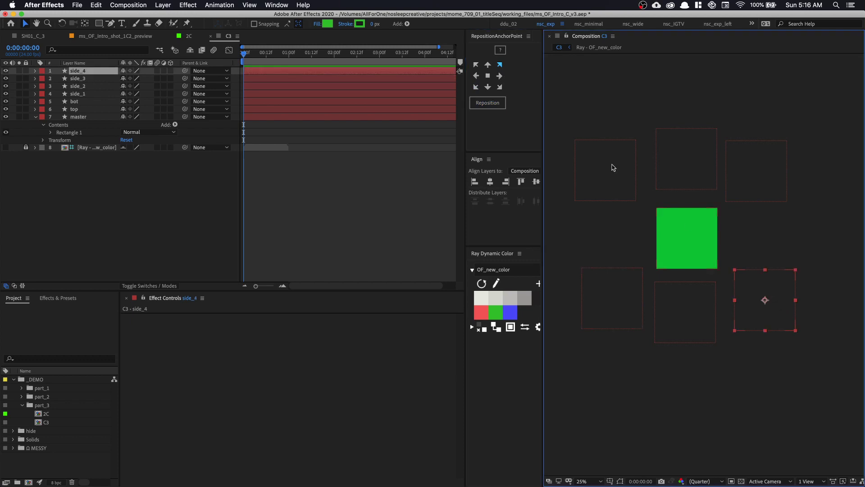
pyautogui.click(476, 66)
pyautogui.click(487, 103)
# - Align the top, bot and master layers to the horizontal centre of the composition
pyautogui.moveTo(677, 99); pyautogui.dragTo(681, 366)
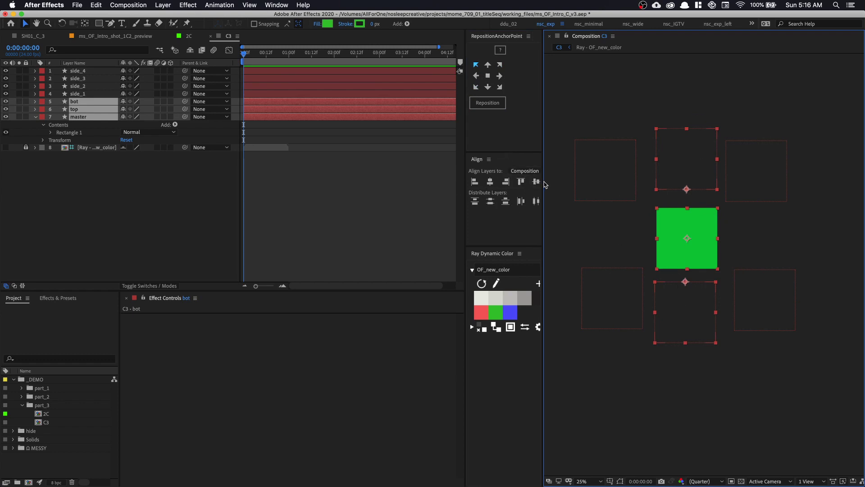
pyautogui.moveTo(543, 182); pyautogui.dragTo(563, 182)
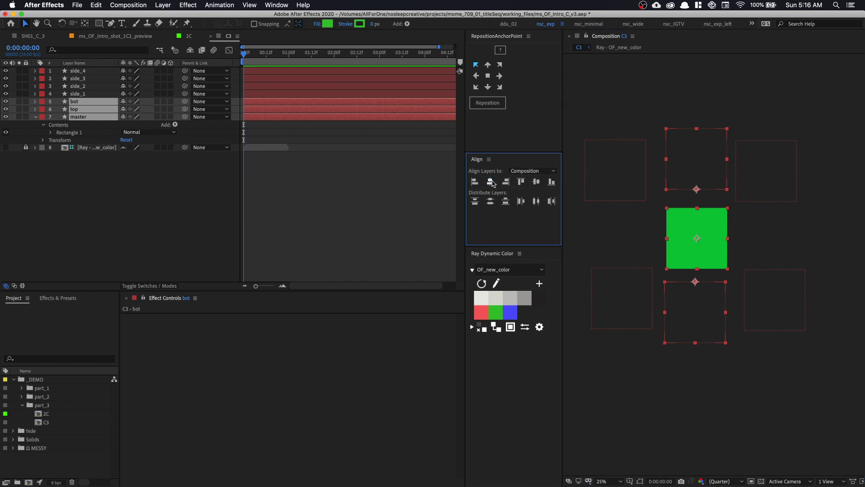
pyautogui.click(650, 94)
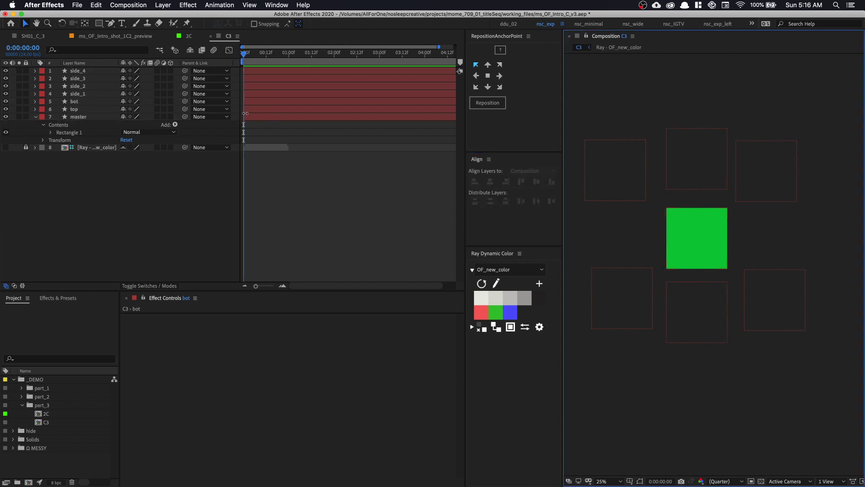
# - At the composition's last frame, set the Y position of bot to 1080 and of top to 0
pyautogui.click(86, 109)
pyautogui.press('End')
pyautogui.press('p')
pyautogui.click(90, 101)
pyautogui.press('p')
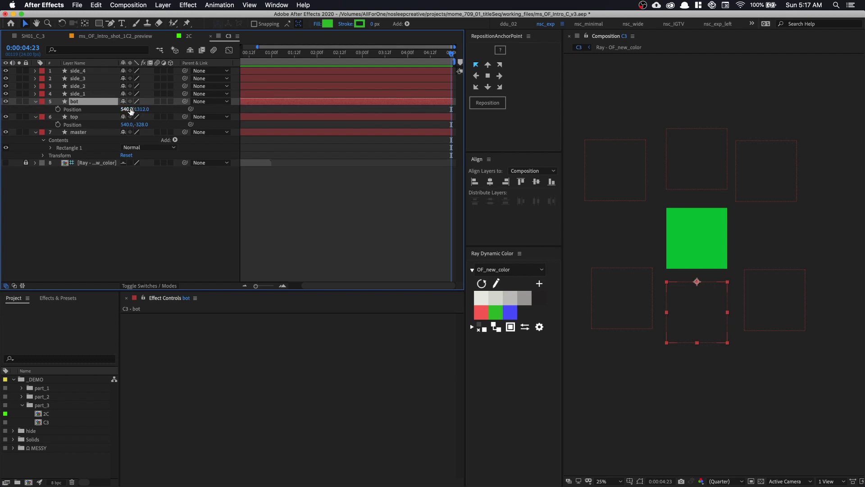
pyautogui.moveTo(136, 109); pyautogui.dragTo(151, 115)
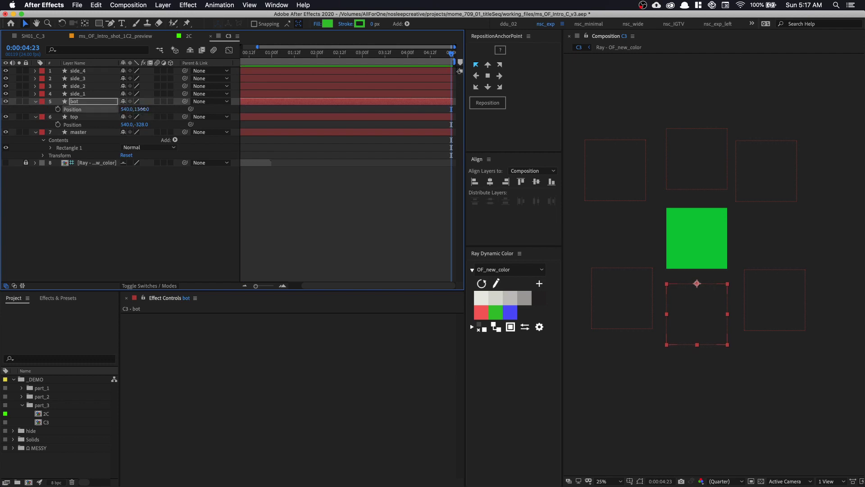
pyautogui.click(142, 109)
pyautogui.write('1080')
pyautogui.press('Return')
pyautogui.click(141, 125)
pyautogui.write('0')
pyautogui.press('Return')
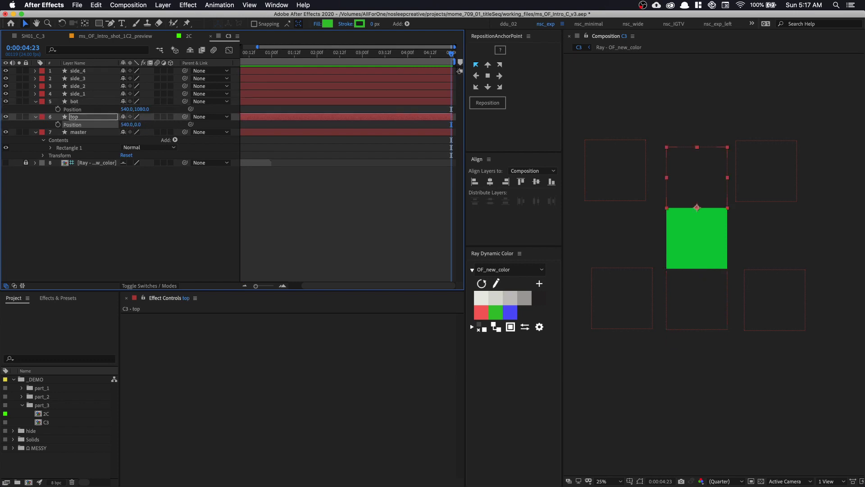
# - Set the Y position of both side_1 and side_2 to 0
pyautogui.click(641, 165)
pyautogui.keyDown('shift'); pyautogui.click(756, 172); pyautogui.keyUp('shift')
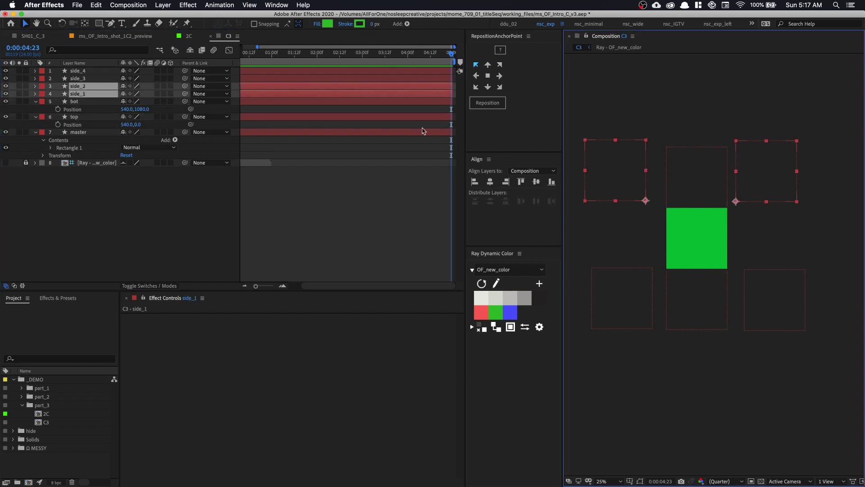
pyautogui.press('p')
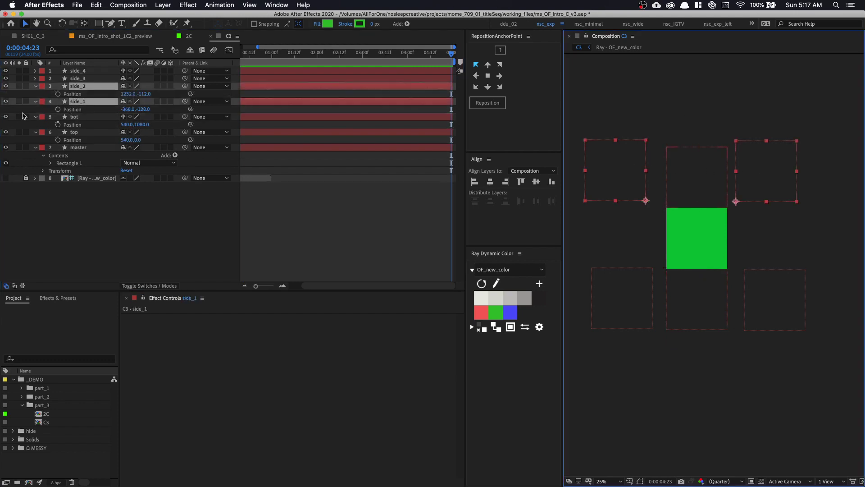
pyautogui.click(128, 94)
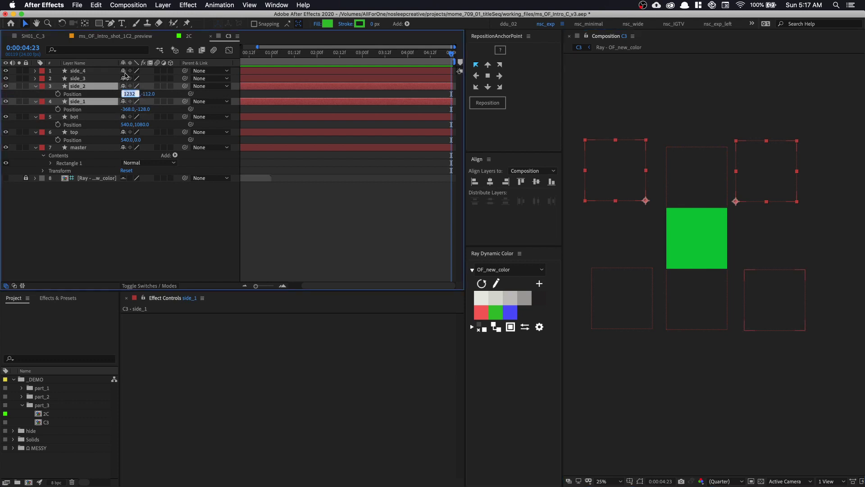
pyautogui.press('Tab')
pyautogui.write('0')
pyautogui.press('Return')
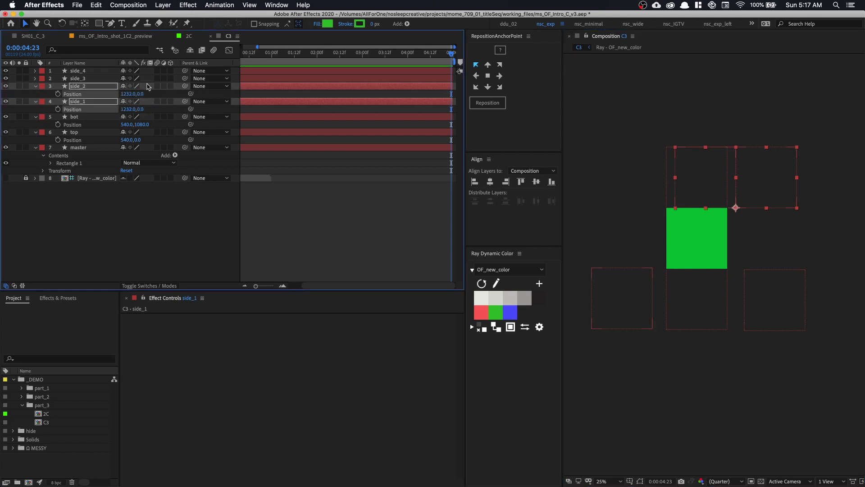
# - Set the X position of side_1 to 0 and the X position of side_2 to 1080
pyautogui.click(420, 180)
pyautogui.click(130, 110)
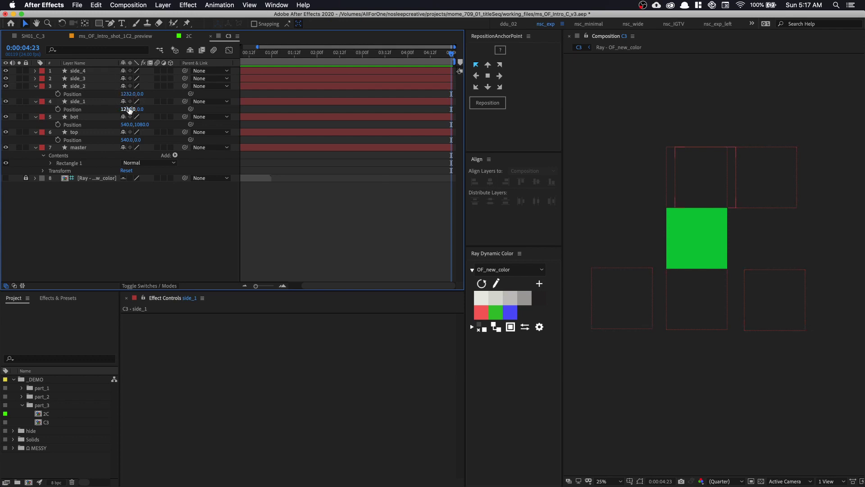
pyautogui.write('0')
pyautogui.press('Return')
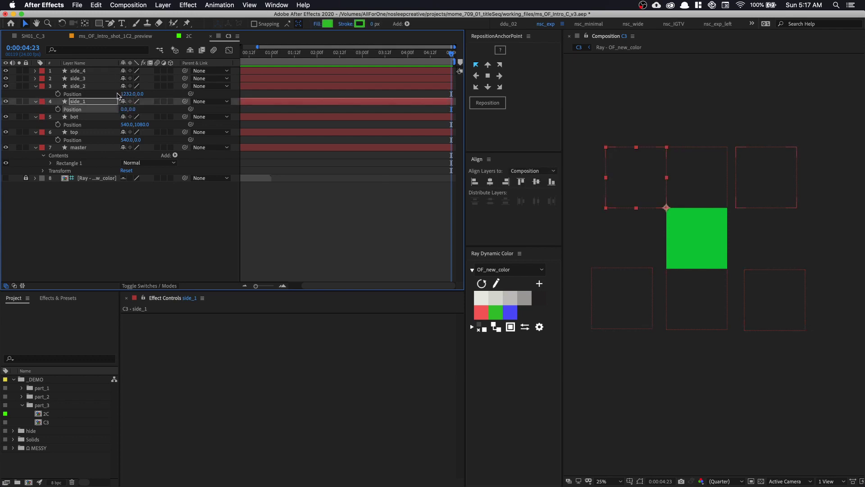
pyautogui.click(124, 94)
pyautogui.write('1080')
pyautogui.press('Return')
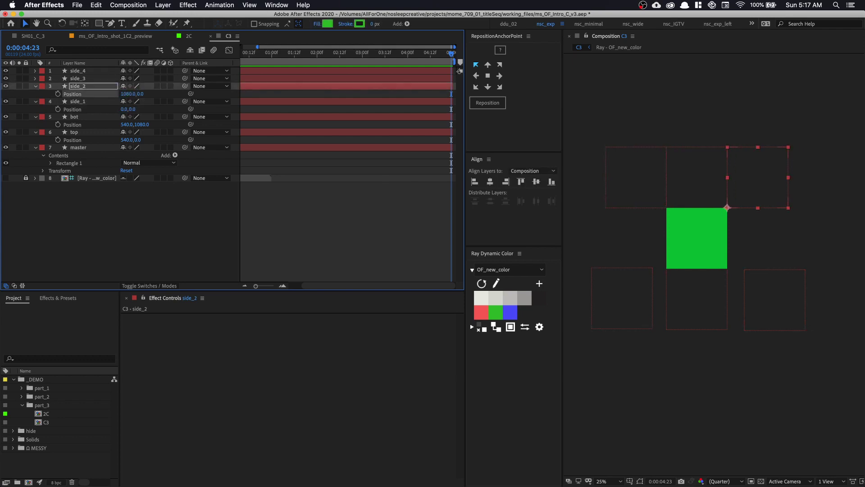
# - Set the position of side_4 to 1080, 1080
pyautogui.click(772, 283)
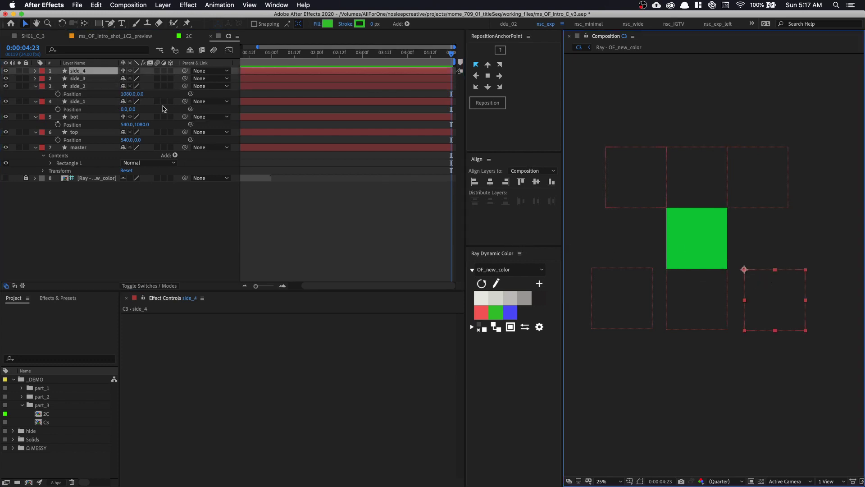
pyautogui.press('p')
pyautogui.click(129, 79)
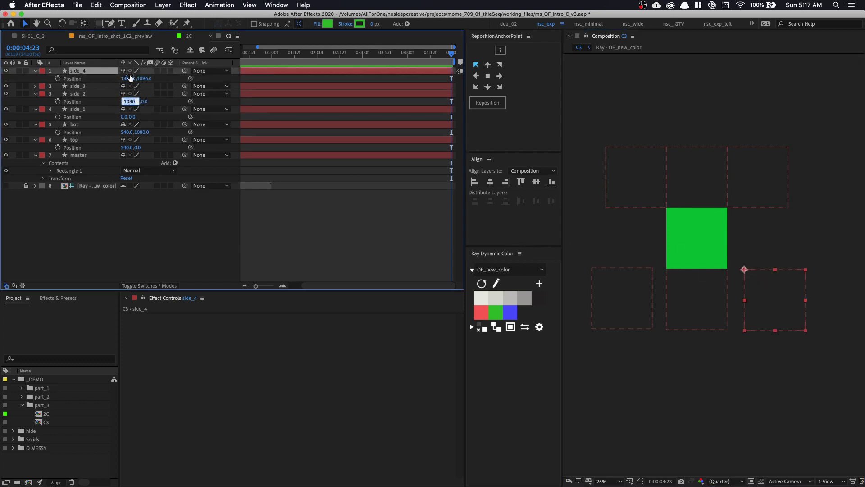
pyautogui.write('1080')
pyautogui.press('Tab')
pyautogui.write('1080')
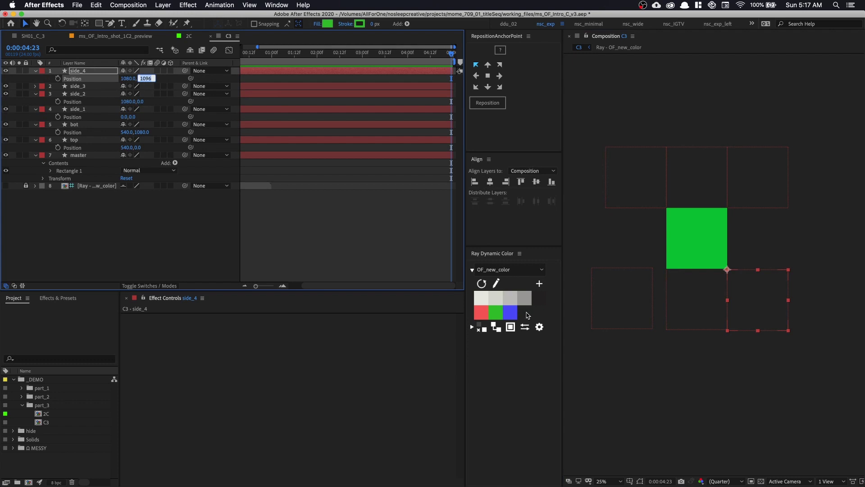
# - Set the position of side_3 to 0, 1080
pyautogui.click(631, 312)
pyautogui.click(631, 312)
pyautogui.press('p')
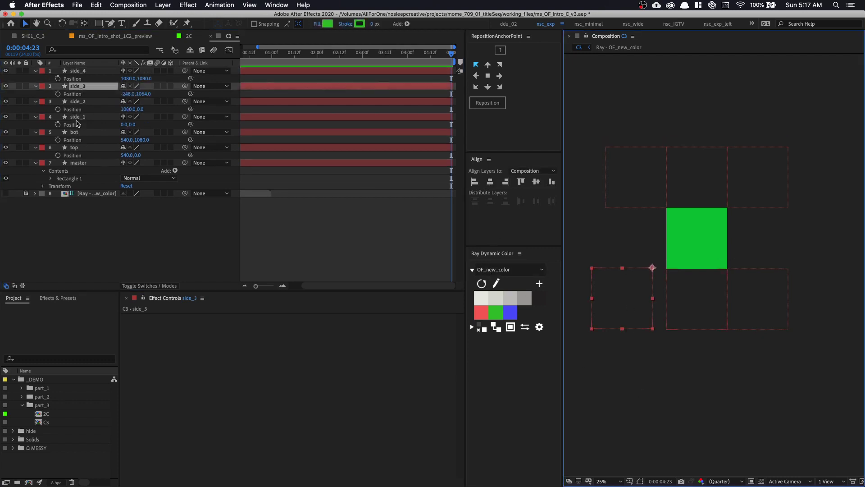
pyautogui.click(128, 94)
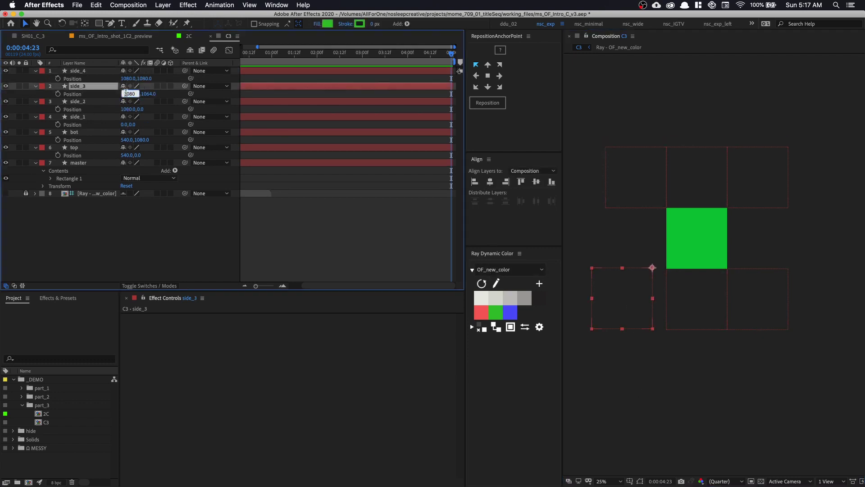
pyautogui.press('Tab')
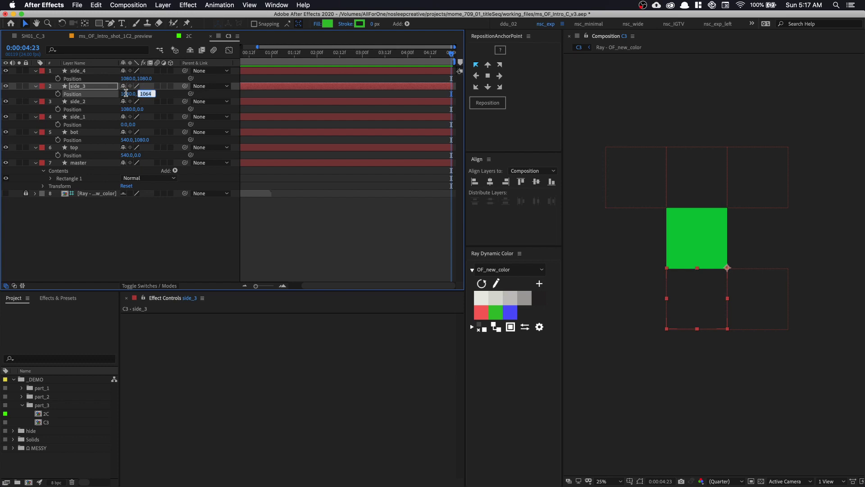
pyautogui.click(126, 93)
pyautogui.write('0')
pyautogui.press('Tab')
pyautogui.write('1080')
pyautogui.press('Return')
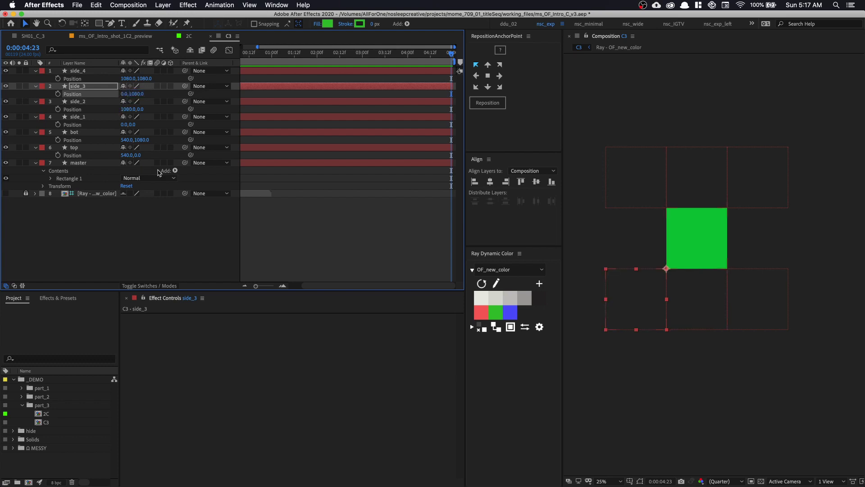
# - Parent the top, bot and four side layers to master and collapse their open properties
pyautogui.moveTo(837, 152); pyautogui.dragTo(642, 311)
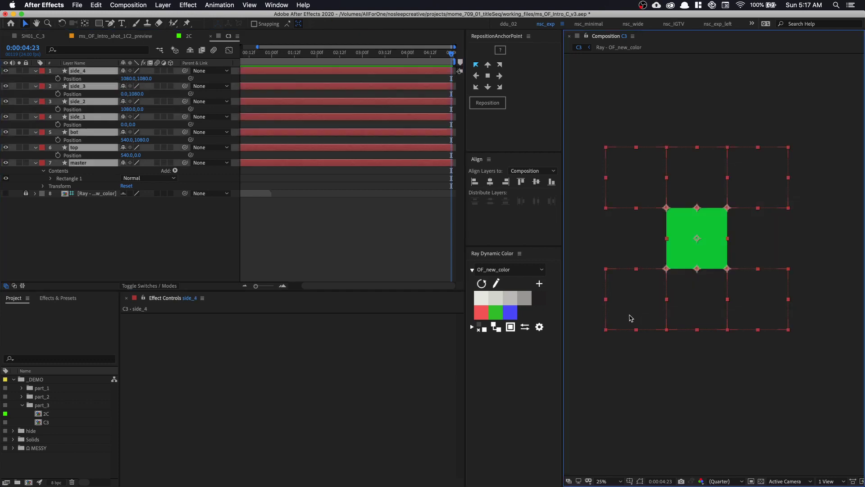
pyautogui.moveTo(183, 87); pyautogui.dragTo(79, 163)
pyautogui.click(36, 163)
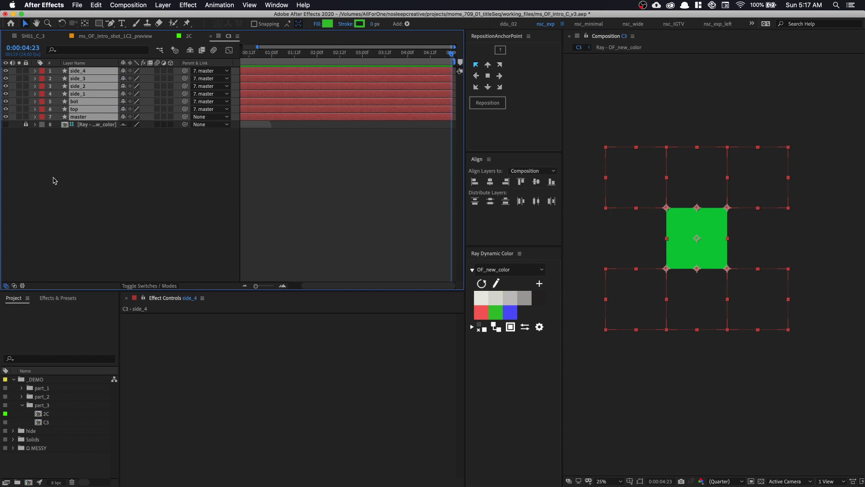
# - Change the label colour of the master layer to Green
pyautogui.click(50, 139)
pyautogui.click(42, 118)
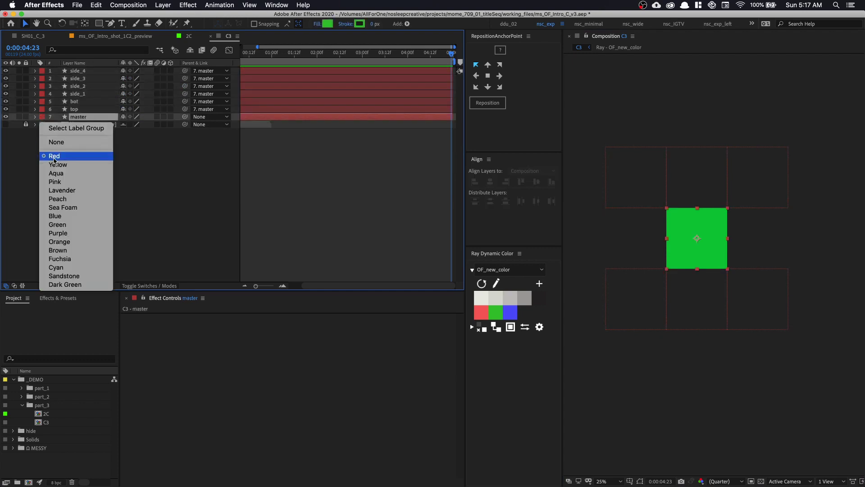
pyautogui.click(58, 225)
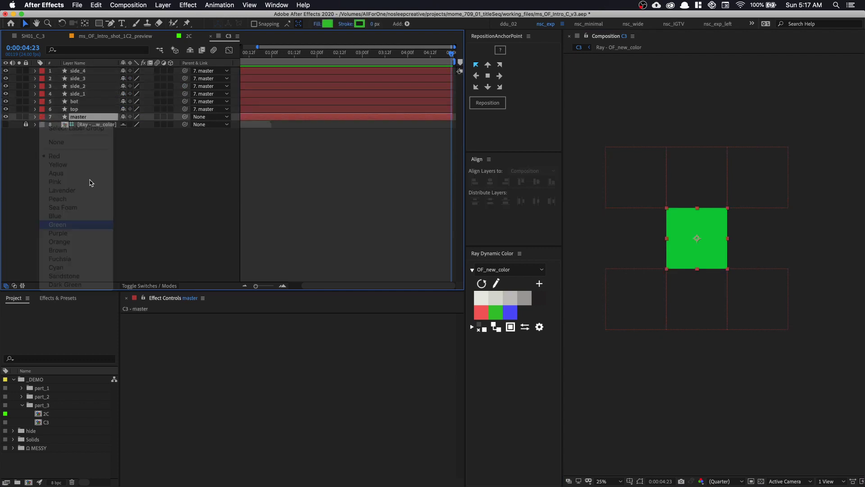
# - Add a Scale expression to top that loops over ps = parent.transform.scale.value, sets s[i] = value[i]*100/ps[i] and returns s
pyautogui.click(85, 111)
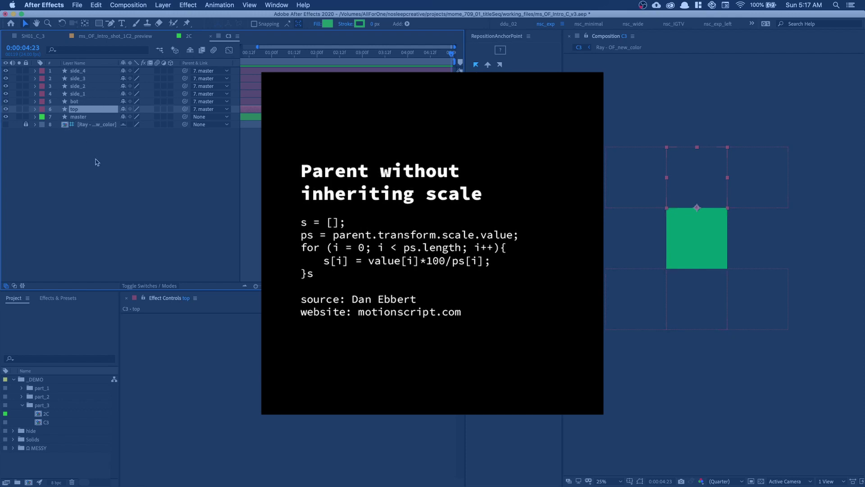
pyautogui.press('s')
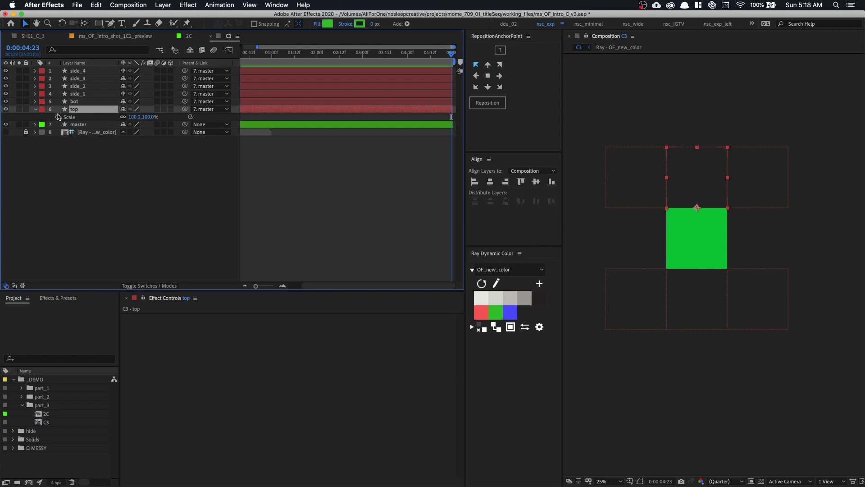
pyautogui.keyDown('alt'); pyautogui.click(57, 117); pyautogui.keyUp('alt')
pyautogui.write('s = []; ps = parent.transform.scale.value;')
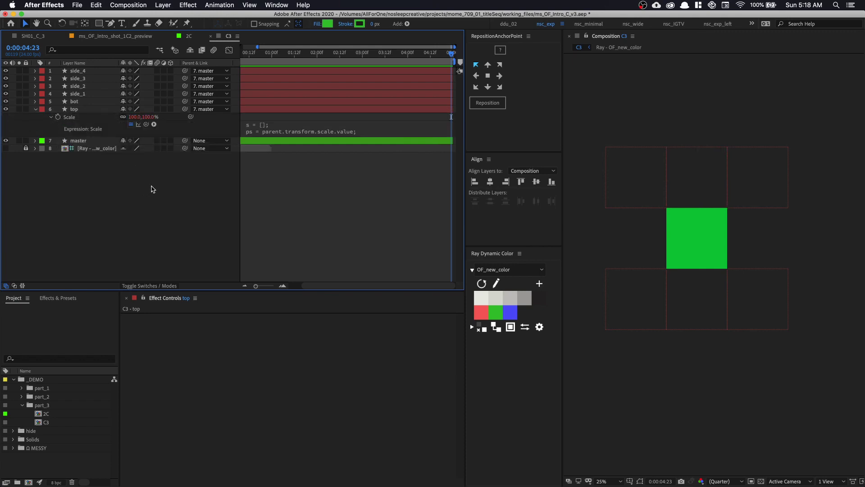
# - Copy top's Scale expression onto bot and the four side layers
pyautogui.click(78, 118)
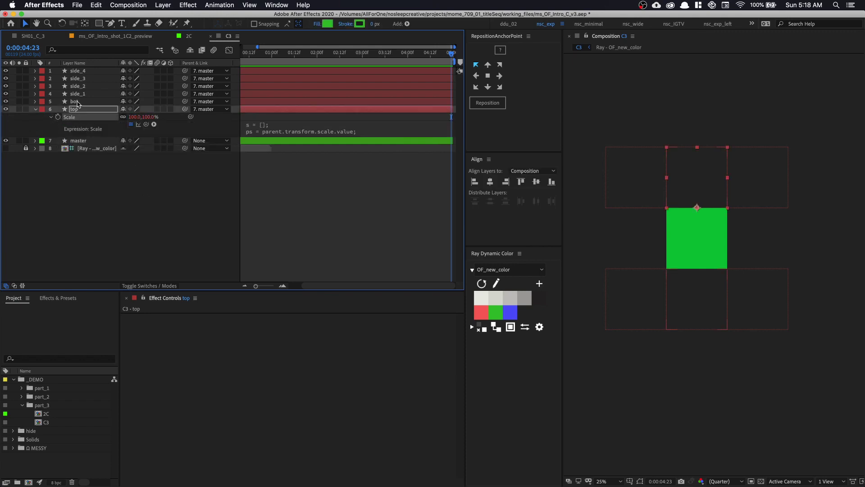
pyautogui.click(79, 102)
pyautogui.keyDown('shift'); pyautogui.click(88, 71); pyautogui.keyUp('shift')
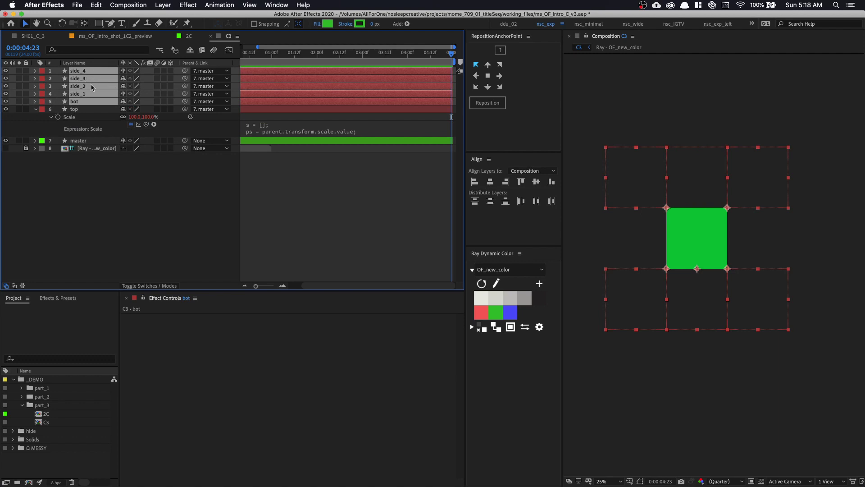
pyautogui.click(187, 179)
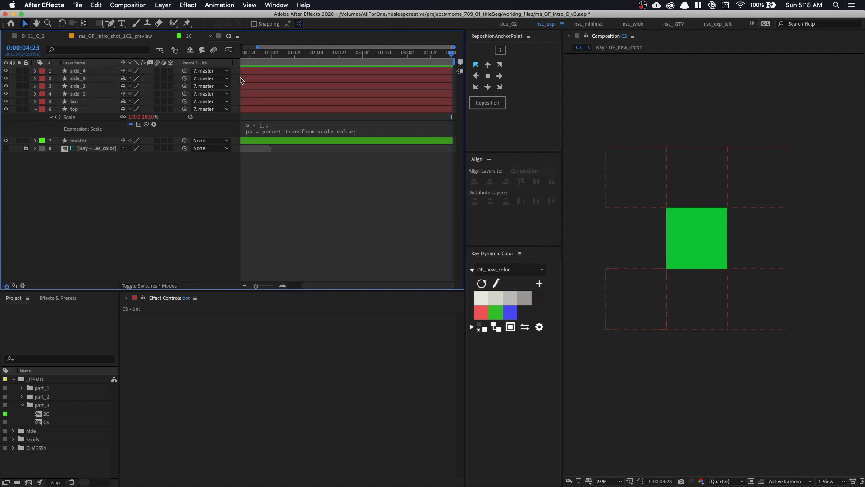
# - Unlink the scale proportions of master and add a Scale keyframe at the composition's first frame
pyautogui.press(';')
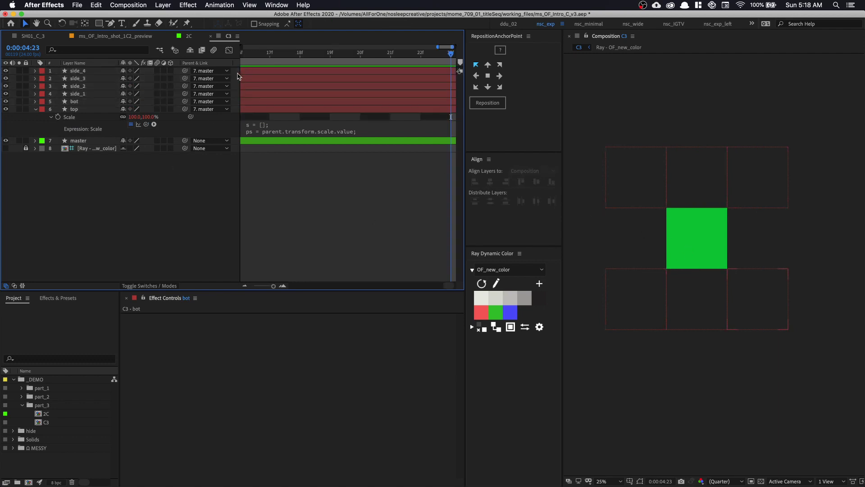
pyautogui.press(';')
pyautogui.press('Home')
pyautogui.click(78, 141)
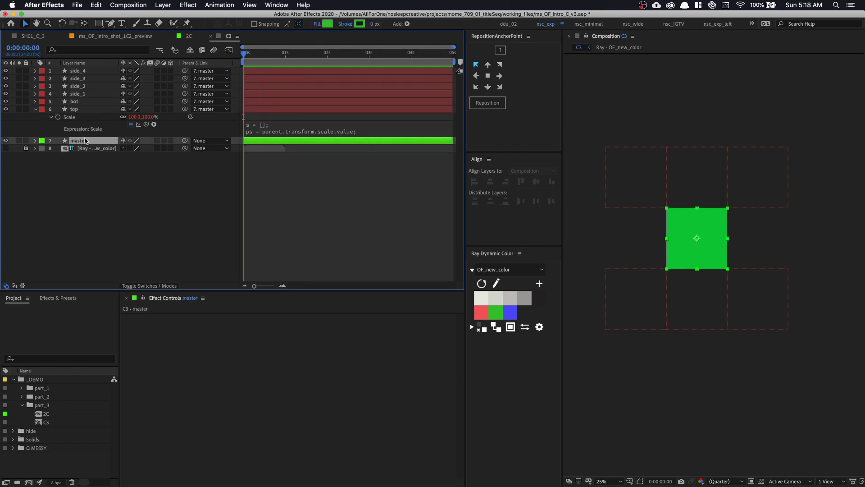
pyautogui.press('s')
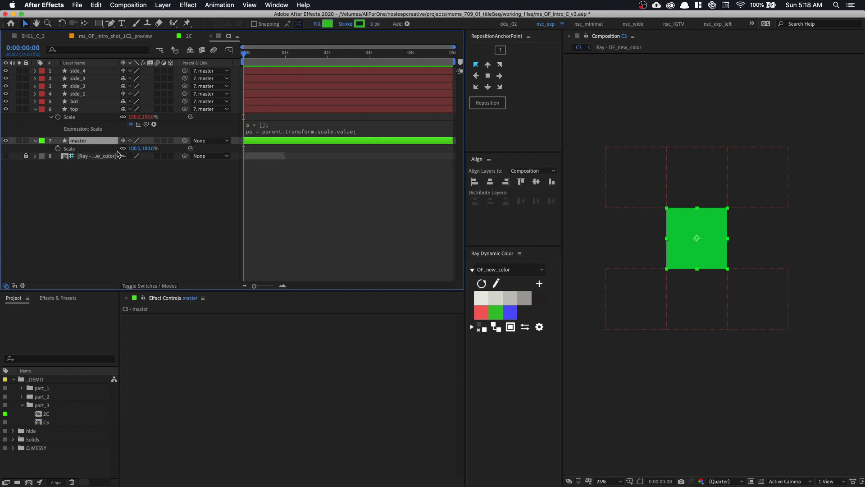
pyautogui.click(58, 148)
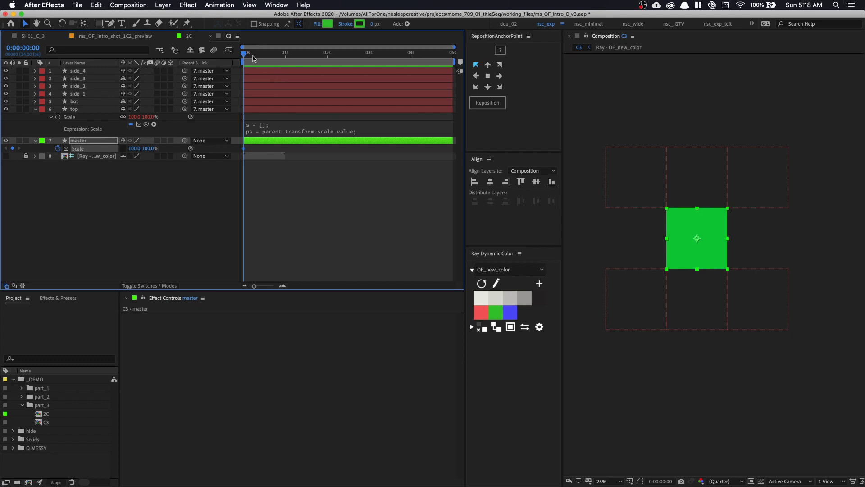
# - At 0:00:00:15, keyframe the Y scale of master at 50%
pyautogui.moveTo(244, 54); pyautogui.dragTo(269, 56)
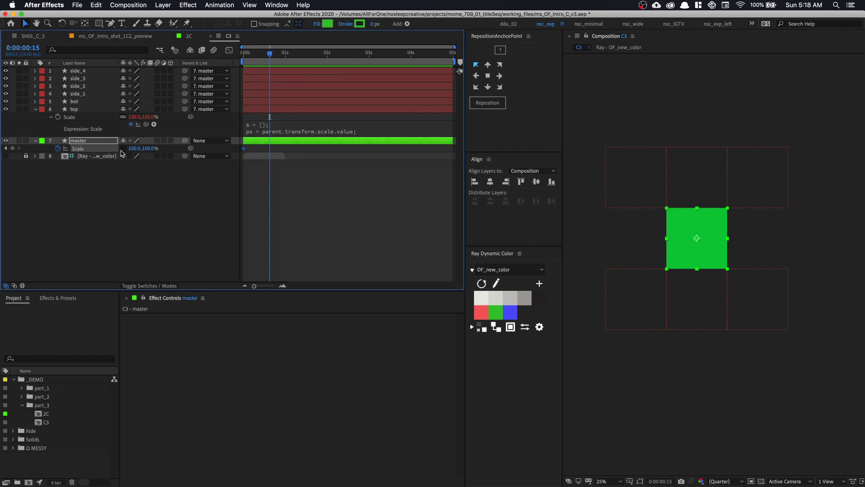
pyautogui.click(149, 149)
pyautogui.write('84')
pyautogui.press('Return')
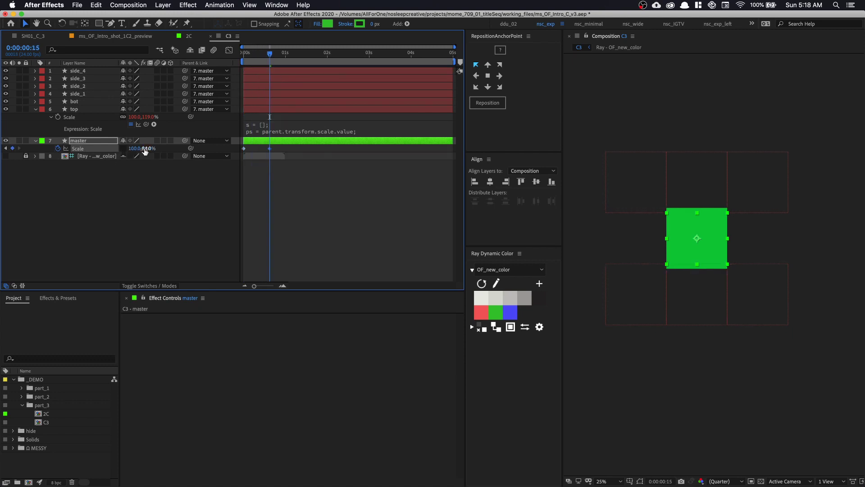
pyautogui.write('50')
pyautogui.press('Return')
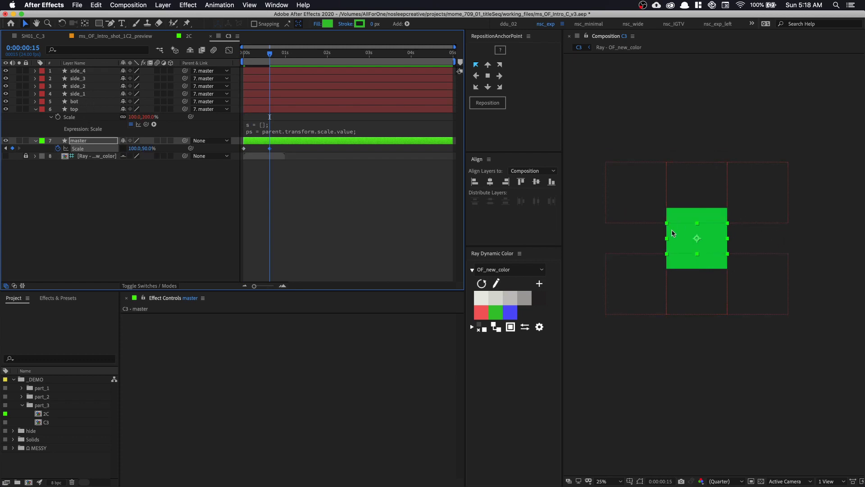
# - Fill the top and bot squares with the blue palette colour
pyautogui.click(695, 205)
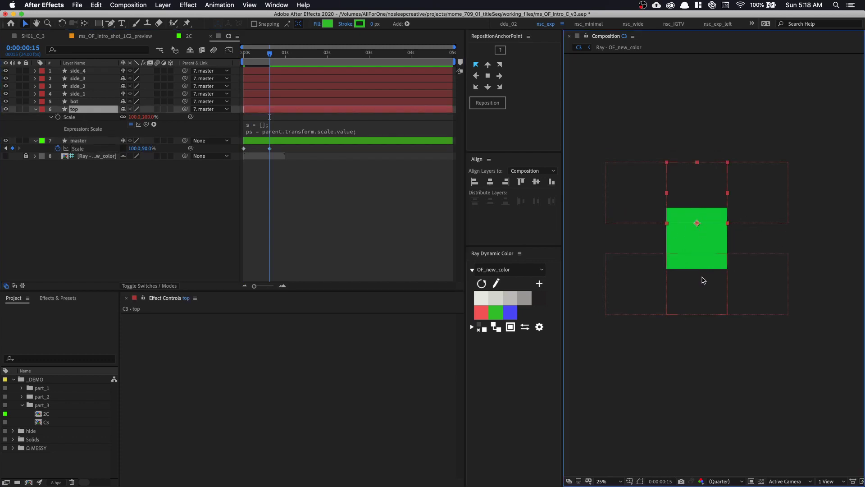
pyautogui.keyDown('shift'); pyautogui.click(706, 293); pyautogui.keyUp('shift')
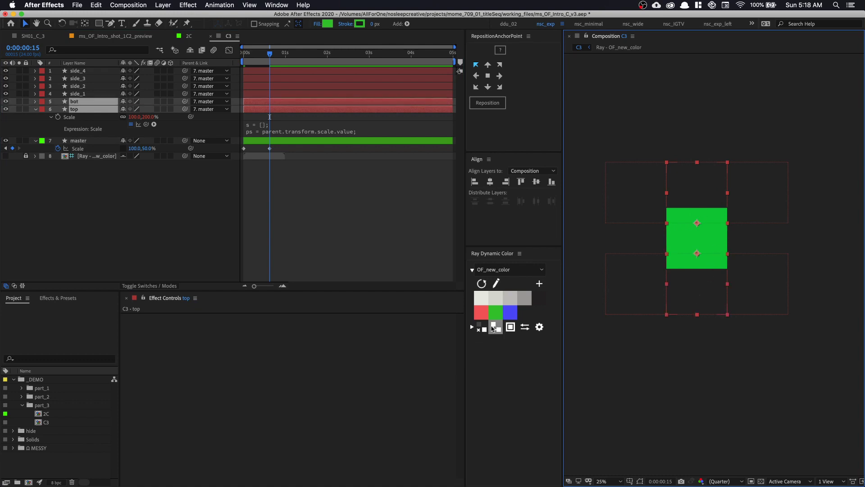
pyautogui.click(513, 314)
# - Fill all four side squares with the red palette colour
pyautogui.moveTo(626, 130); pyautogui.dragTo(626, 359)
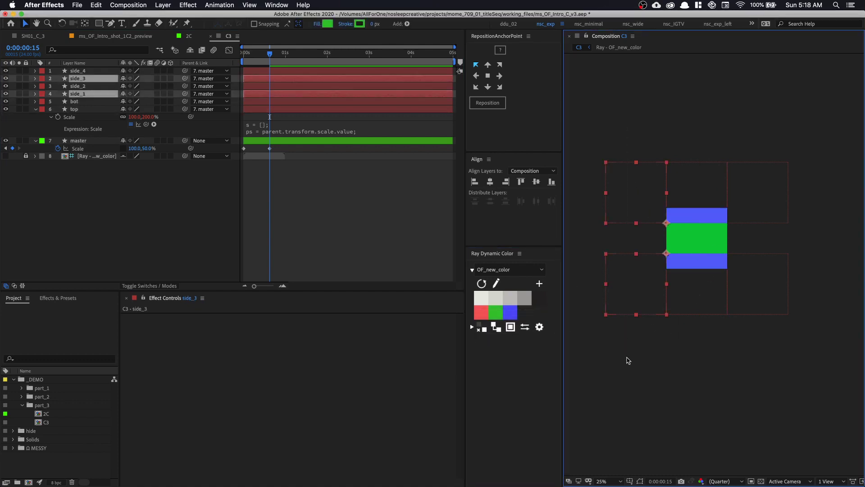
pyautogui.moveTo(804, 360); pyautogui.dragTo(780, 93)
pyautogui.moveTo(582, 109); pyautogui.dragTo(625, 334)
pyautogui.click(480, 312)
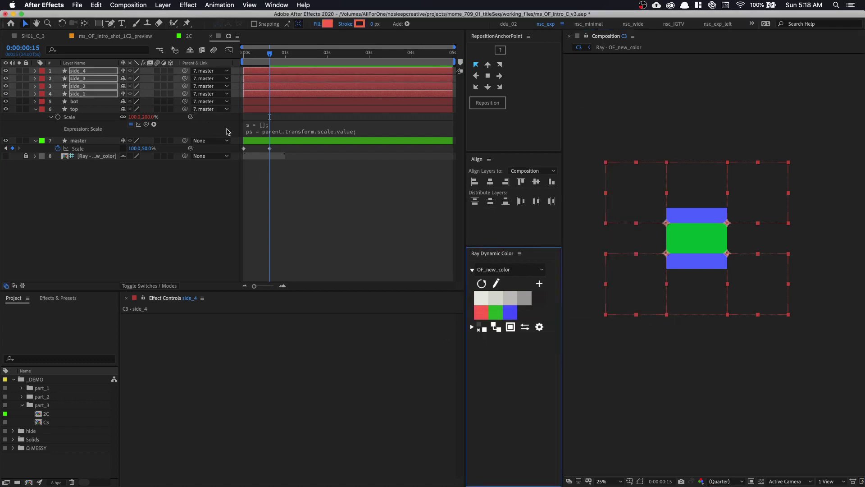
# - At 0:00:01:10, keyframe the X scale of master at 50%
pyautogui.moveTo(279, 60); pyautogui.dragTo(303, 60)
pyautogui.moveTo(131, 148); pyautogui.dragTo(112, 148)
pyautogui.click(135, 149)
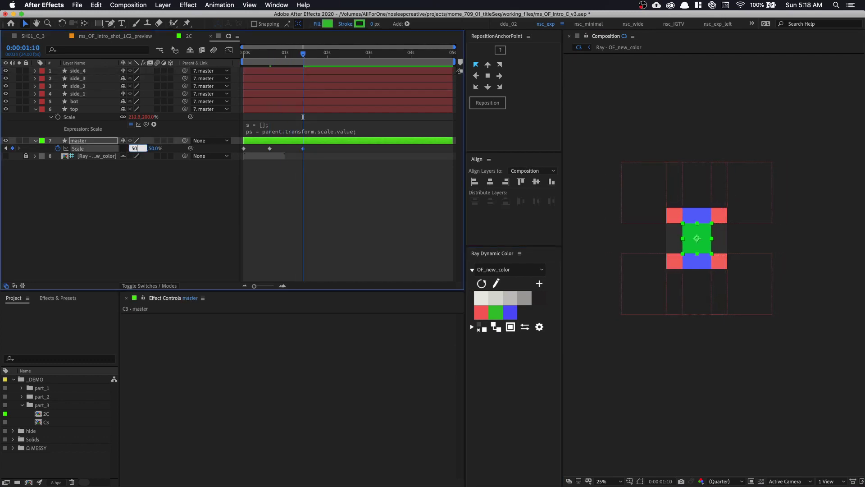
pyautogui.write('50')
pyautogui.press('Return')
# - Solo the top, bot and master layers and open the Scale expression of top
pyautogui.click(611, 255)
pyautogui.hotkey('shift', '/')
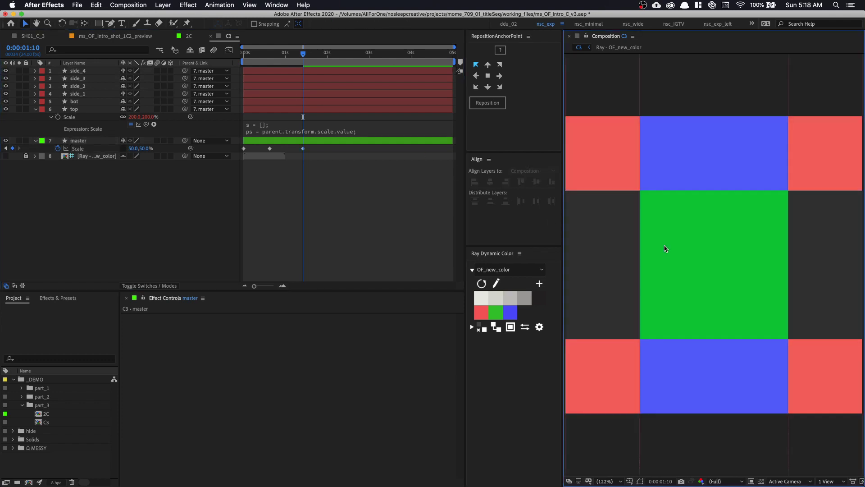
pyautogui.press('/')
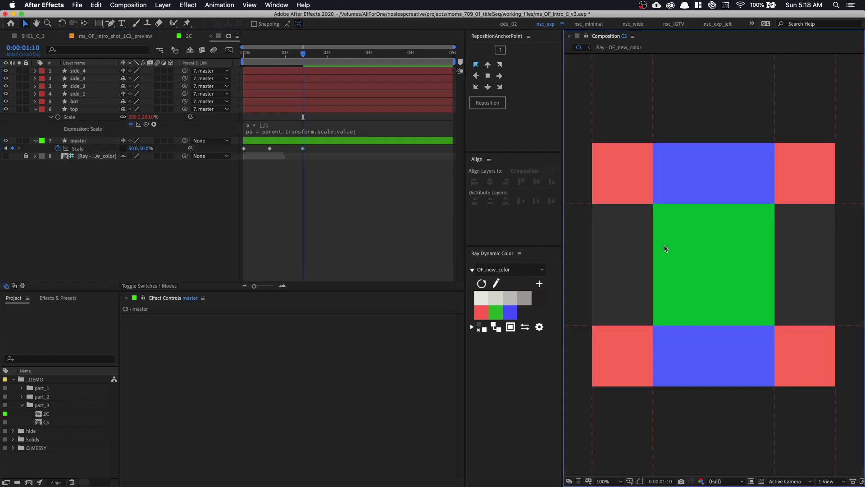
pyautogui.click(704, 175)
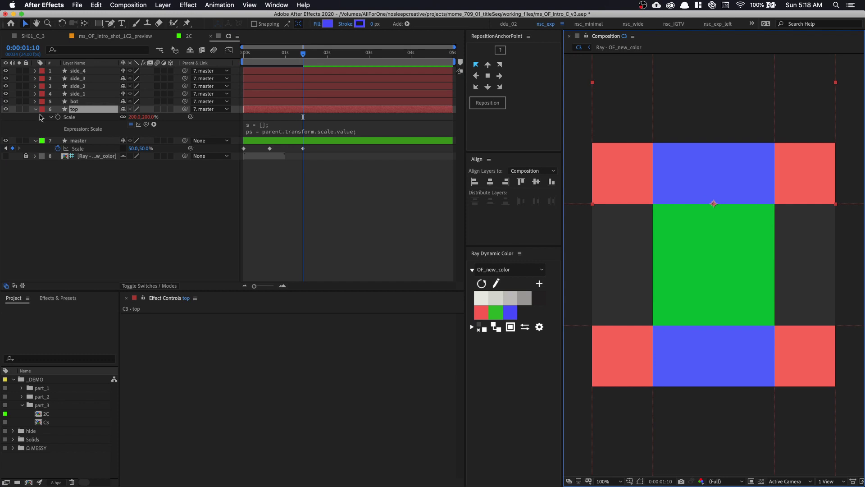
pyautogui.moveTo(19, 101); pyautogui.dragTo(19, 109)
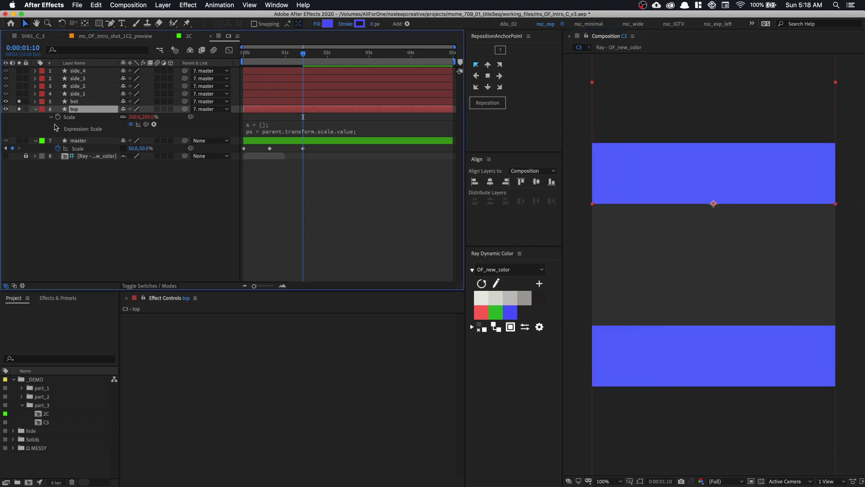
pyautogui.click(19, 141)
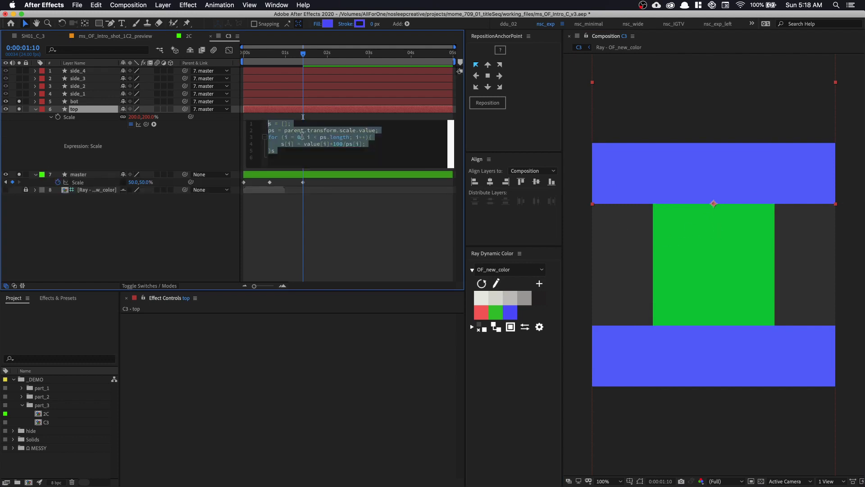
pyautogui.click(300, 136)
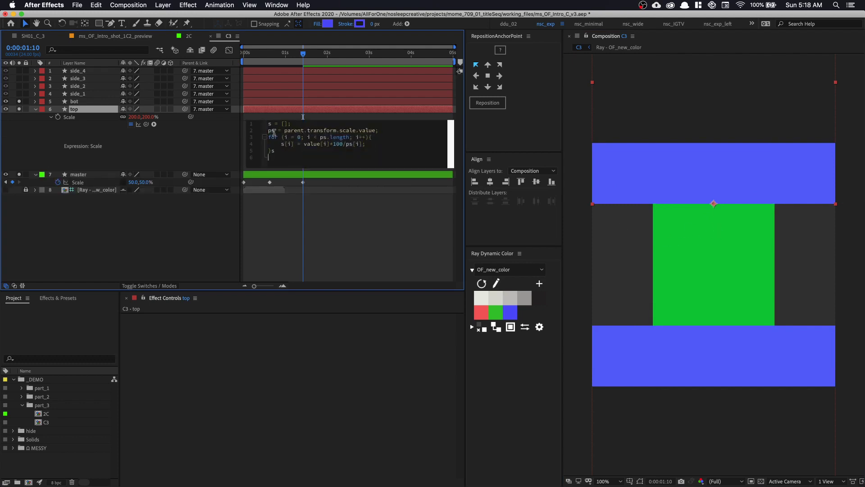
# - Replace the final s in top's Scale expression with [100,s[1]] on a separate line below the loop
pyautogui.press('BackSpace')
pyautogui.press('BackSpace')
pyautogui.press('Return')
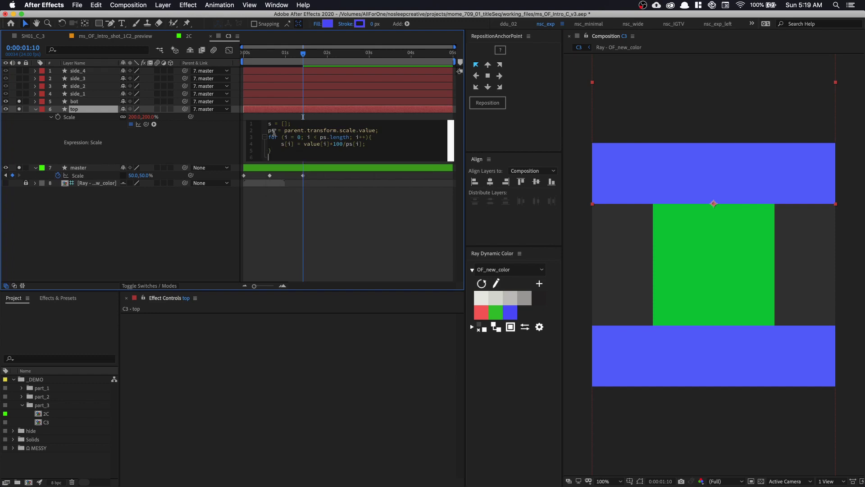
pyautogui.press('Return')
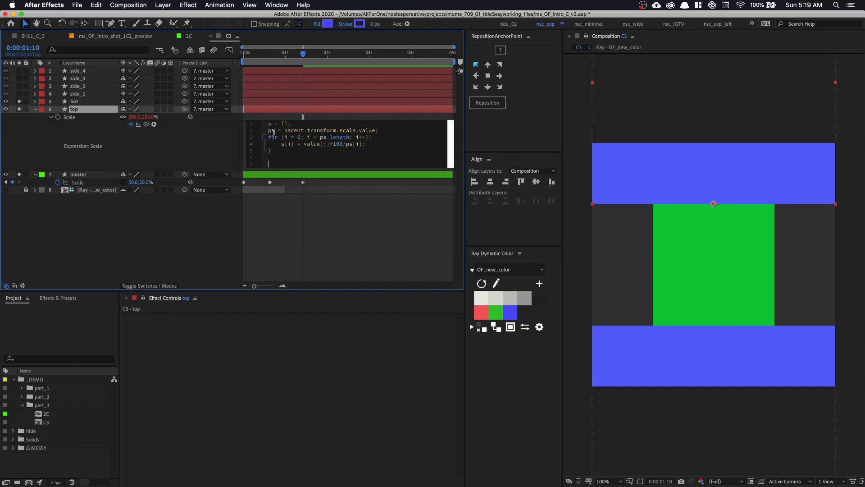
pyautogui.write('[')
pyautogui.write('100.s')
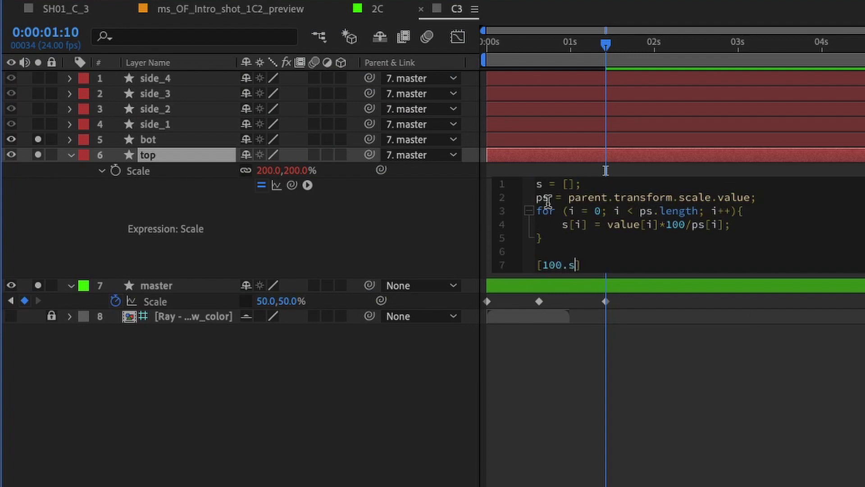
pyautogui.press('BackSpace')
pyautogui.press('BackSpace')
pyautogui.press('BackSpace')
pyautogui.write('0,s[1')
pyautogui.click(695, 401)
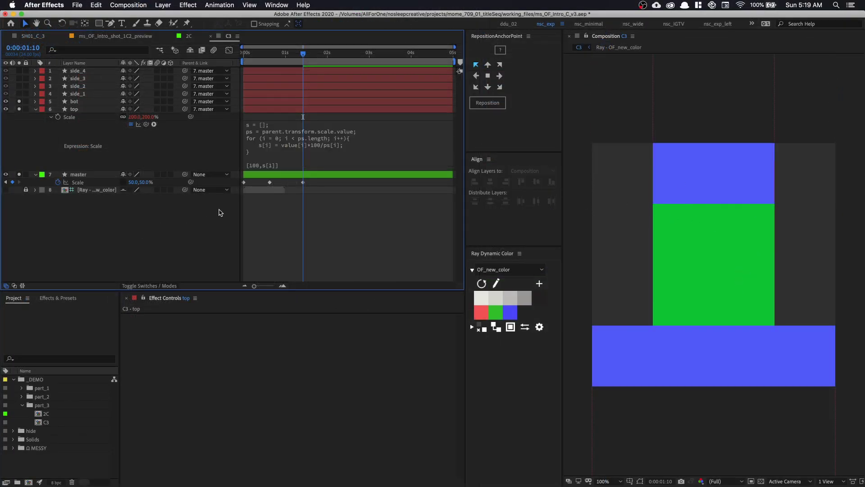
# - Copy the Scale expression of top onto the bot layer
pyautogui.click(72, 118)
pyautogui.click(84, 102)
pyautogui.hotkey('ctrl', 'v')
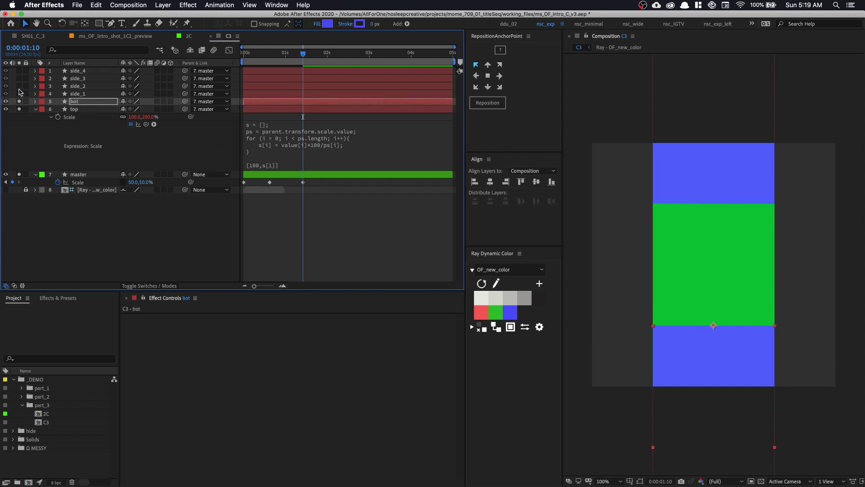
# - Unsolo the bot, top and master layers and preview the animation from the first frame
pyautogui.moveTo(18, 101); pyautogui.dragTo(19, 110)
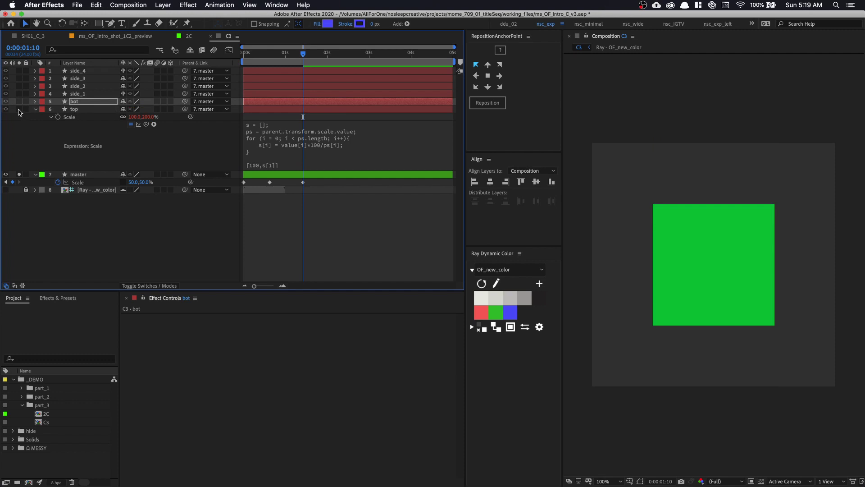
pyautogui.click(19, 174)
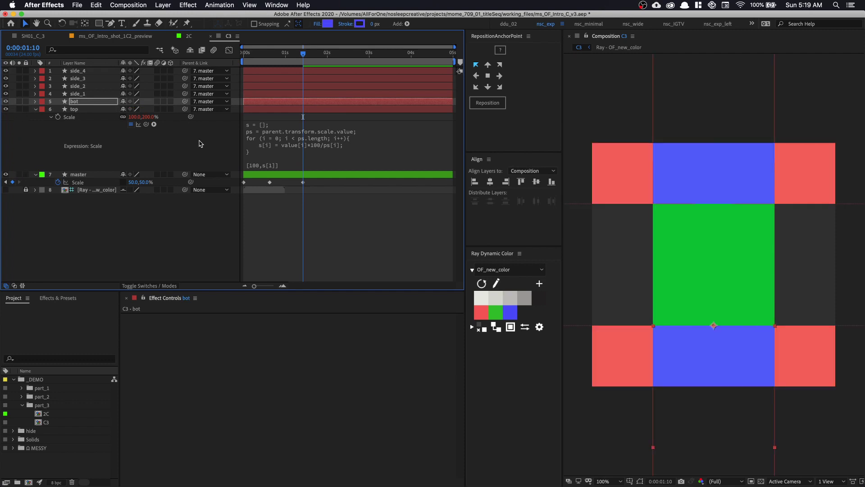
pyautogui.press('Home')
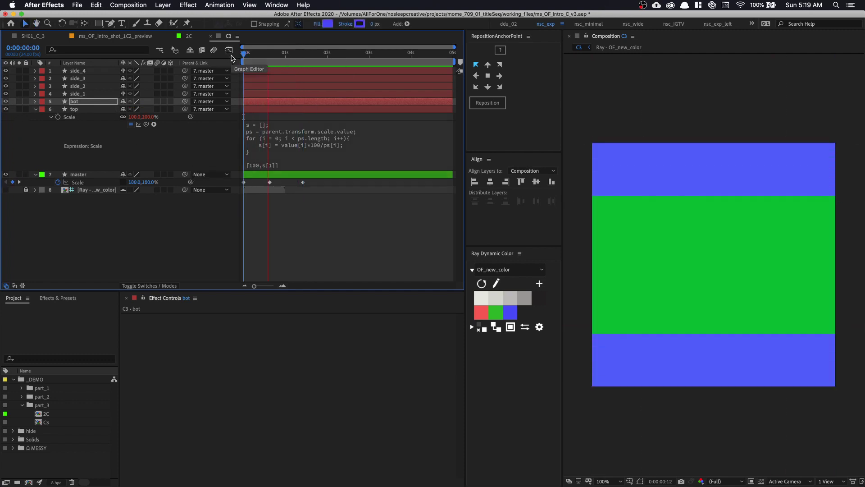
pyautogui.press('space')
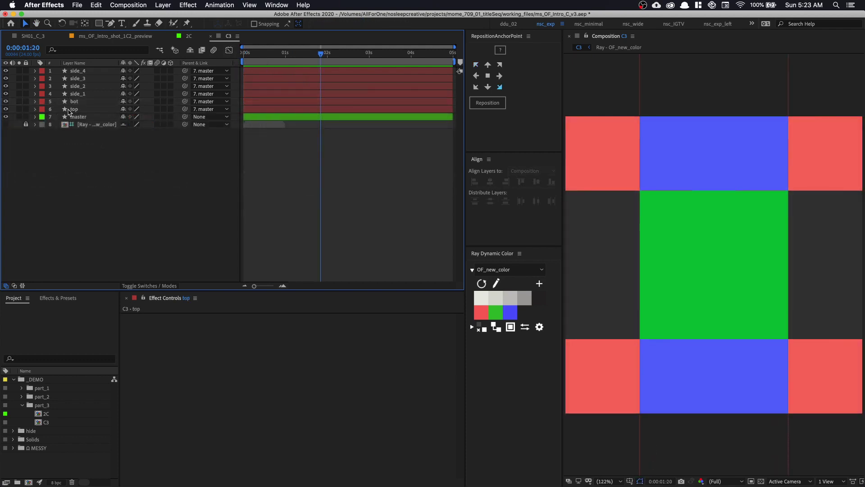
# - Duplicate the top layer and rename the copy Δ_top
pyautogui.click(71, 109)
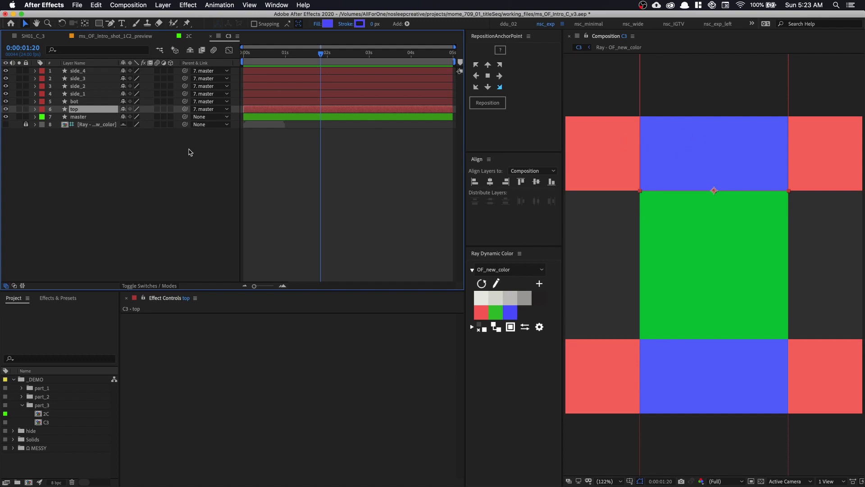
pyautogui.press('super+d')
pyautogui.press('Return')
pyautogui.write('A')
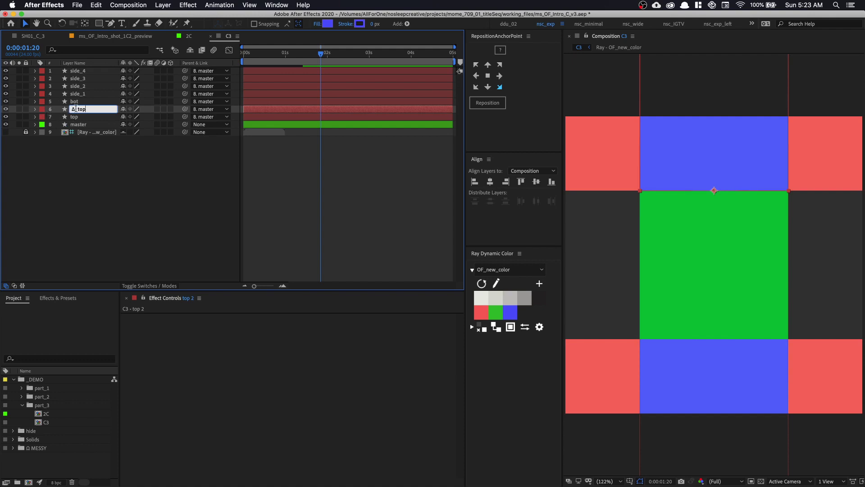
# - Label the Δ_top layer yellow and fill its shape with the off-white palette colour
pyautogui.click(41, 109)
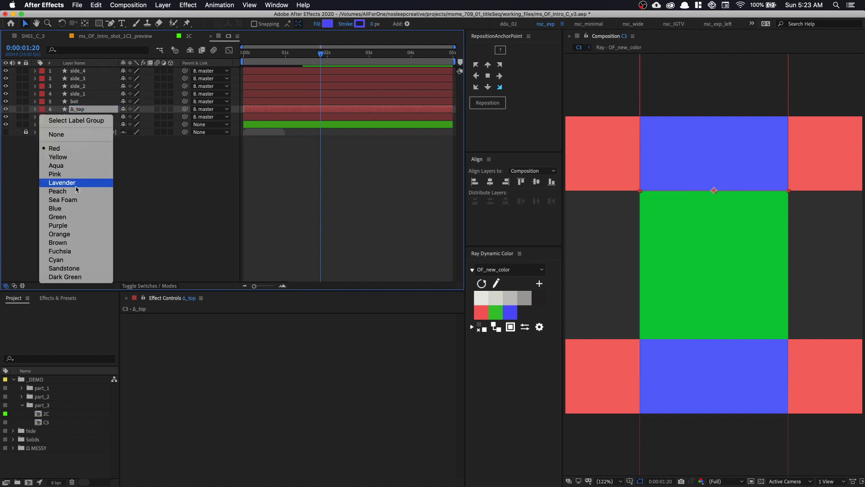
pyautogui.click(353, 213)
pyautogui.click(482, 298)
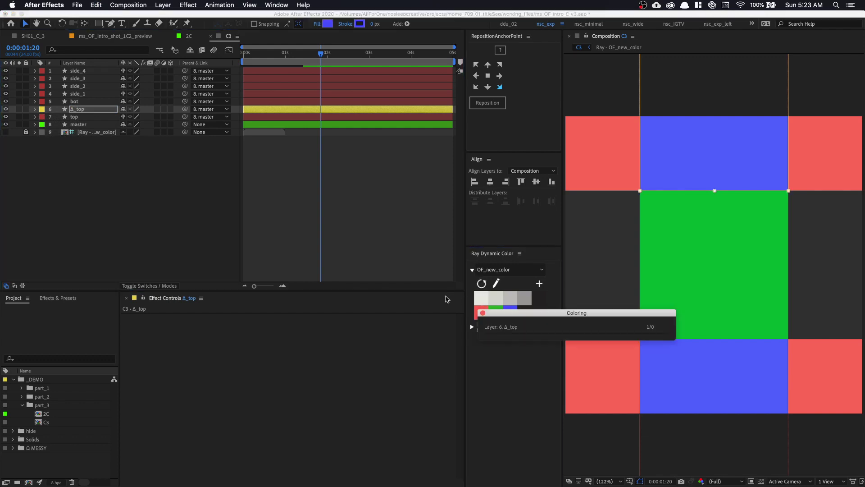
# - Solo Δ_top and remove the expression from its Scale property
pyautogui.click(19, 109)
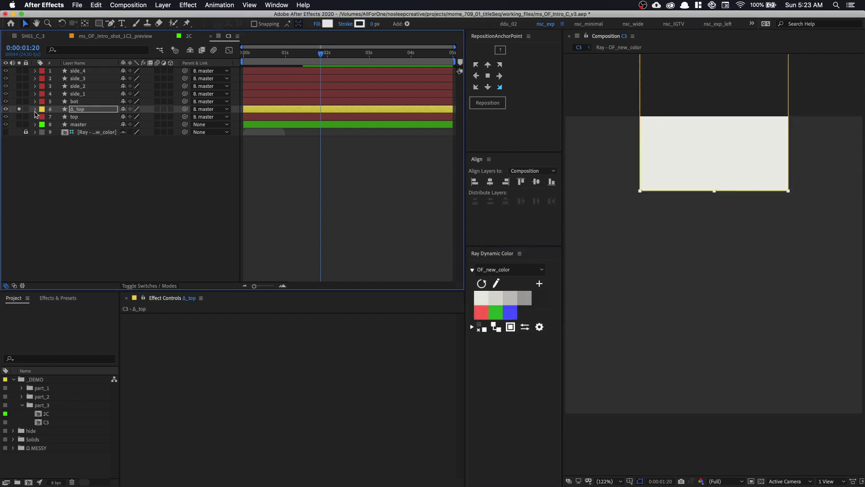
pyautogui.press('s')
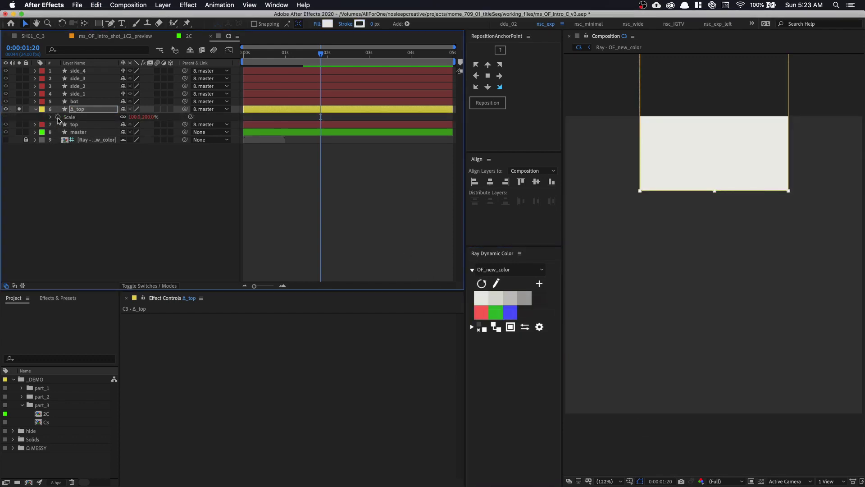
pyautogui.click(57, 117)
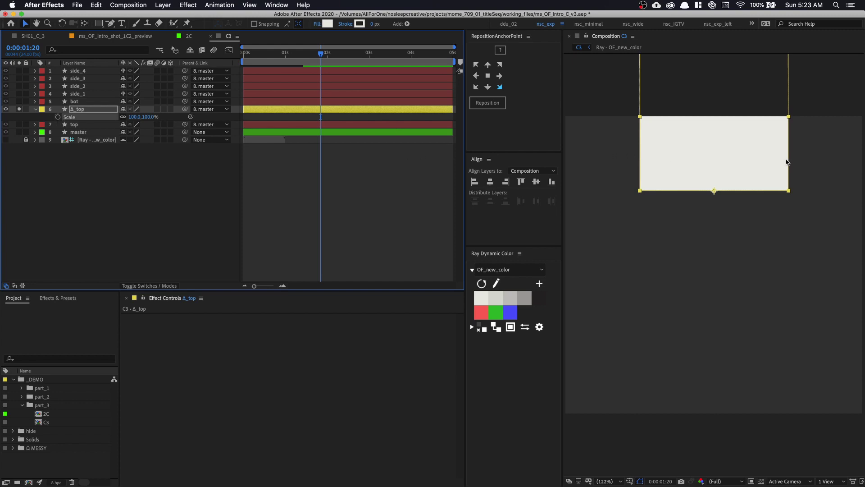
pyautogui.moveTo(786, 162); pyautogui.dragTo(753, 224)
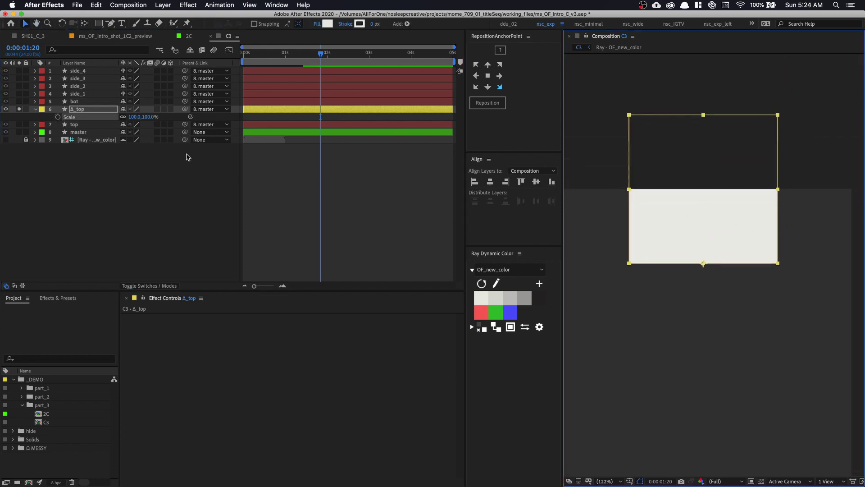
# - Convert Rectangle Path 1 of Δ_top to a Bezier path and delete its upper-left vertex to form a triangle
pyautogui.press('u')
pyautogui.press('u')
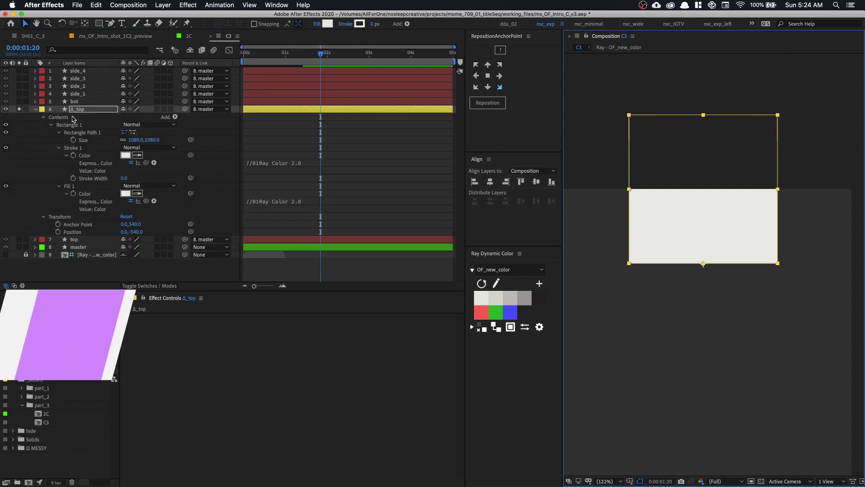
pyautogui.rightClick(101, 135)
pyautogui.click(89, 135)
pyautogui.rightClick(101, 135)
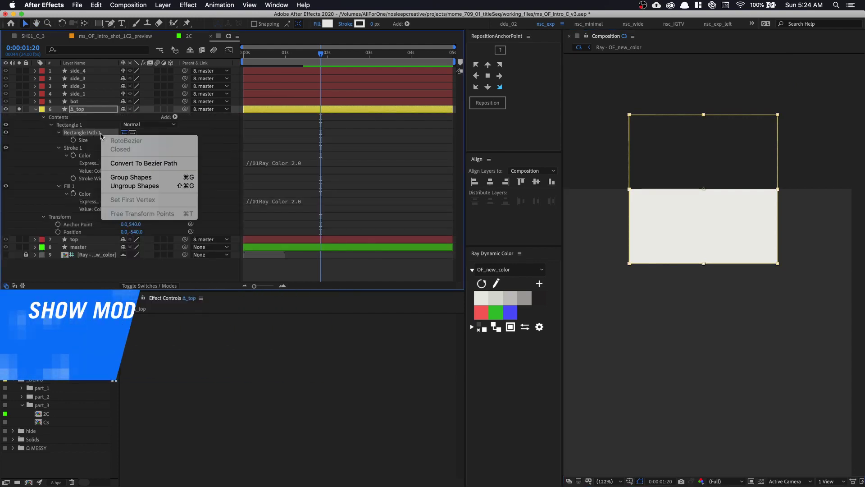
pyautogui.click(144, 164)
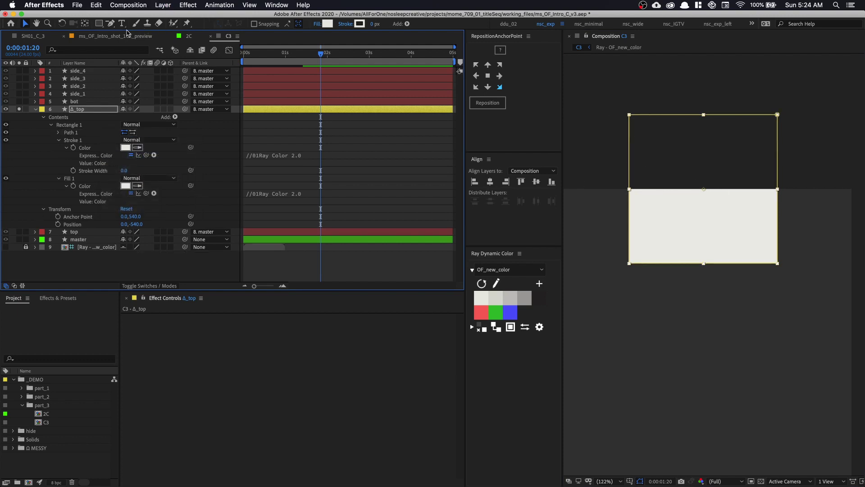
pyautogui.moveTo(110, 23); pyautogui.dragTo(130, 47)
pyautogui.click(630, 115)
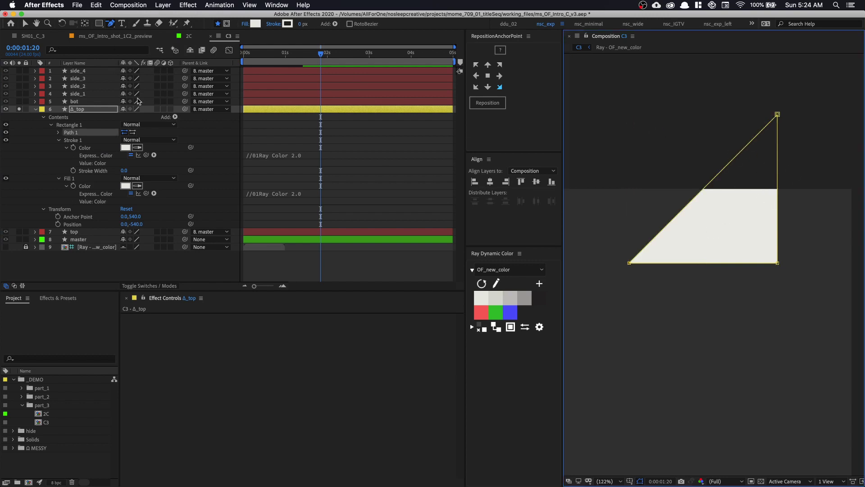
# - Keyframe the Scale of Δ_top at 0:00:01:20 with unlinked proportions and a Y value of 50%
pyautogui.click(41, 114)
pyautogui.press('s')
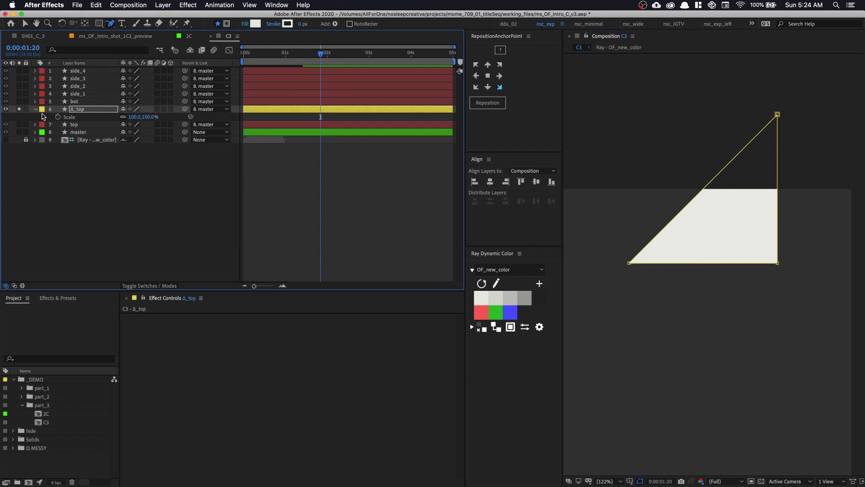
pyautogui.click(59, 117)
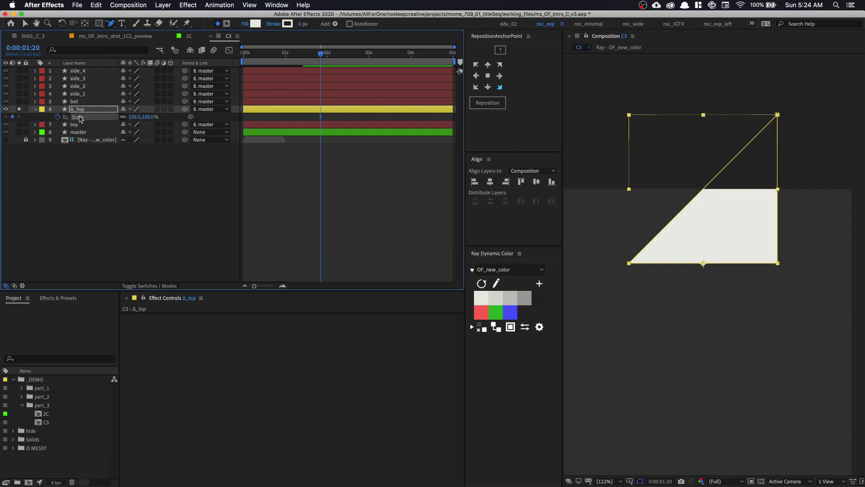
pyautogui.click(122, 116)
pyautogui.moveTo(149, 117); pyautogui.dragTo(156, 117)
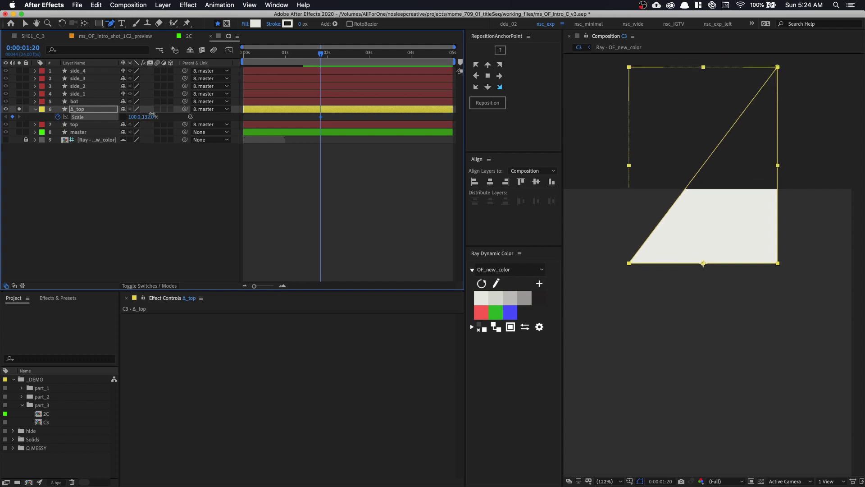
pyautogui.click(149, 117)
pyautogui.write('50')
pyautogui.press('Return')
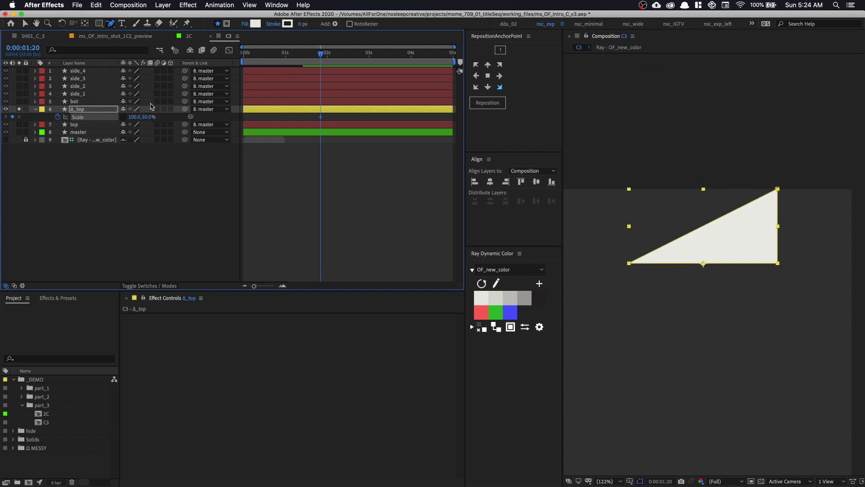
# - Try animating the X scale of Δ_top from 0% on the first frame to about 63% at 0:00:01:20, and undo the attempt
pyautogui.click(134, 117)
pyautogui.write('0')
pyautogui.press('Return')
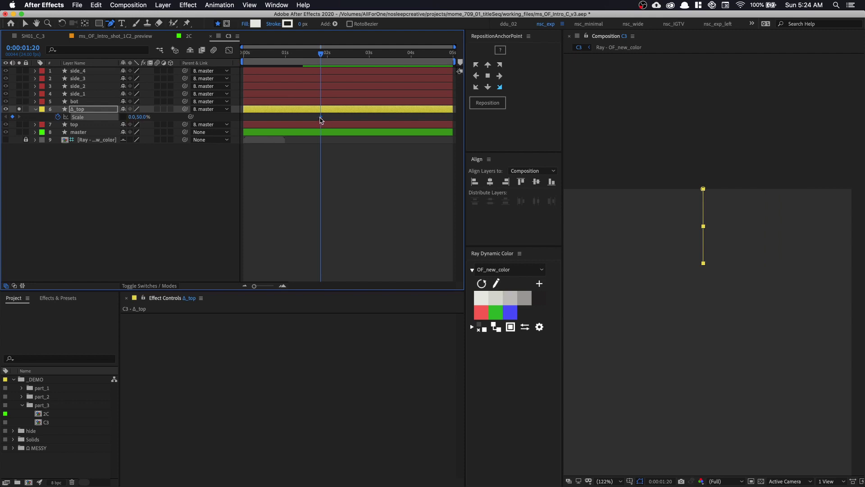
pyautogui.moveTo(320, 118); pyautogui.dragTo(243, 118)
pyautogui.moveTo(129, 119); pyautogui.dragTo(156, 117)
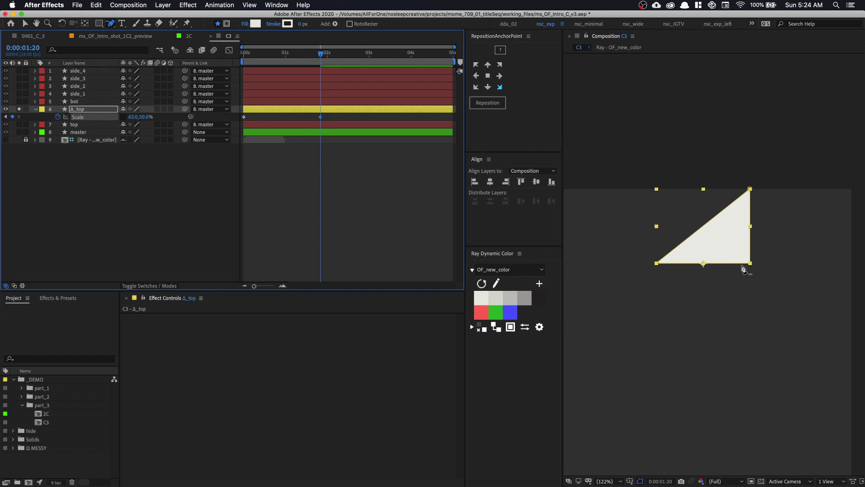
pyautogui.hotkey('ctrl', 'z')
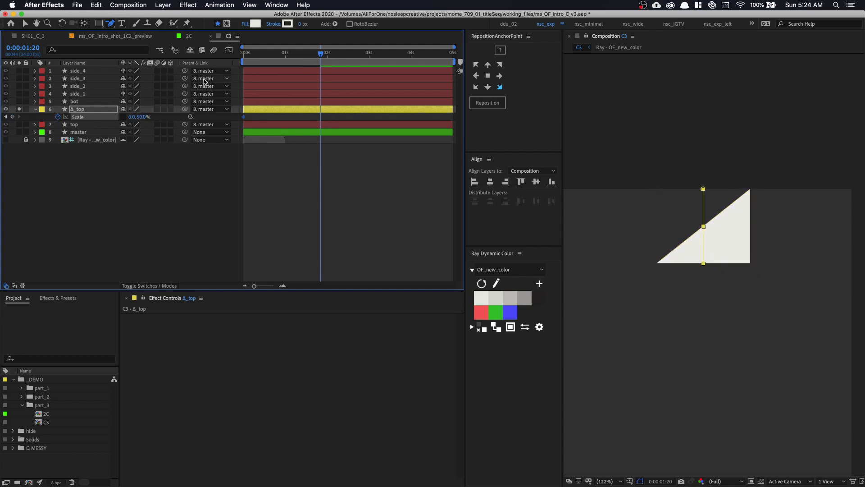
pyautogui.hotkey('ctrl', 'z')
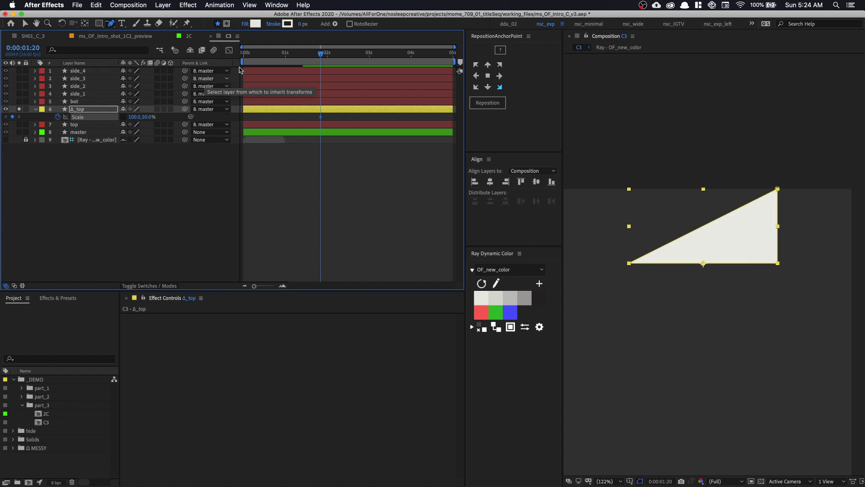
# - Move the anchor point of Δ_top to its lower-right corner and place its Scale keyframe with X at 0% on the first frame
pyautogui.click(500, 87)
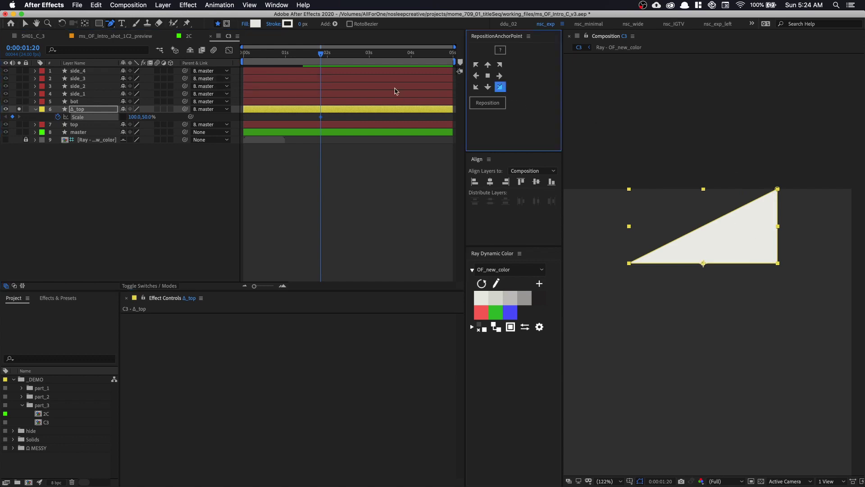
pyautogui.click(491, 106)
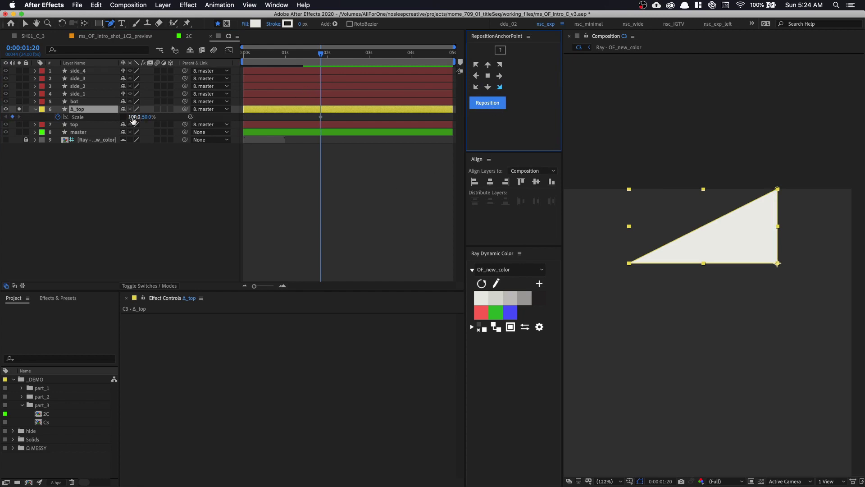
pyautogui.click(133, 117)
pyautogui.write('0')
pyautogui.press('Return')
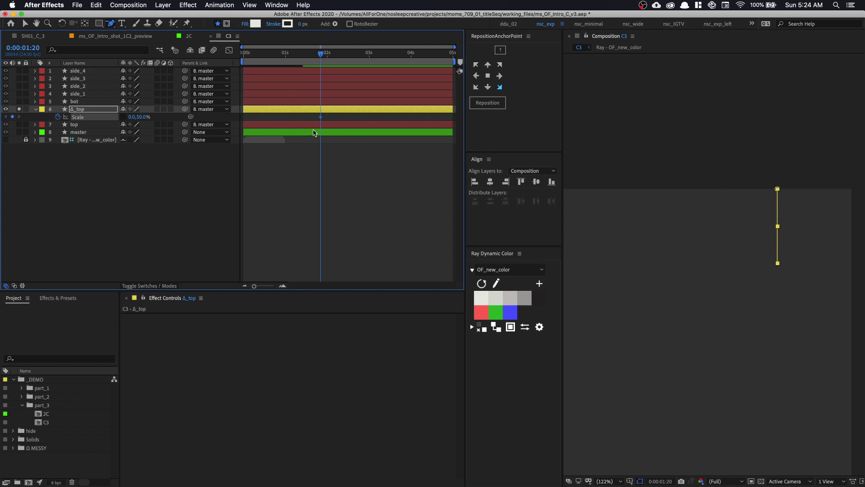
pyautogui.moveTo(321, 116); pyautogui.dragTo(243, 120)
# - Keyframe the X scale of Δ_top at 50% at 0:00:01:20 and preview the animation from the first frame
pyautogui.moveTo(131, 118); pyautogui.dragTo(130, 119)
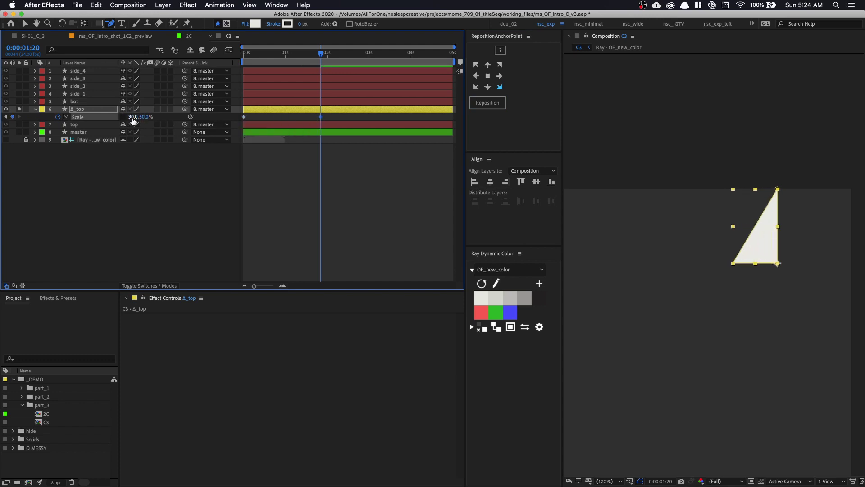
pyautogui.click(130, 118)
pyautogui.write('50')
pyautogui.press('Return')
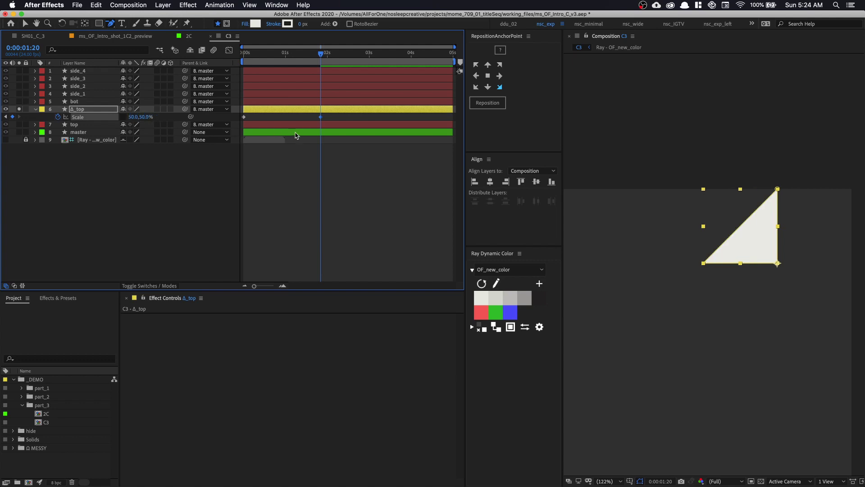
pyautogui.press('Home')
pyautogui.press('space')
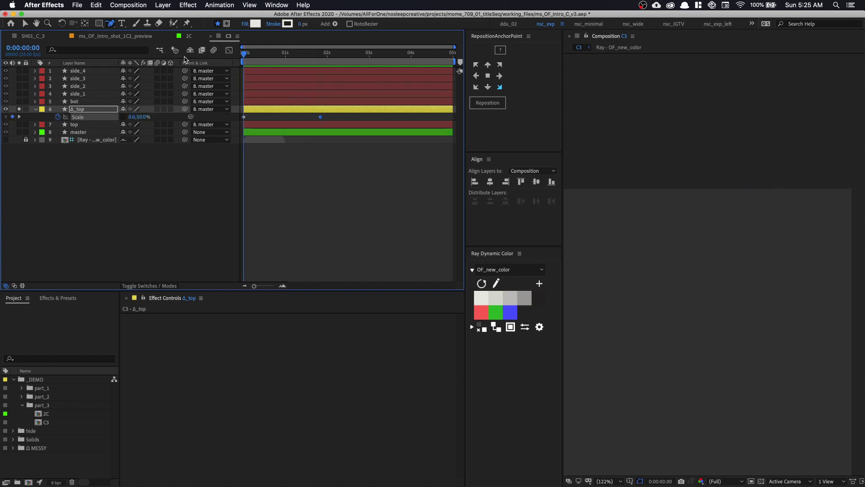
# - Unsolo Δ_top, end the work area at 0:00:02:07 and preview the animation with all layers
pyautogui.click(19, 109)
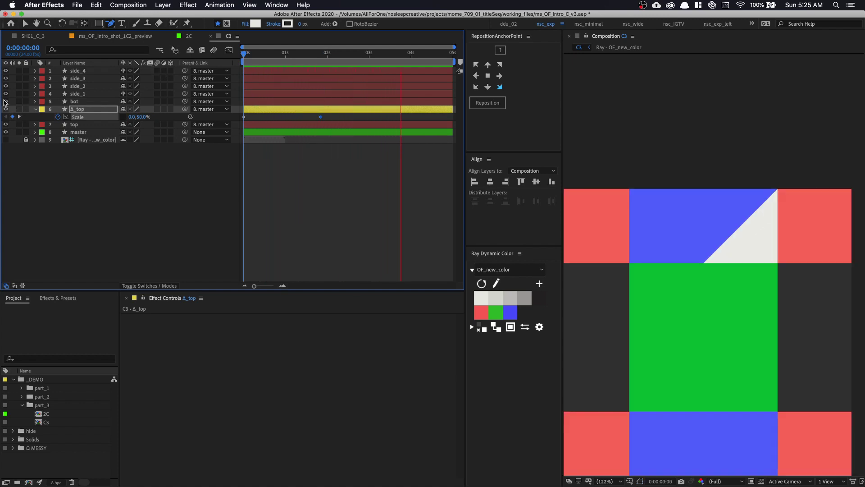
pyautogui.click(340, 55)
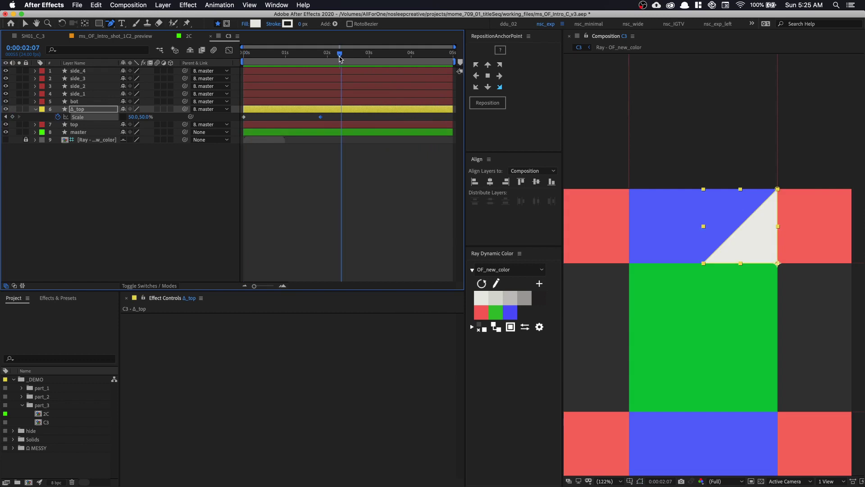
pyautogui.press('space')
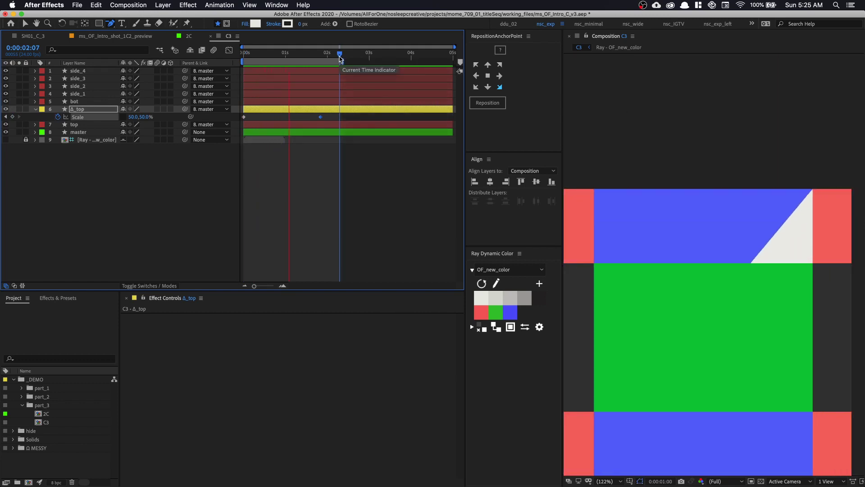
pyautogui.press(',')
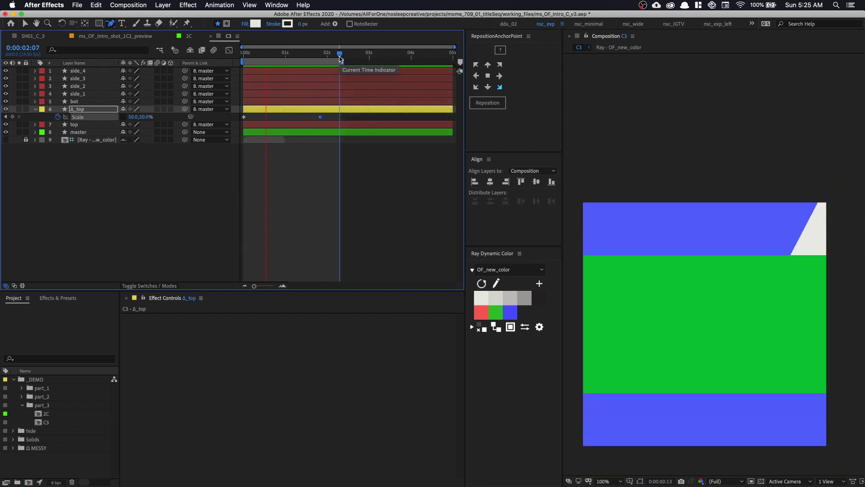
pyautogui.press('v')
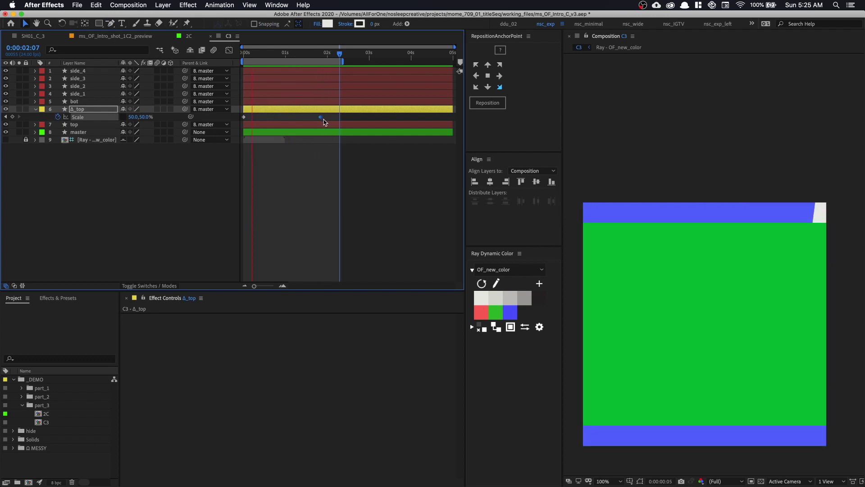
# - Go to 0:00:02:13, duplicate the bot layer and rename the copy Δ_bot
pyautogui.press('j')
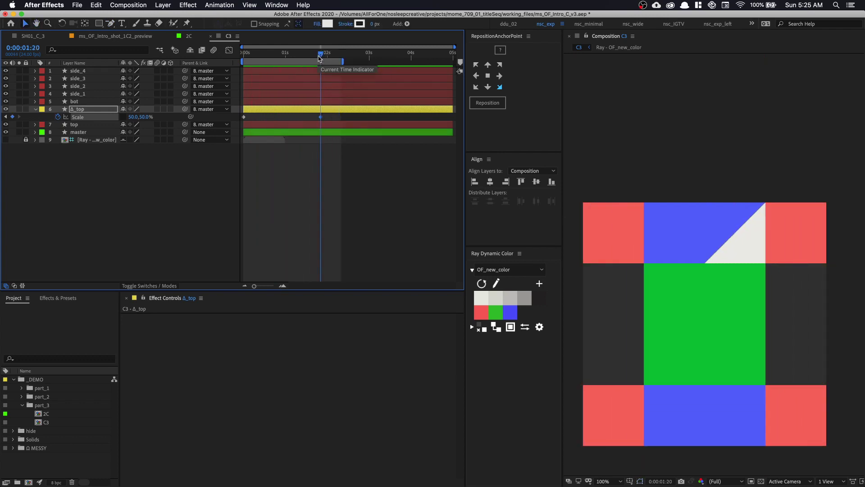
pyautogui.click(334, 53)
pyautogui.moveTo(321, 57); pyautogui.dragTo(350, 68)
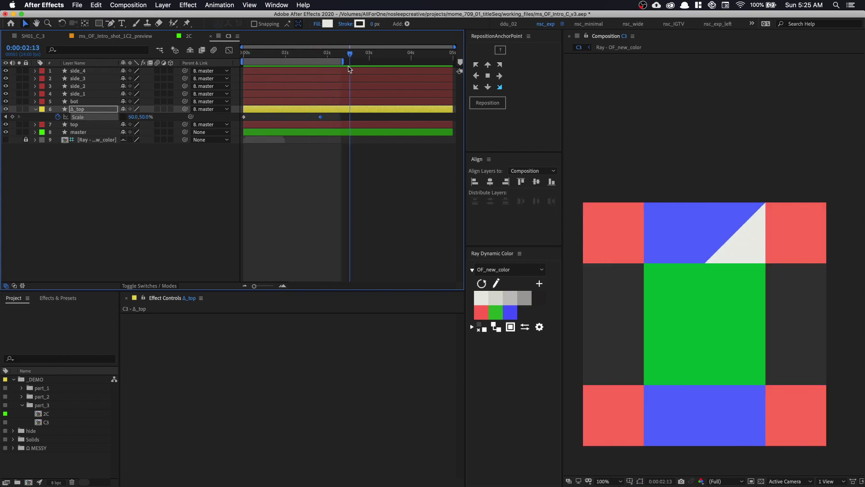
pyautogui.click(36, 109)
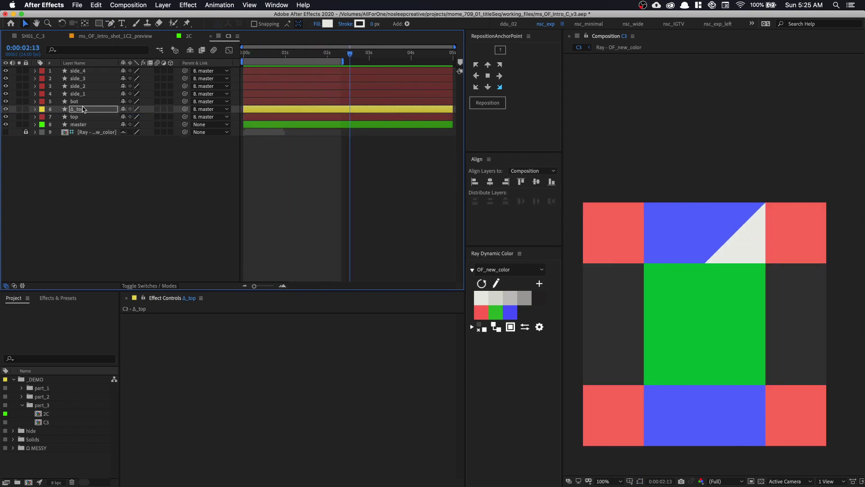
pyautogui.click(53, 102)
pyautogui.press('super+d')
pyautogui.press('Return')
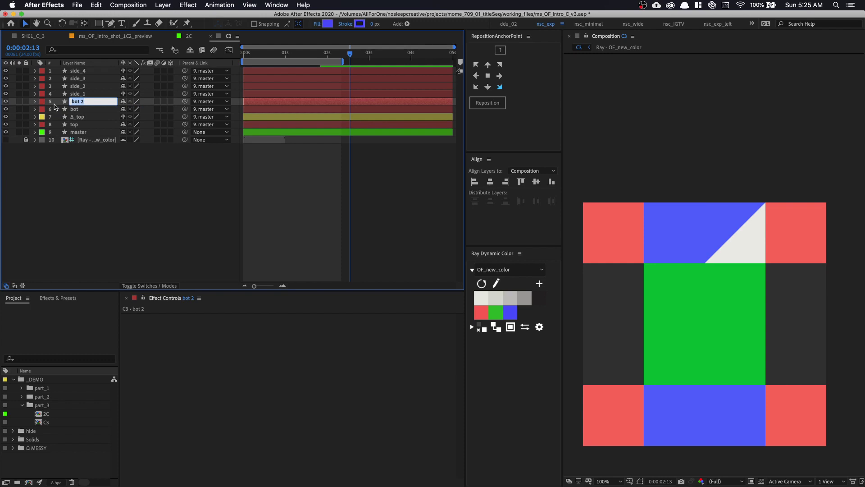
pyautogui.write('Δ_bot')
pyautogui.press('Return')
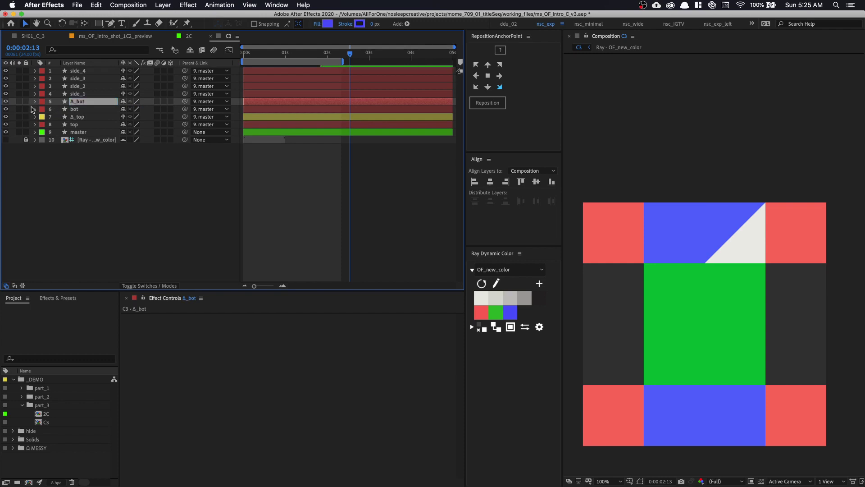
# - Give Δ_bot a Yellow label and recolor its shape with the off-white swatch of the OF_new_color palette
pyautogui.click(42, 101)
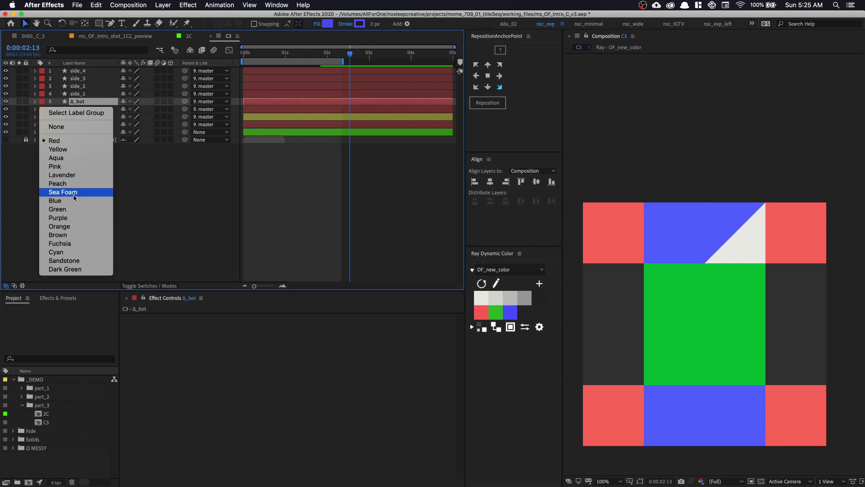
pyautogui.click(72, 149)
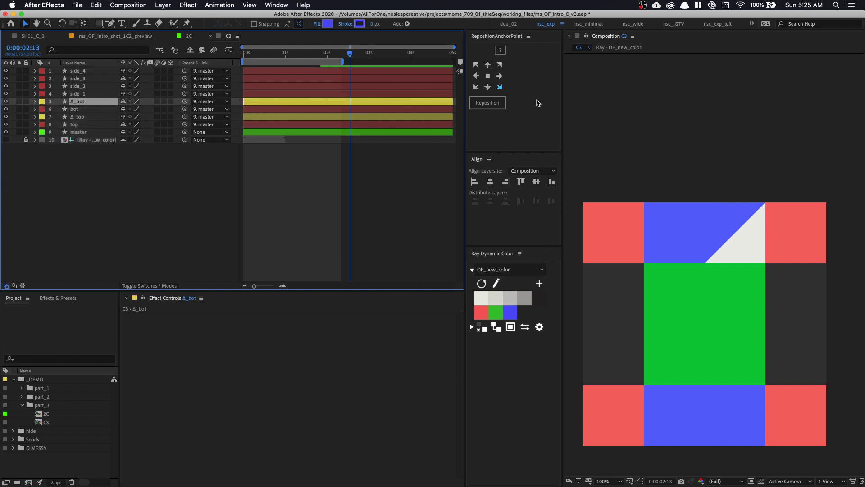
pyautogui.scroll(-3, 720, 289)
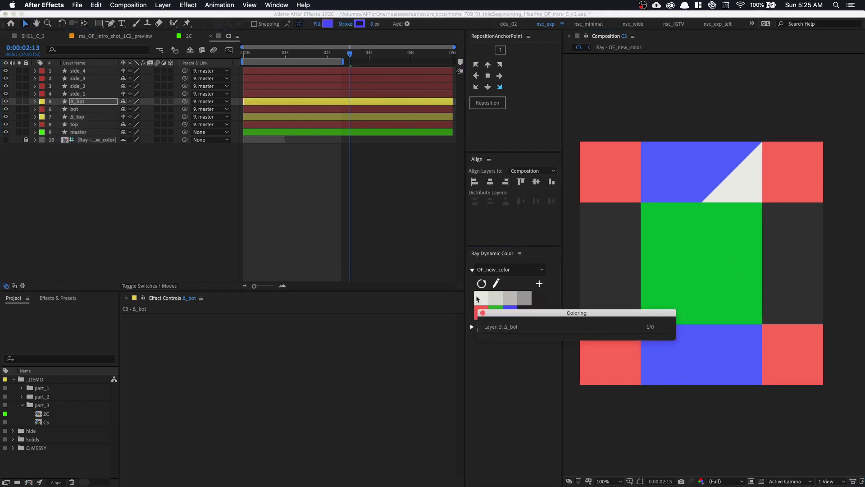
pyautogui.click(477, 300)
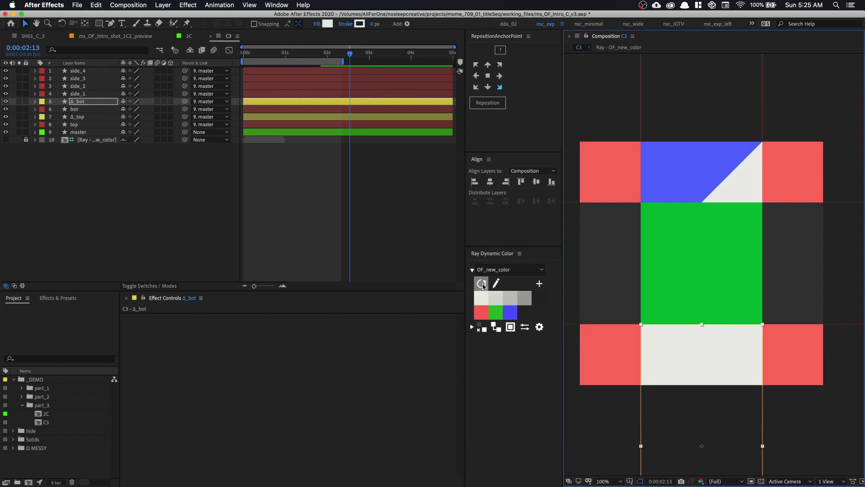
# - Move the anchor point of Δ_bot to its upper-left corner and convert its Rectangle Path 1 to a Bezier path
pyautogui.click(475, 64)
pyautogui.click(482, 107)
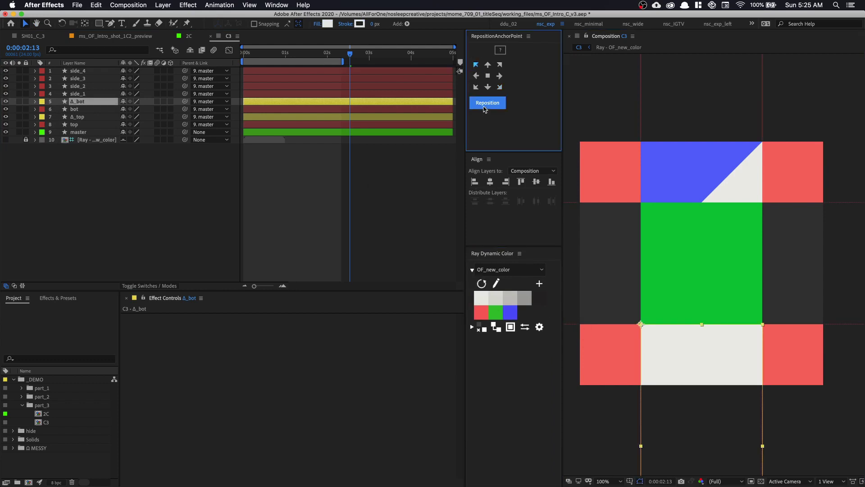
pyautogui.click(53, 103)
pyautogui.press('e')
pyautogui.press('e')
pyautogui.rightClick(90, 125)
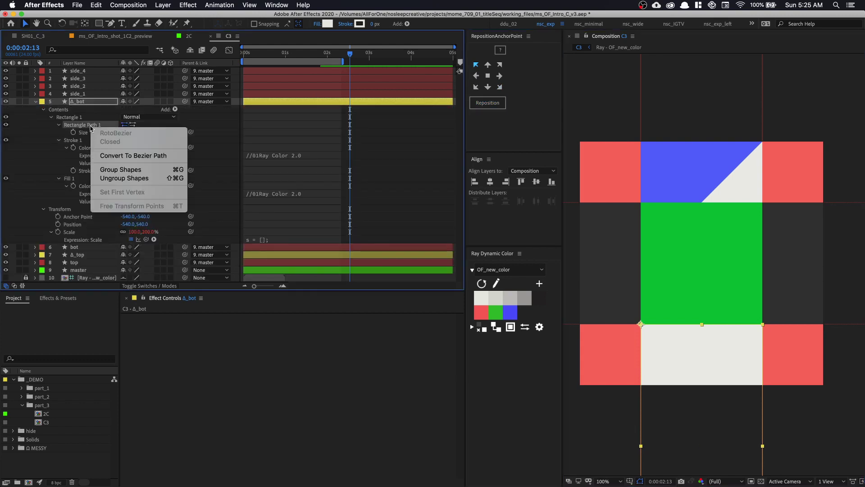
pyautogui.click(120, 156)
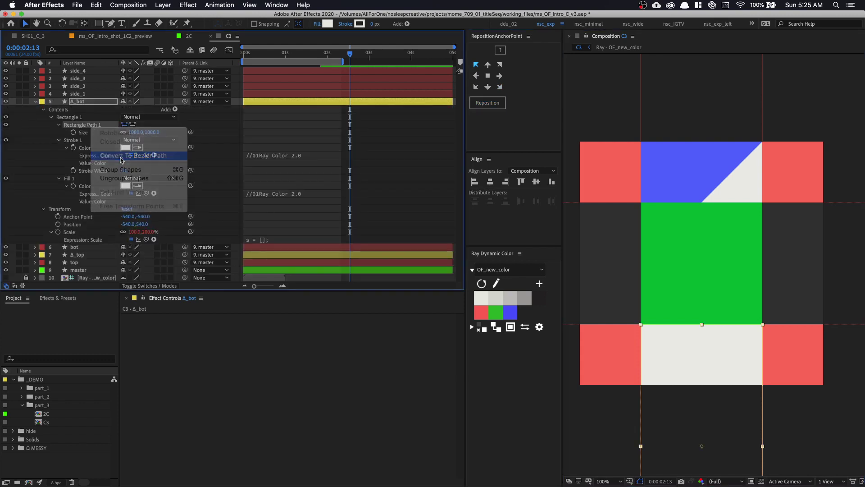
# - Remove the Scale expression from Δ_bot
pyautogui.click(92, 103)
pyautogui.press('s')
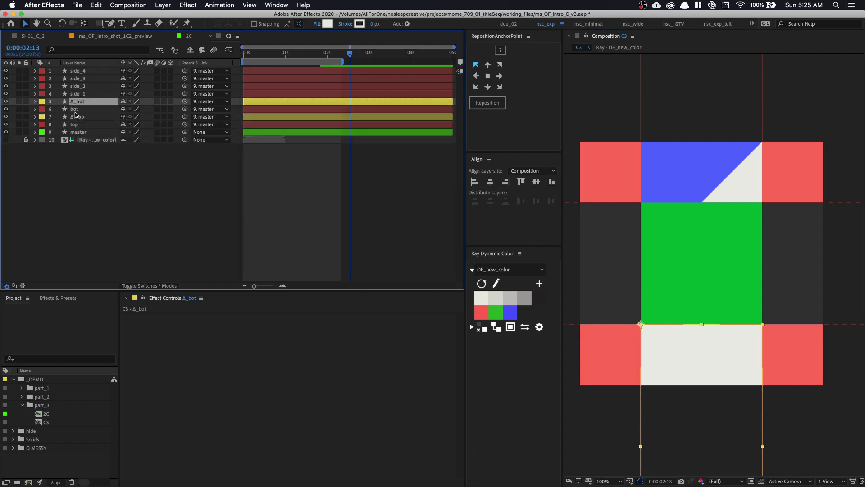
pyautogui.keyDown('alt'); pyautogui.click(58, 109); pyautogui.keyUp('alt')
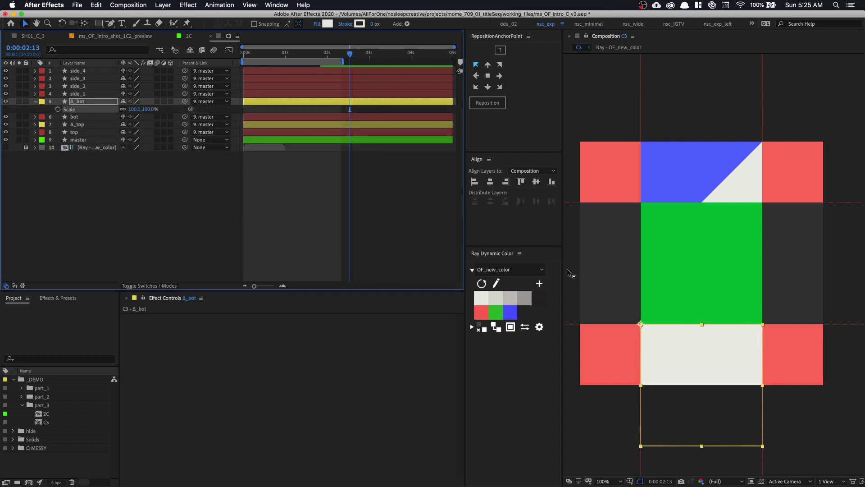
# - Turn the Δ_bot square into a triangle by removing its lower-right vertex with the Delete Vertex tool
pyautogui.moveTo(608, 316); pyautogui.dragTo(664, 194)
pyautogui.scroll(2, 678, 255)
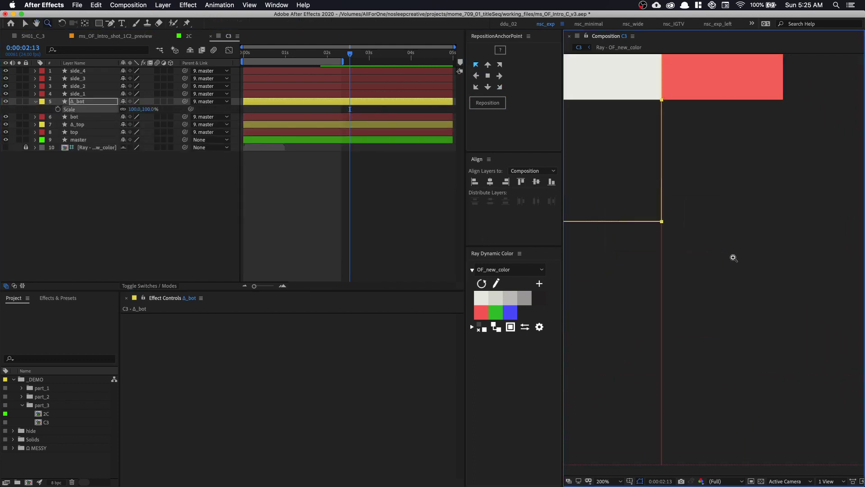
pyautogui.hscroll(-3, 643, 212)
pyautogui.click(110, 24)
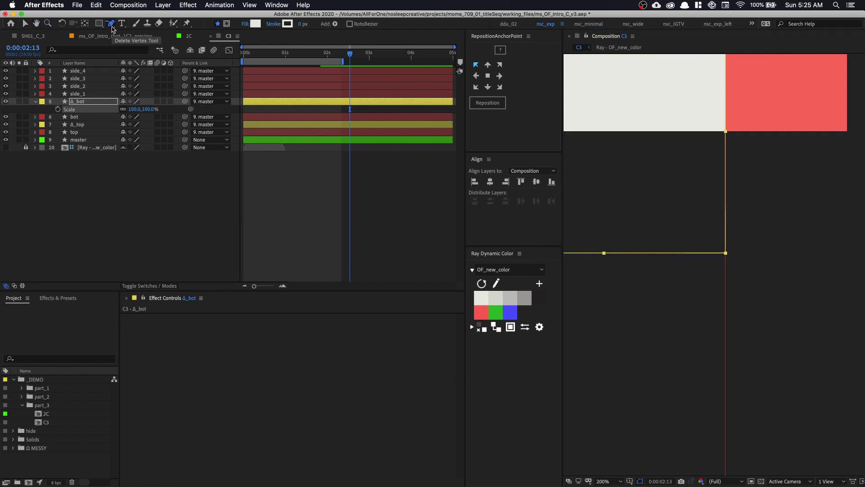
pyautogui.click(726, 255)
pyautogui.moveTo(735, 212); pyautogui.dragTo(786, 304)
pyautogui.scroll(-3, 784, 305)
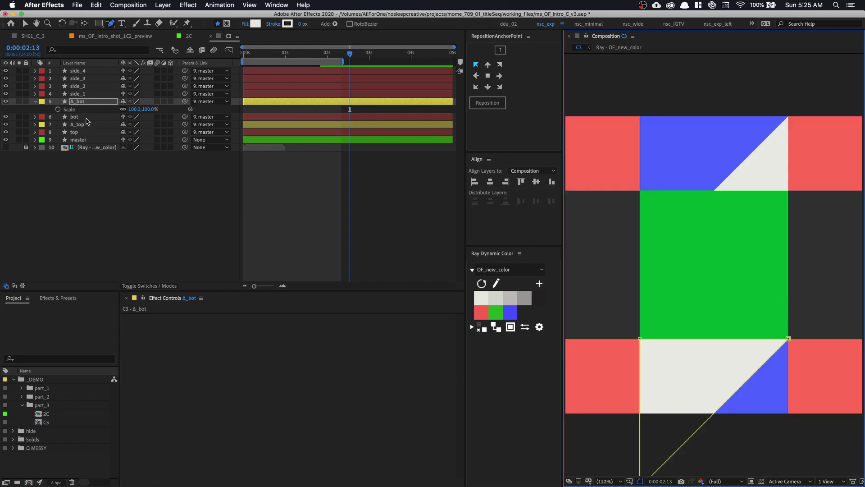
# - Link the Scale of Δ_bot to the Scale of Δ_top with an expression and scrub back to the first frame
pyautogui.click(78, 101)
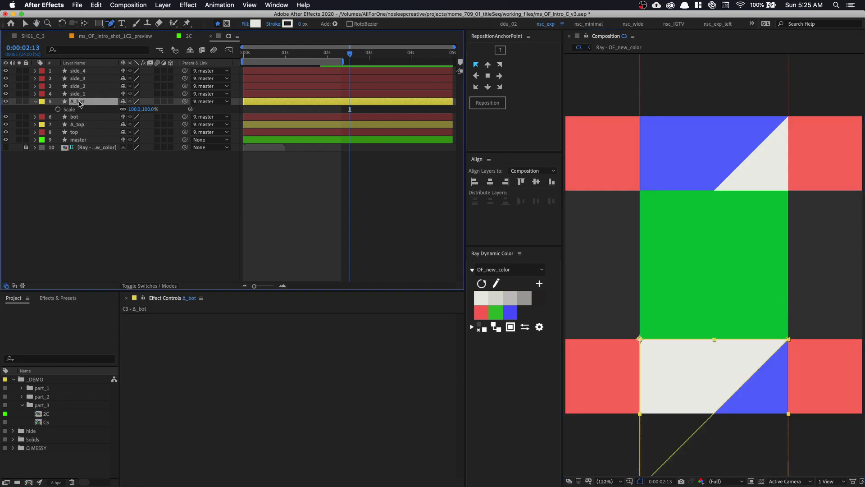
pyautogui.click(78, 124)
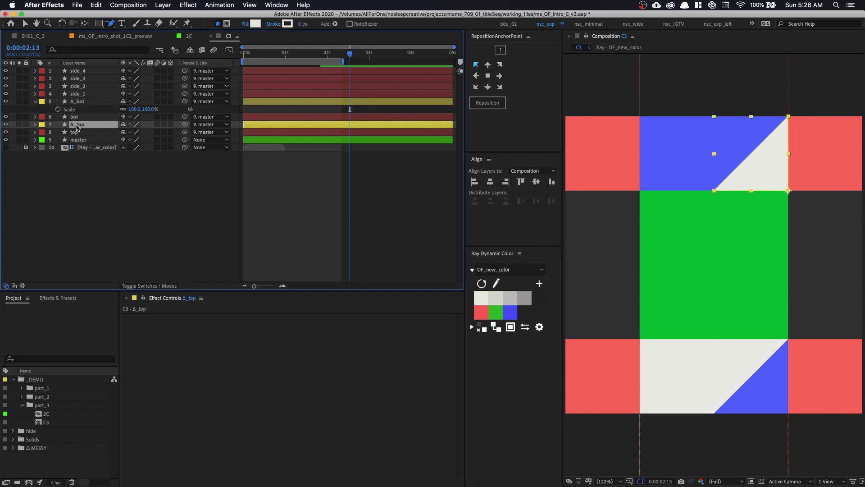
pyautogui.press('s')
pyautogui.click(98, 110)
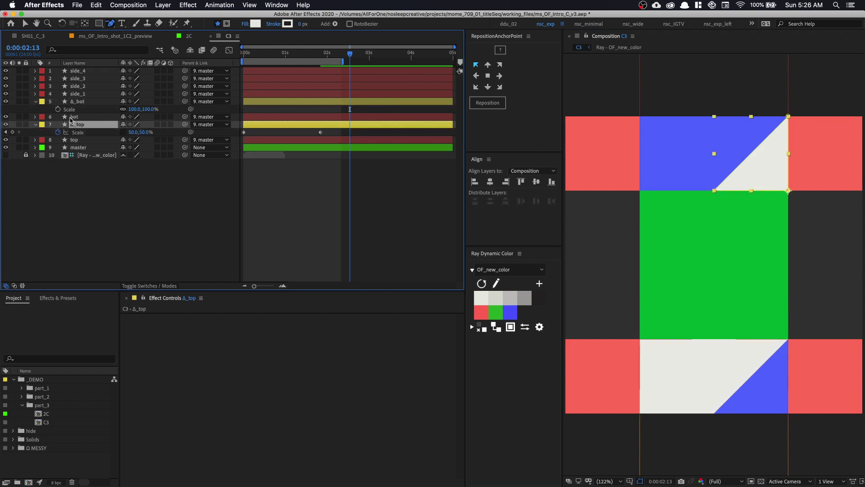
pyautogui.hotkey('alt', 'shift', '=')
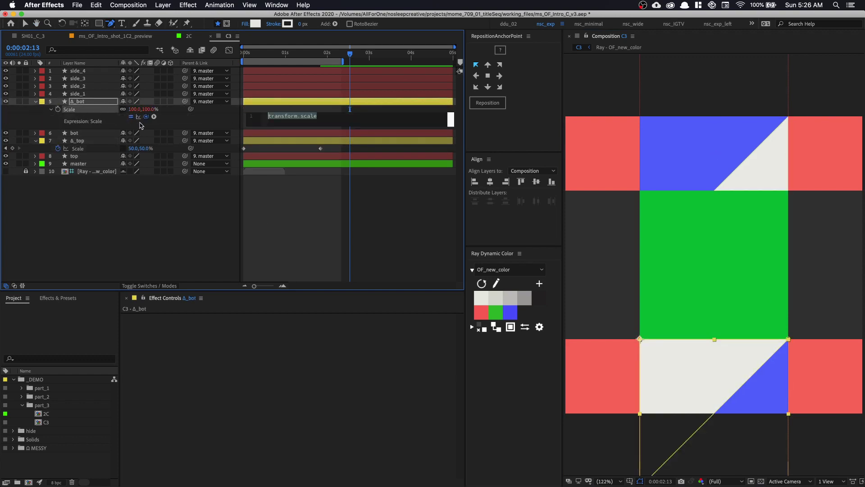
pyautogui.moveTo(146, 116); pyautogui.dragTo(78, 149)
pyautogui.click(138, 230)
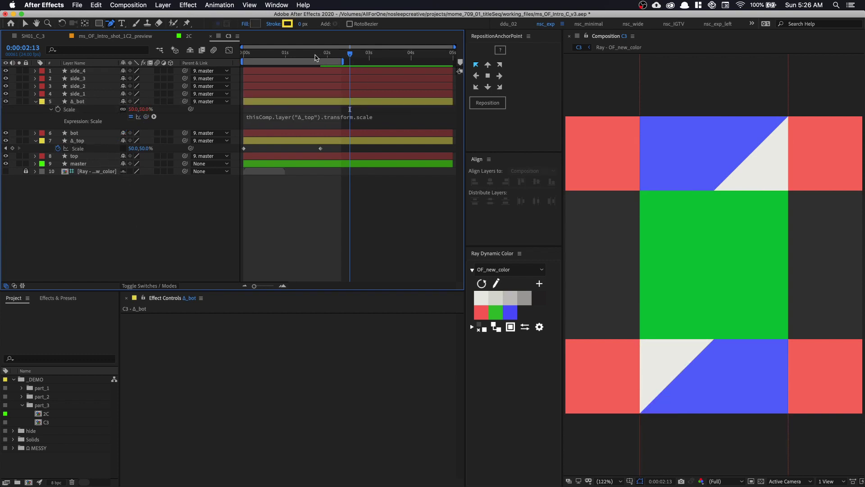
pyautogui.click(264, 54)
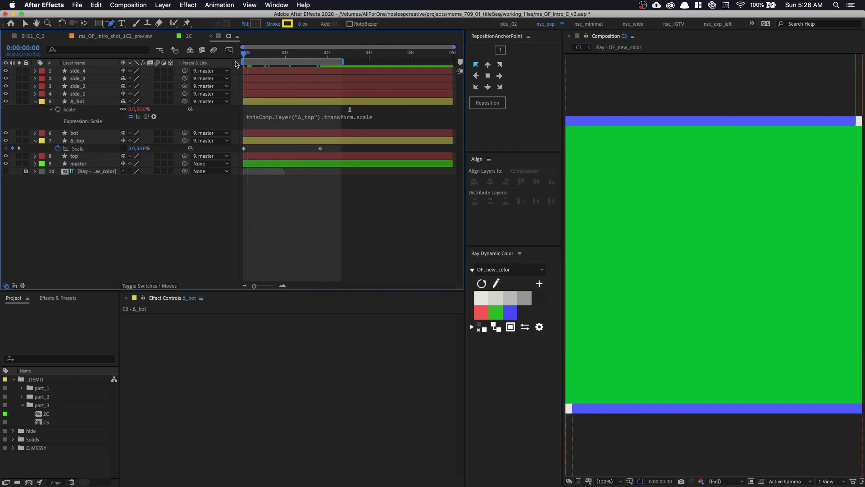
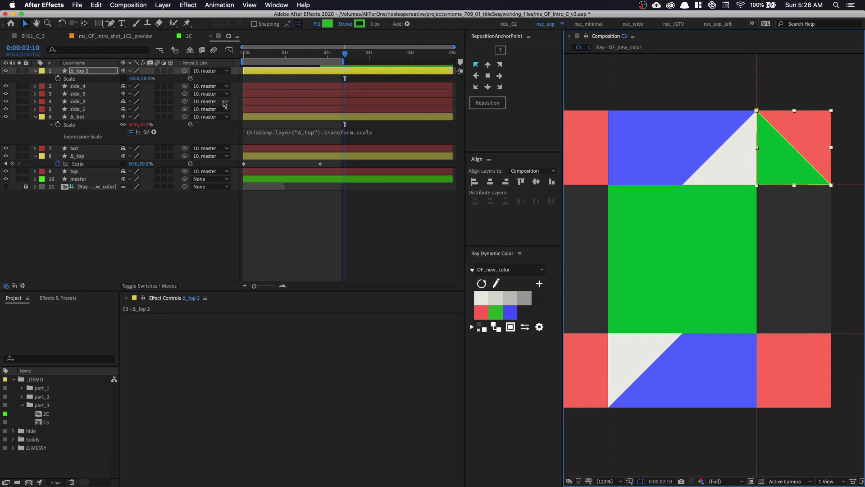
# - Add the Scale expression s = thisComp.layer("Δ_top").transform.scale; [value[0],s[1]] to the Δ_top 2 layer
pyautogui.keyDown('alt'); pyautogui.click(59, 79); pyautogui.keyUp('alt')
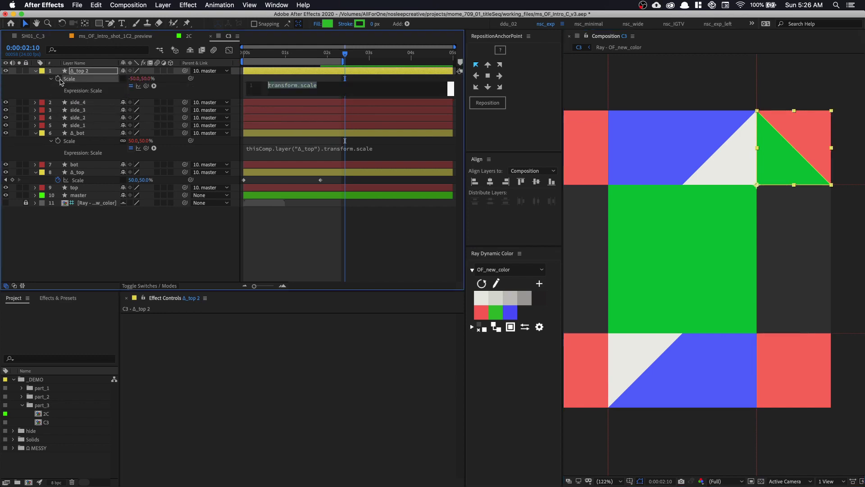
pyautogui.write('s =')
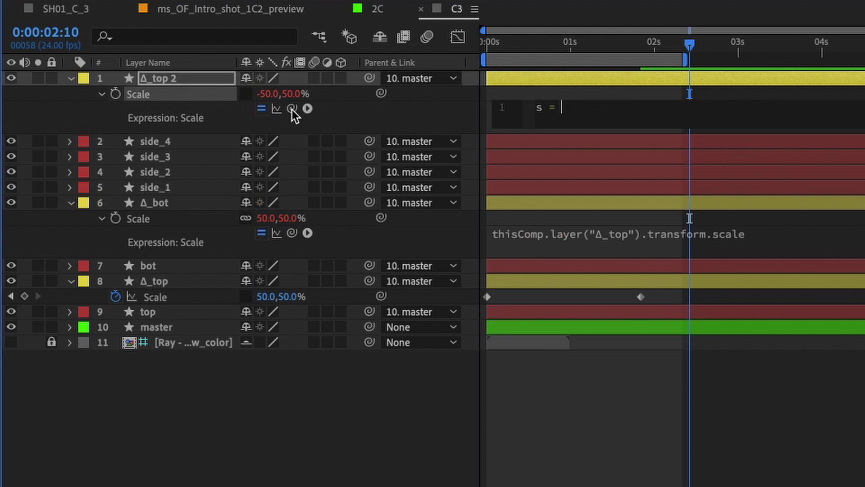
pyautogui.moveTo(292, 109); pyautogui.dragTo(190, 296)
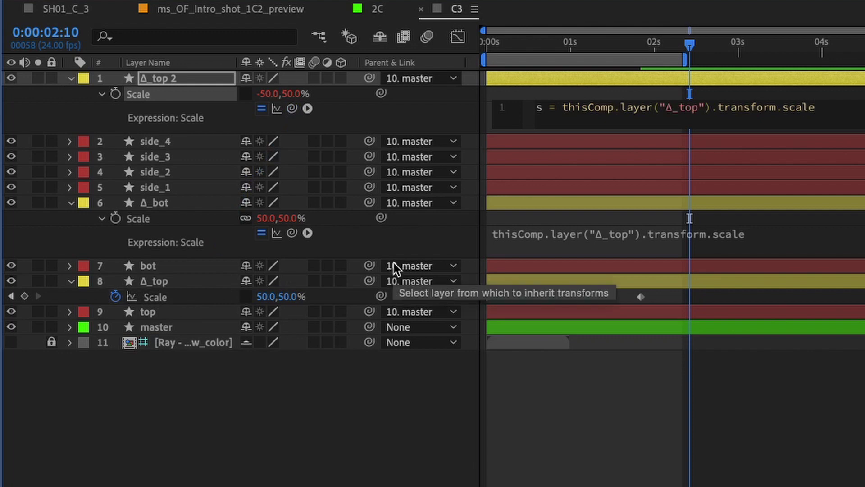
pyautogui.write(';')
pyautogui.press('Return')
pyautogui.write('[vali')
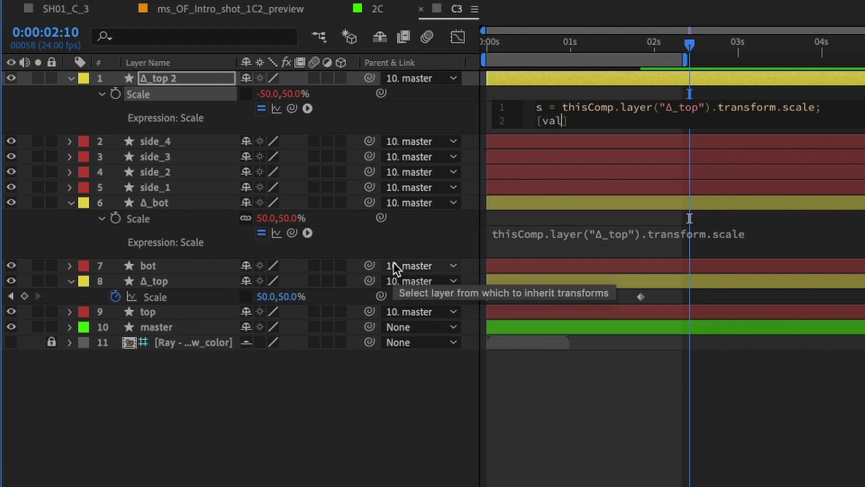
pyautogui.press('BackSpace')
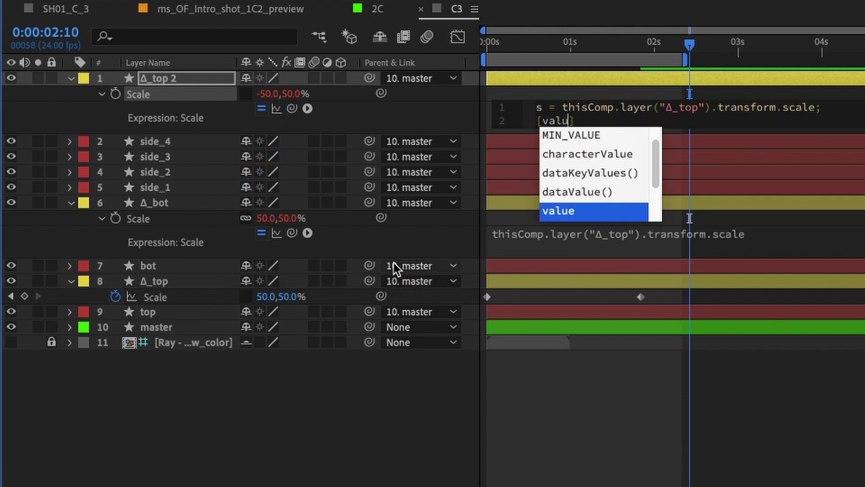
pyautogui.write('ue[0]')
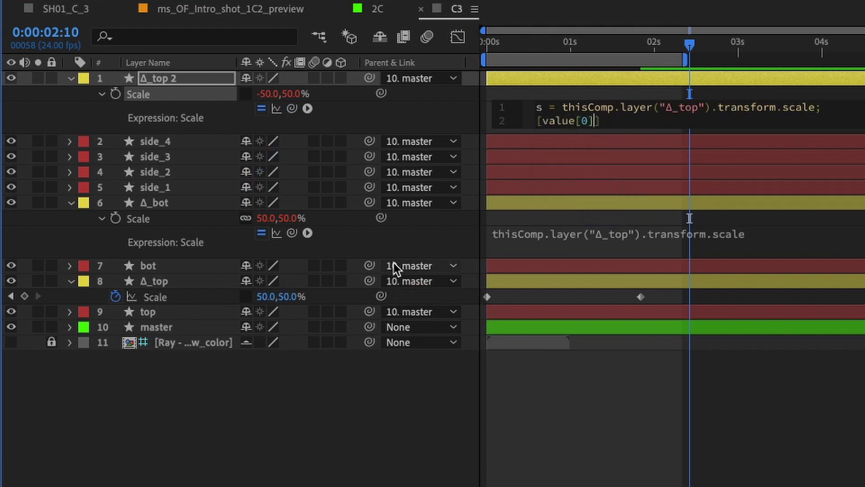
pyautogui.write(',s[1')
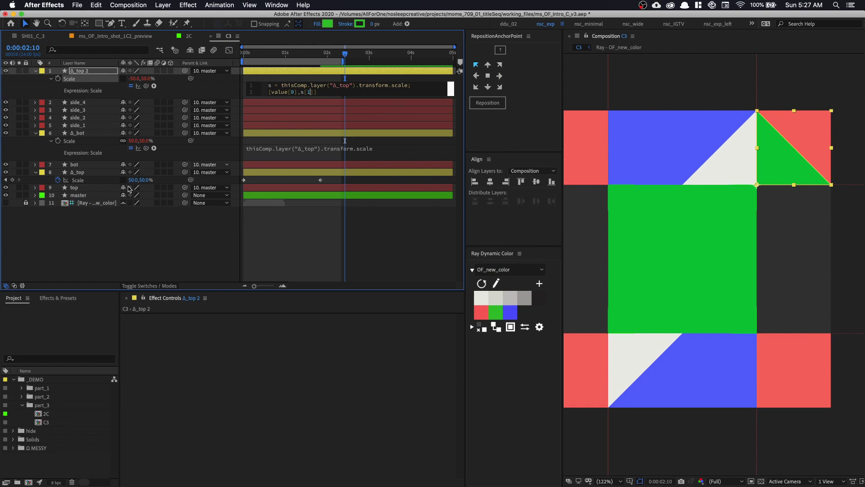
pyautogui.click(208, 217)
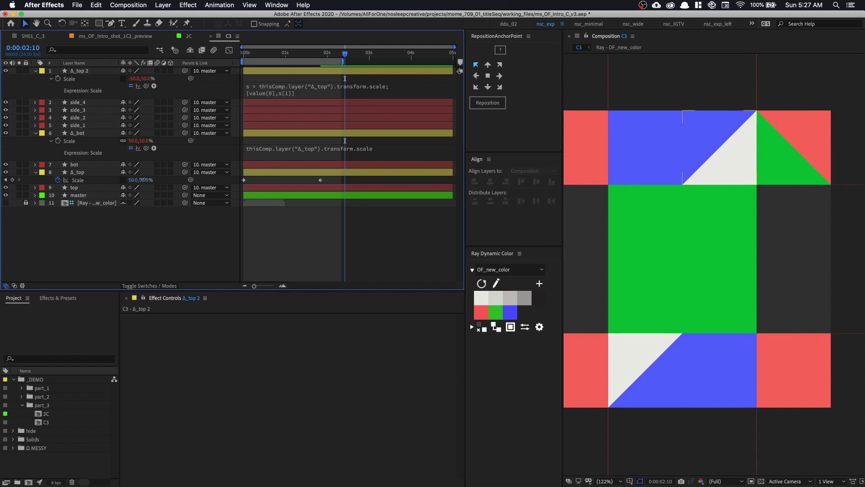
# - Try varying the horizontal scale of Δ_top to test the linked triangles, and undo the change
pyautogui.moveTo(137, 182)
pyautogui.mouseDown()
pyautogui.moveTo(149, 182)
pyautogui.moveTo(133, 182)
pyautogui.moveTo(149, 172)
pyautogui.mouseUp()
pyautogui.press('super+z')
pyautogui.press('super+z')
pyautogui.press('super+z')
pyautogui.press('super+z')
pyautogui.press('super+z')
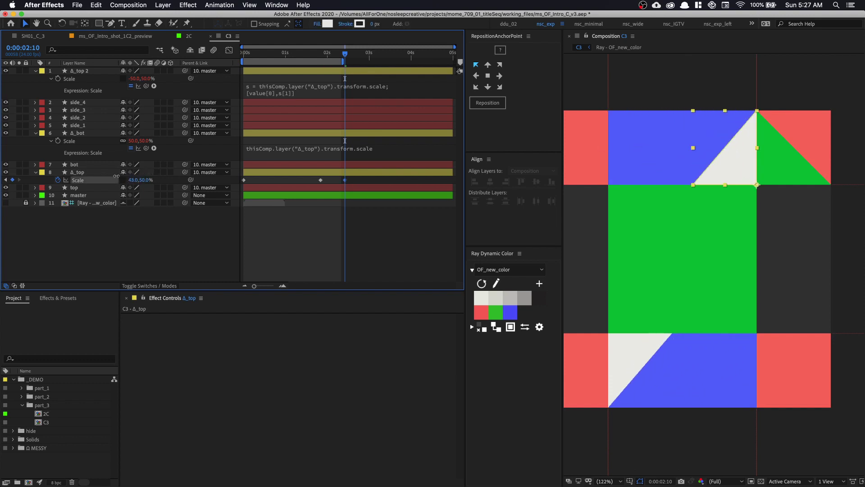
# - Preview the triangle animation from the first frame and move the current time to 0:00:01:18
pyautogui.press('space')
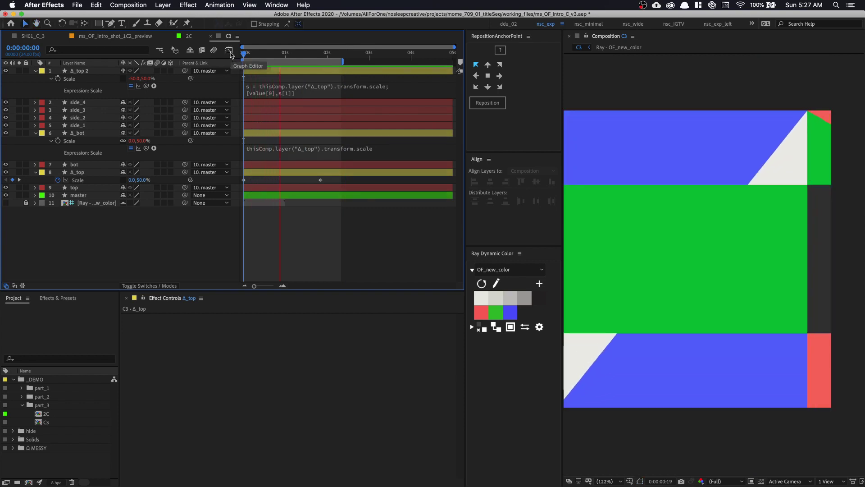
pyautogui.press('space')
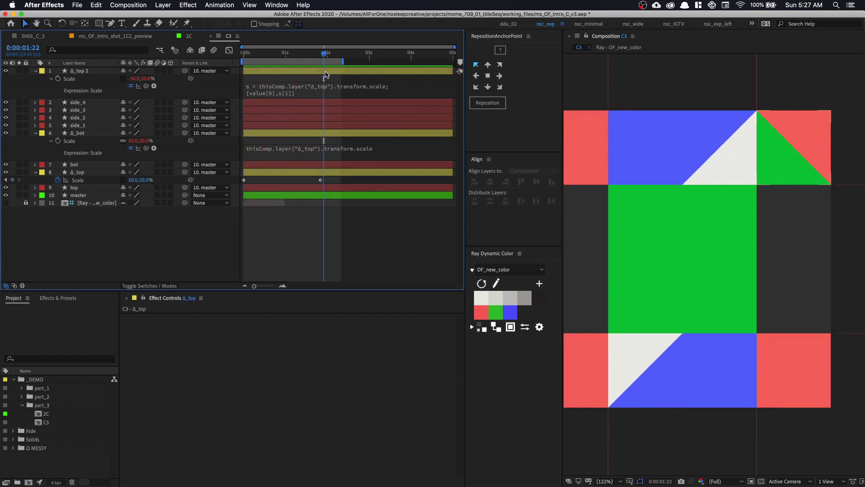
pyautogui.click(317, 54)
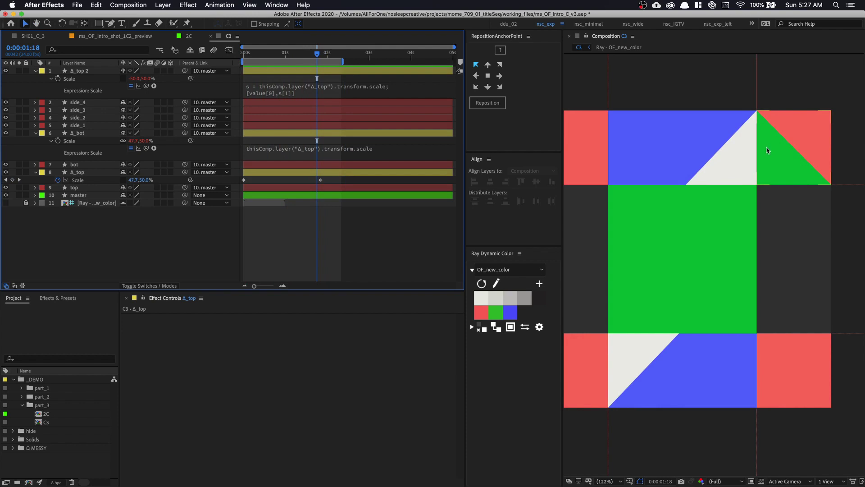
# - Duplicate the Δ_bot triangle and move the copy to the top of the layer stack
pyautogui.moveTo(743, 159); pyautogui.dragTo(775, 149)
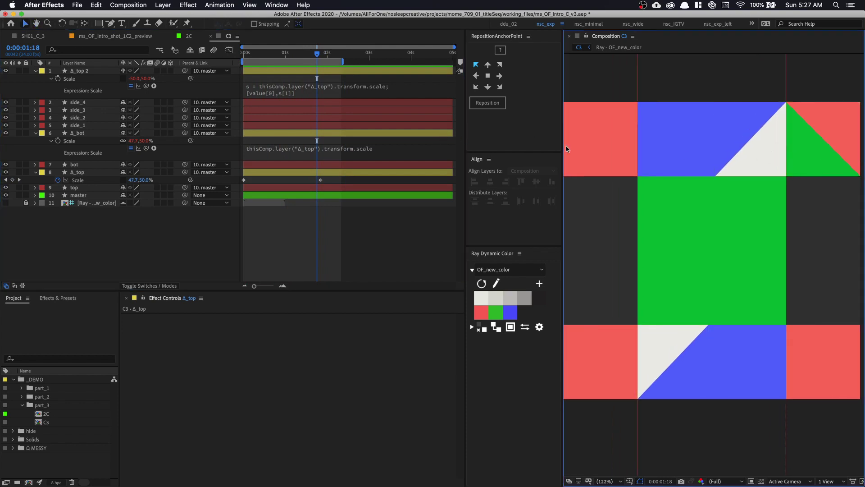
pyautogui.scroll(-3, 663, 169)
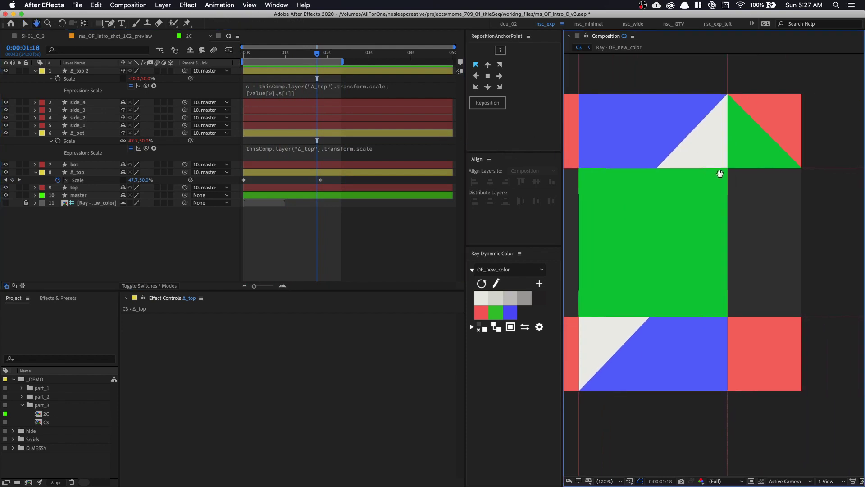
pyautogui.click(656, 344)
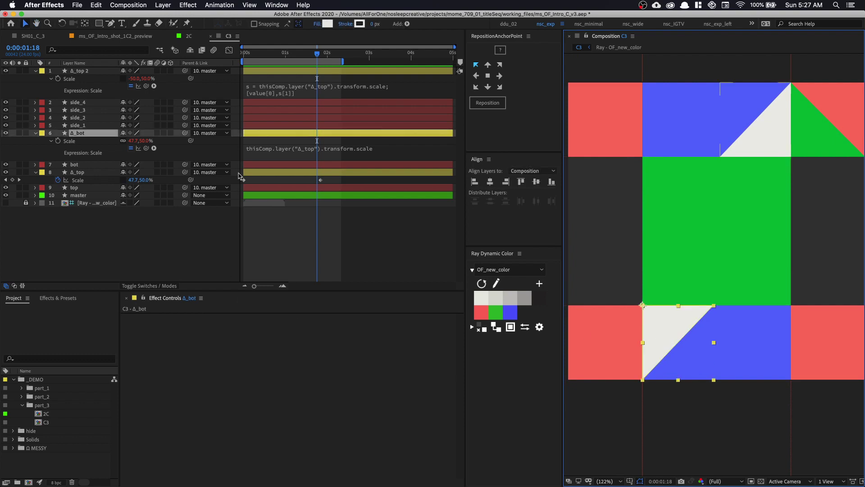
pyautogui.press('super+d')
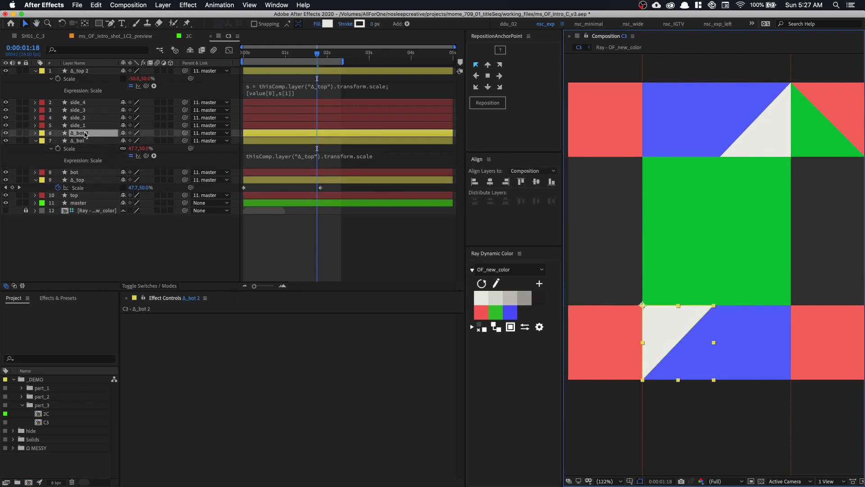
pyautogui.moveTo(86, 134); pyautogui.dragTo(88, 69)
# - Rename the Δ_top 2 layer as Δ_top_corner
pyautogui.click(89, 80)
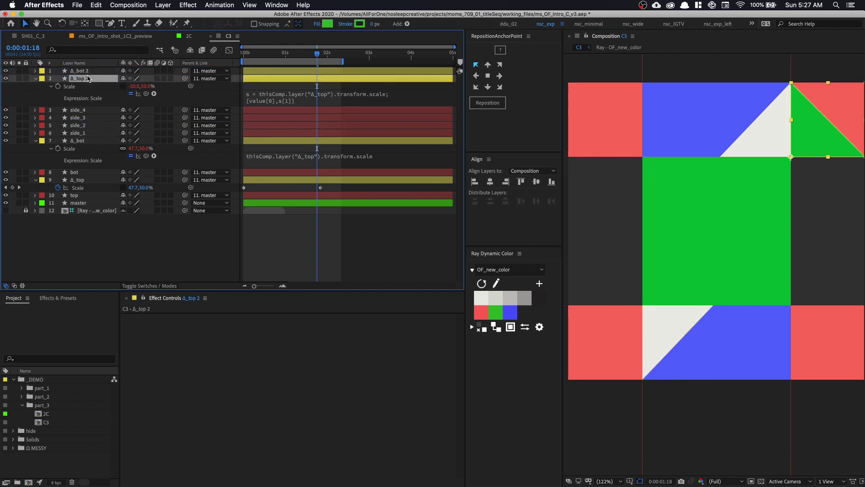
pyautogui.press('Return')
pyautogui.press('Right')
pyautogui.press('BackSpace')
pyautogui.press('BackSpace')
pyautogui.write('_corner')
pyautogui.press('Return')
# - Rename the duplicated Δ_bot layer as Δ_bot_corner
pyautogui.click(93, 72)
pyautogui.press('Return')
pyautogui.press('Right')
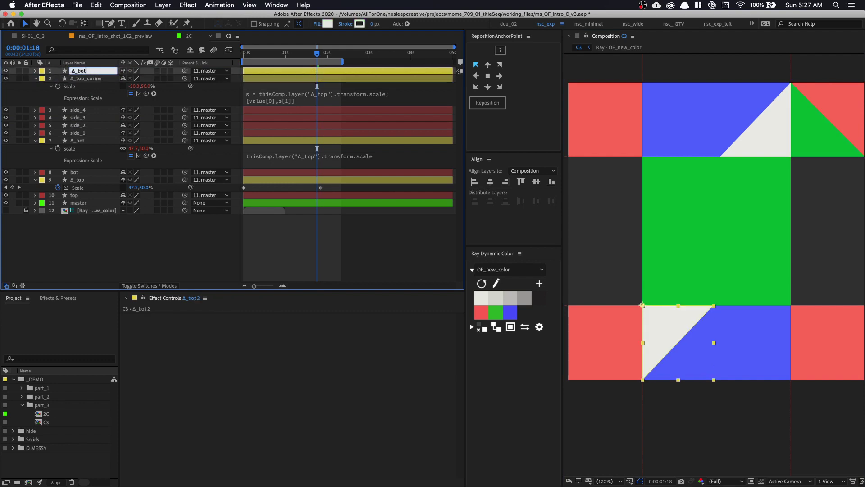
pyautogui.write('_corner')
pyautogui.press('Return')
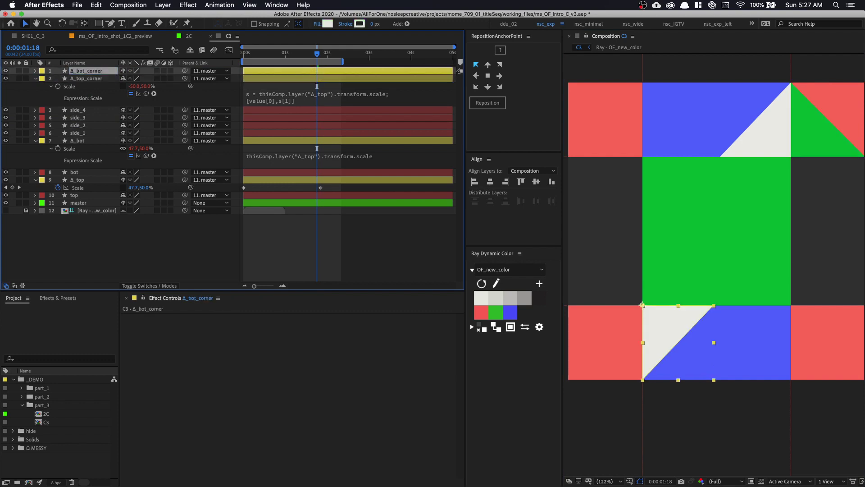
# - Remove the Scale expression from Δ_bot_corner and flip the triangle horizontally
pyautogui.scroll(-2, 779, 406)
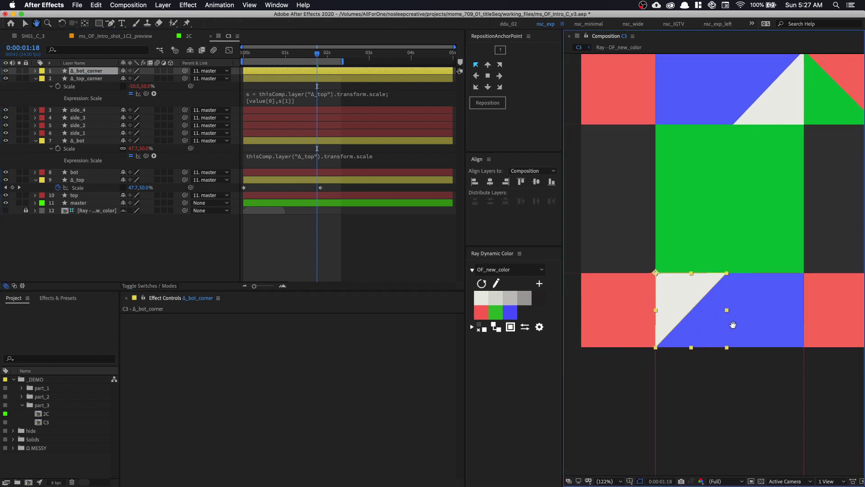
pyautogui.rightClick(677, 302)
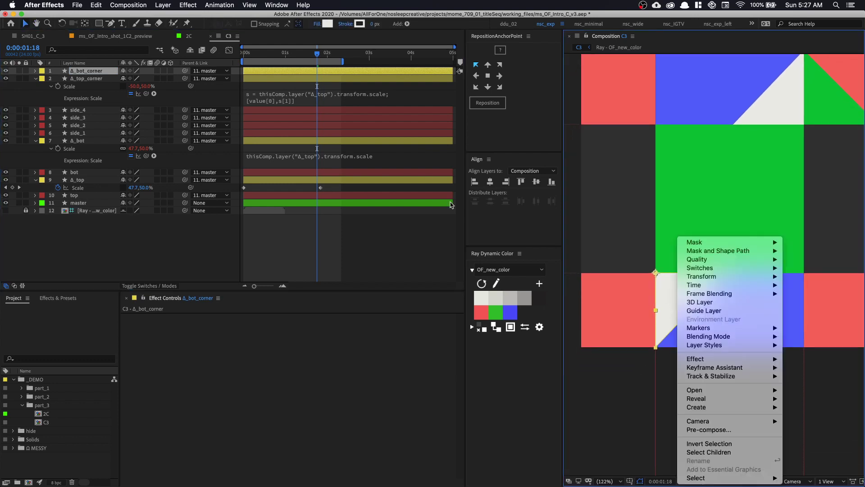
pyautogui.click(67, 72)
pyautogui.press('s')
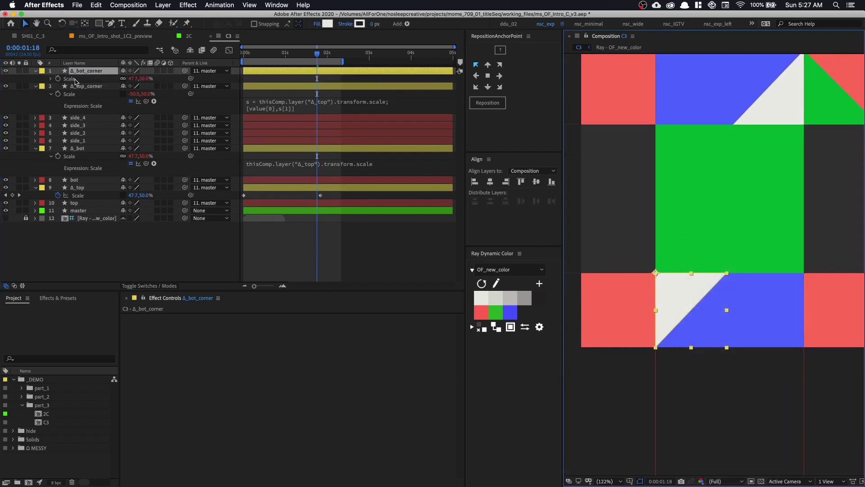
pyautogui.click(57, 78)
pyautogui.rightClick(739, 295)
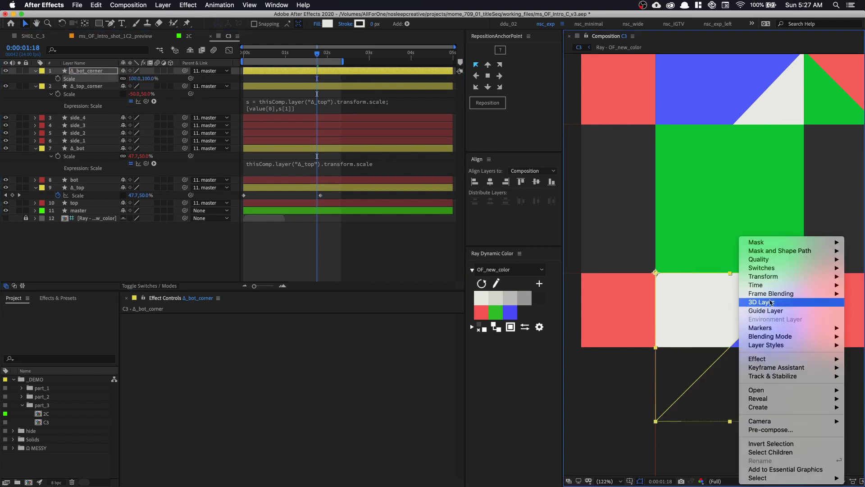
pyautogui.moveTo(784, 278)
pyautogui.click(658, 347)
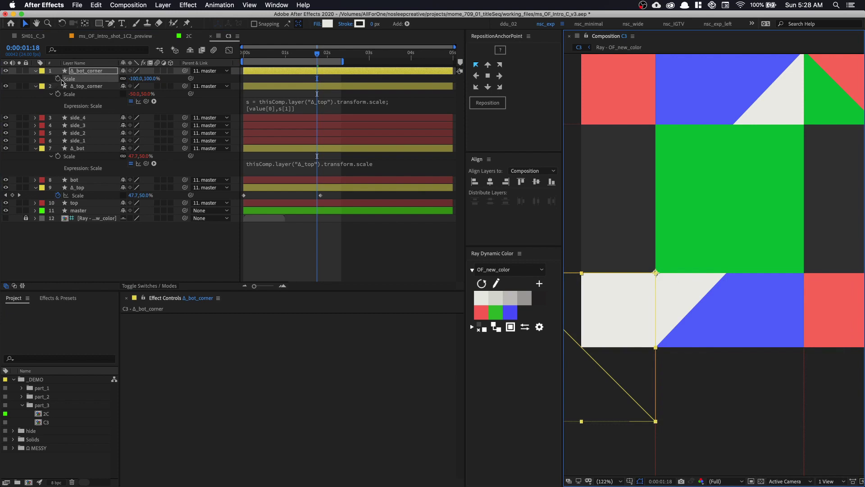
# - Copy the Scale property with its expression from Δ_top_corner and paste it onto the Scale of Δ_bot_corner
pyautogui.click(67, 94)
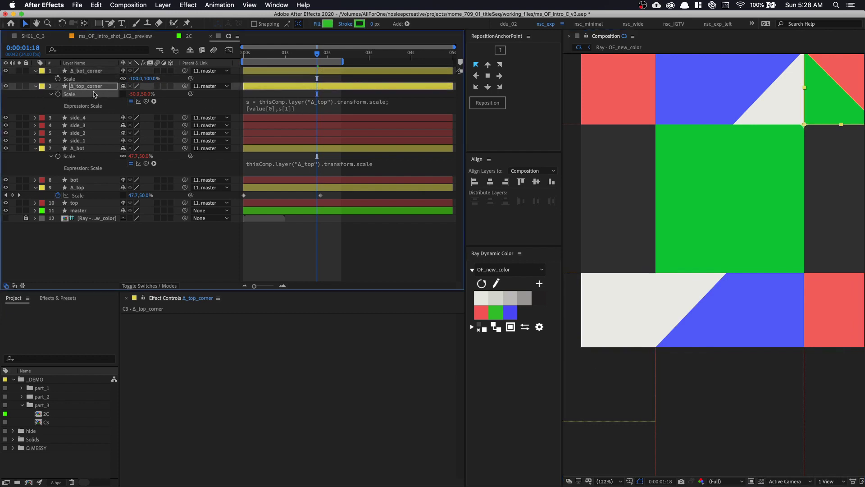
pyautogui.click(82, 79)
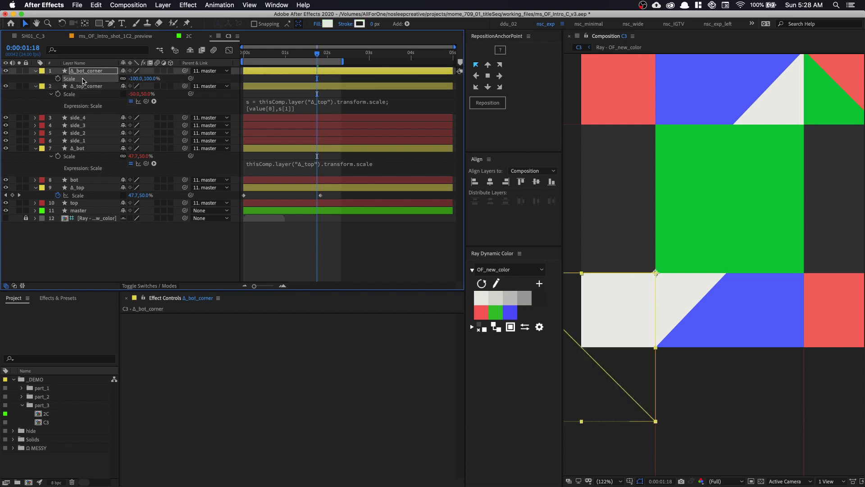
pyautogui.hotkey('ctrl', 'v')
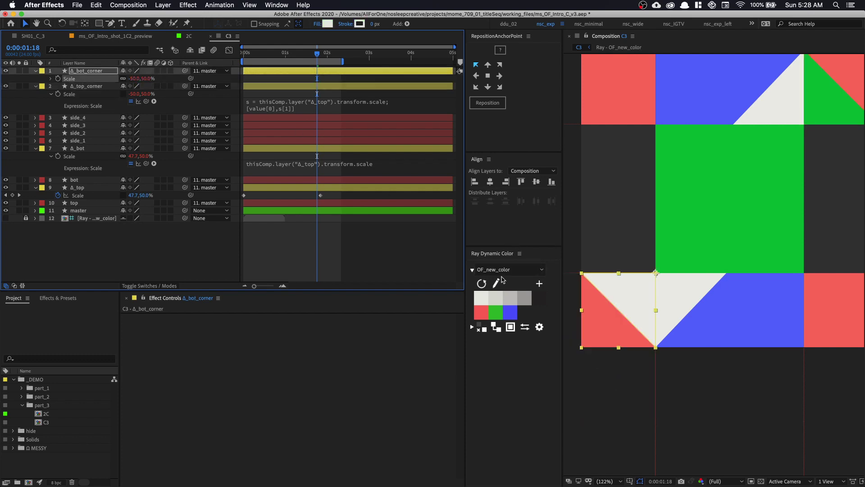
# - Fill the Δ_bot_corner triangle with the green swatch of the OF_new_color palette
pyautogui.click(496, 315)
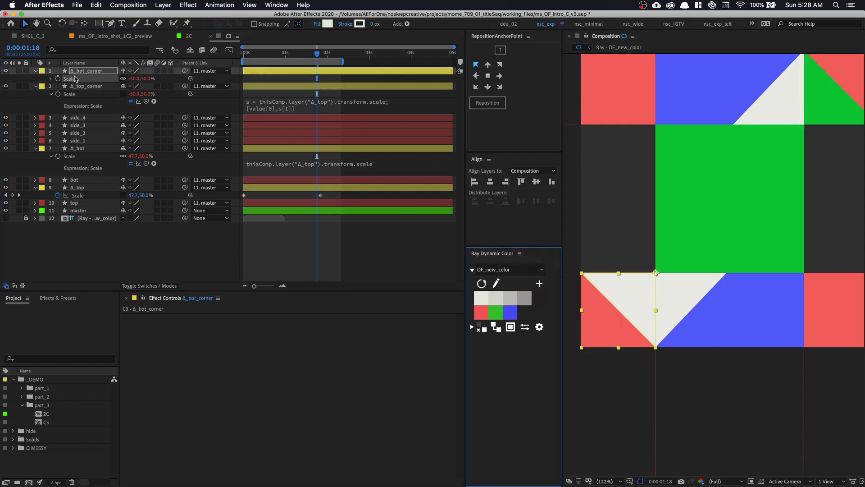
pyautogui.click(85, 71)
pyautogui.click(497, 311)
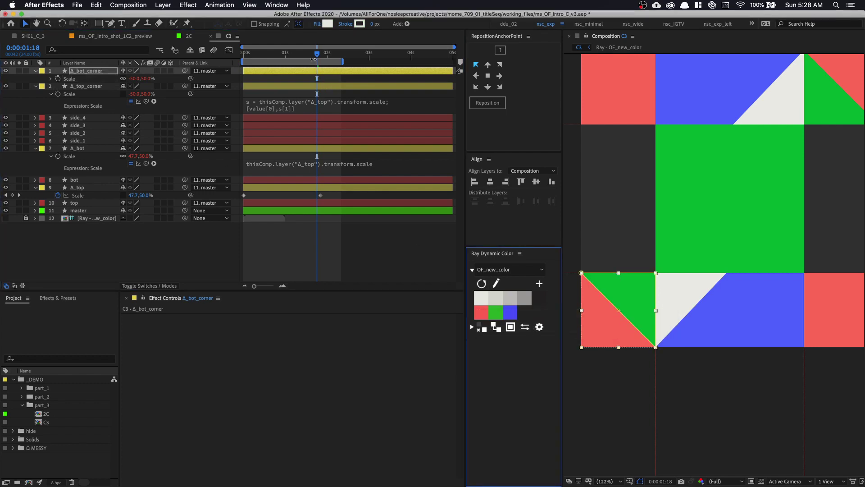
# - Preview the animation of the corner triangles from the first frame and stop at 0:00:02:06
pyautogui.click(216, 56)
pyautogui.press('Home')
pyautogui.press('space')
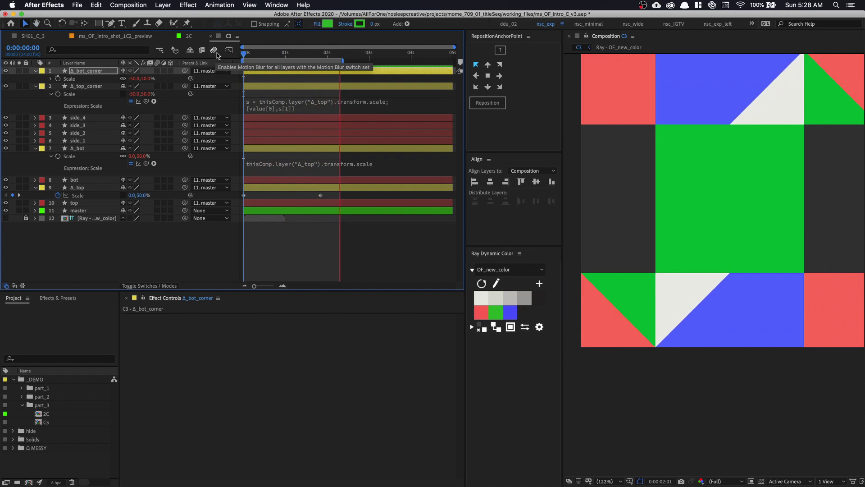
pyautogui.press('space')
pyautogui.click(318, 81)
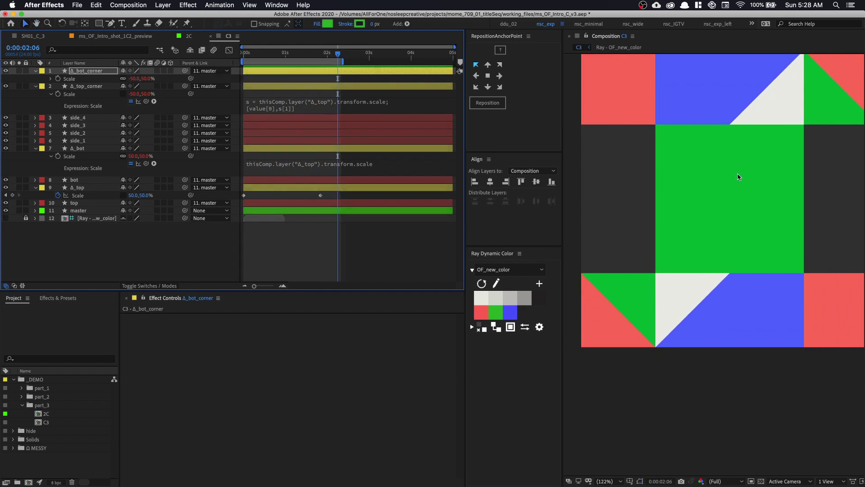
# - Set the width of composition C3 to 1920 px in the composition settings
pyautogui.press('super+k')
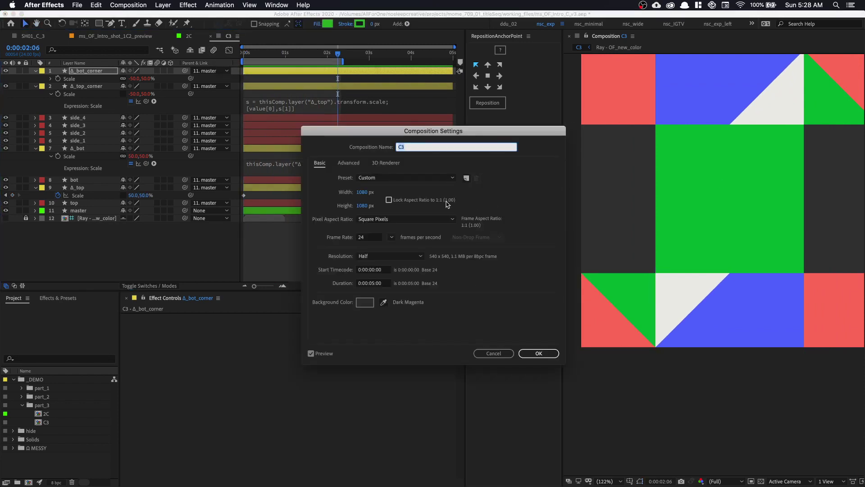
pyautogui.click(364, 192)
pyautogui.write('1920')
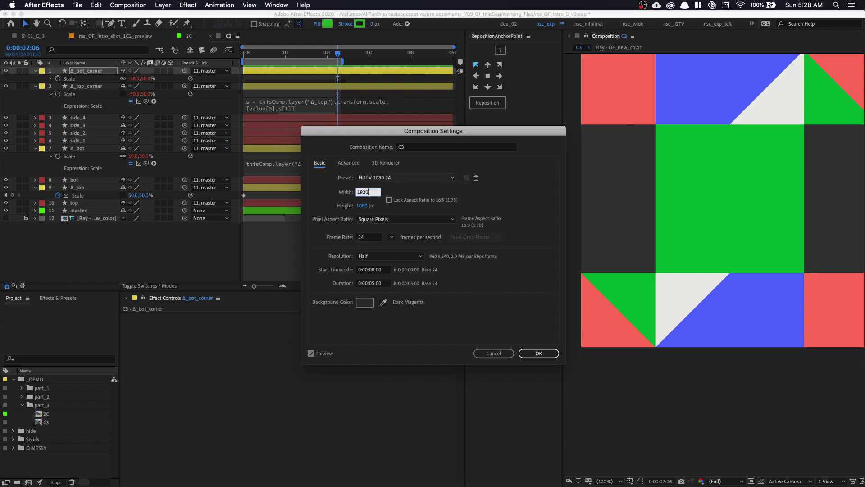
pyautogui.press('Return')
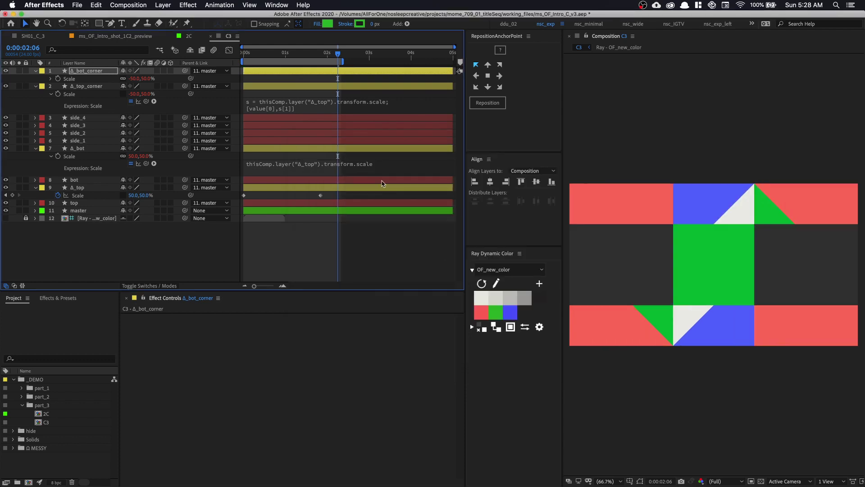
# - Collapse the open properties of all layers in composition C3 and clear the selection
pyautogui.press('space')
pyautogui.moveTo(737, 236); pyautogui.dragTo(711, 216)
pyautogui.press('super+a')
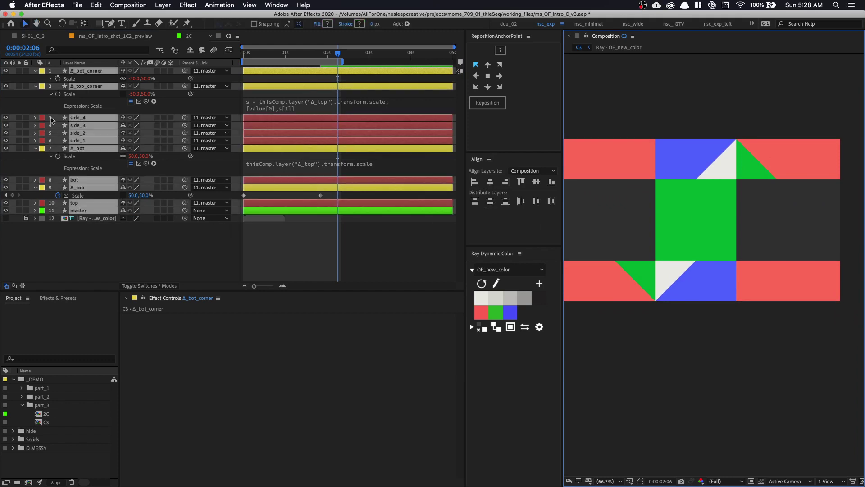
pyautogui.click(35, 87)
pyautogui.click(87, 180)
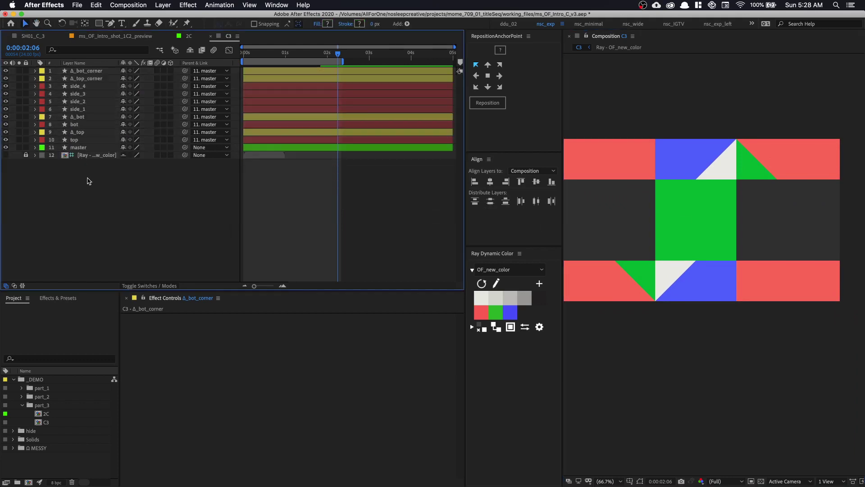
# - Animate the master layer's Rotation by moving its existing keyframe just before two seconds and setting -21° at 0:00:02:06
pyautogui.click(87, 150)
pyautogui.press('r')
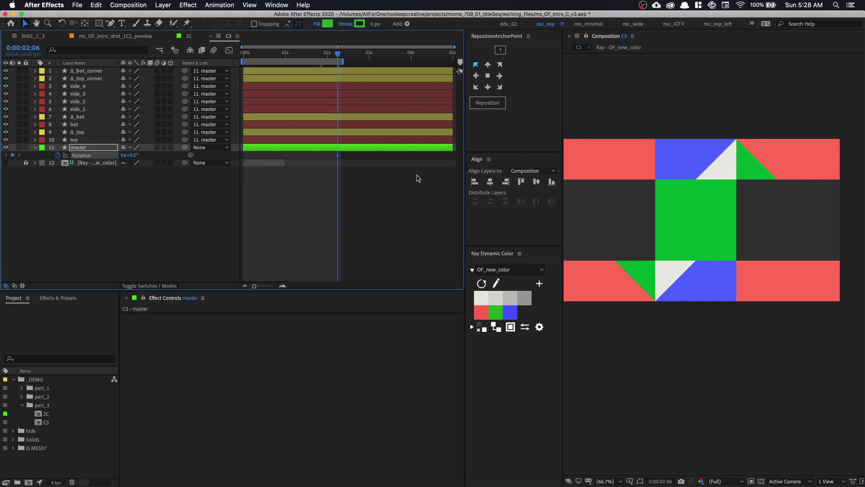
pyautogui.moveTo(338, 156); pyautogui.dragTo(319, 155)
pyautogui.moveTo(130, 155)
pyautogui.mouseDown()
pyautogui.moveTo(122, 155)
pyautogui.moveTo(132, 159)
pyautogui.mouseUp()
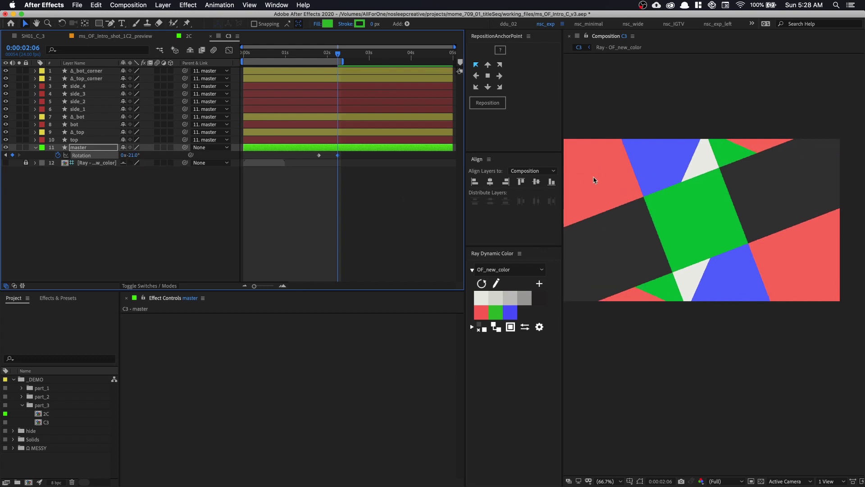
# - Reveal the Rotation property of the top layer and of layers side_1 through side_4
pyautogui.click(68, 139)
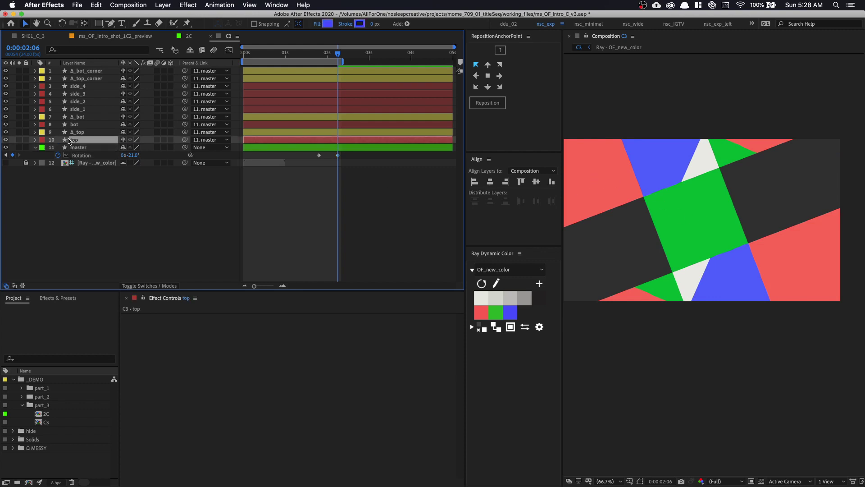
pyautogui.press('r')
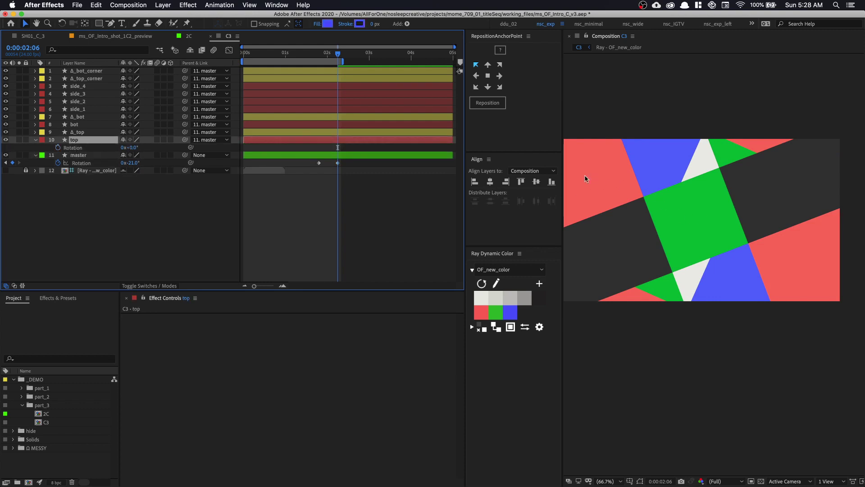
pyautogui.click(74, 109)
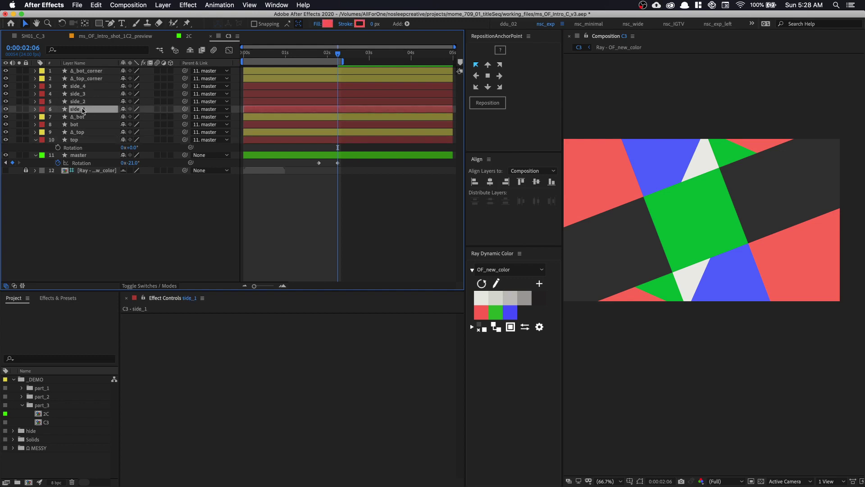
pyautogui.keyDown('shift'); pyautogui.click(88, 87); pyautogui.keyUp('shift')
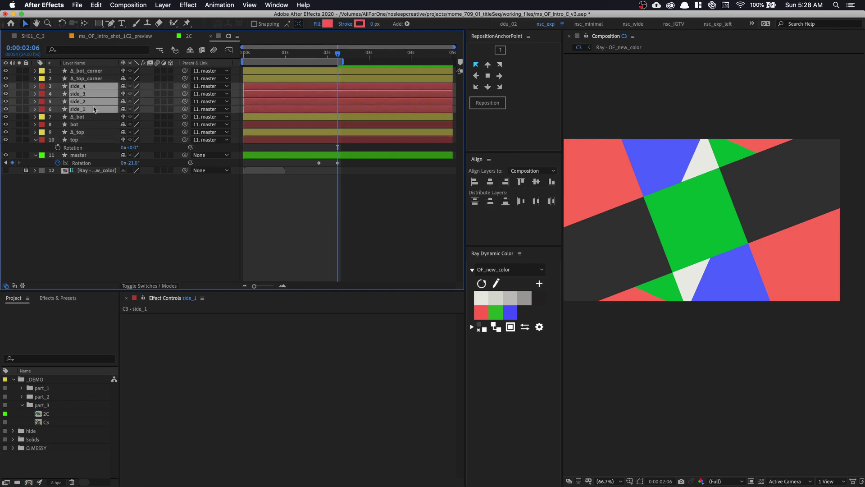
pyautogui.press('r')
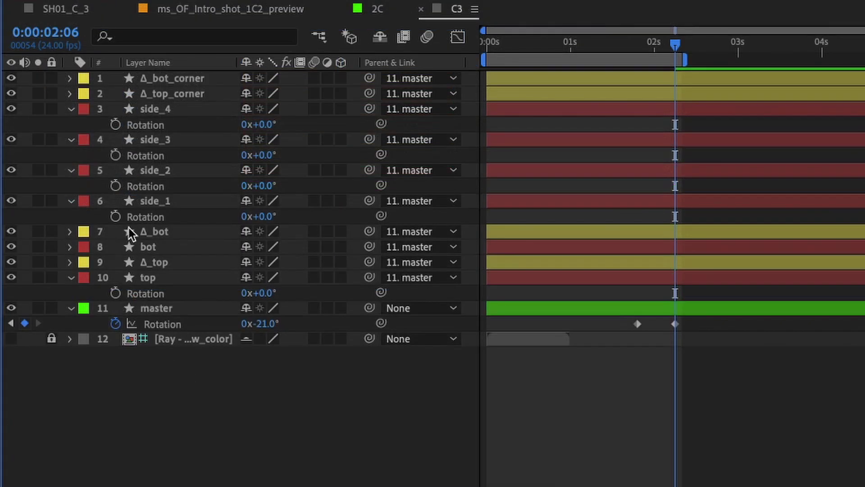
# - Add the expression value-parent.transform.rotation to side_1's Rotation and preview the animation up to 0:00:02:07
pyautogui.keyDown('alt'); pyautogui.click(57, 140); pyautogui.keyUp('alt')
pyautogui.write('value-')
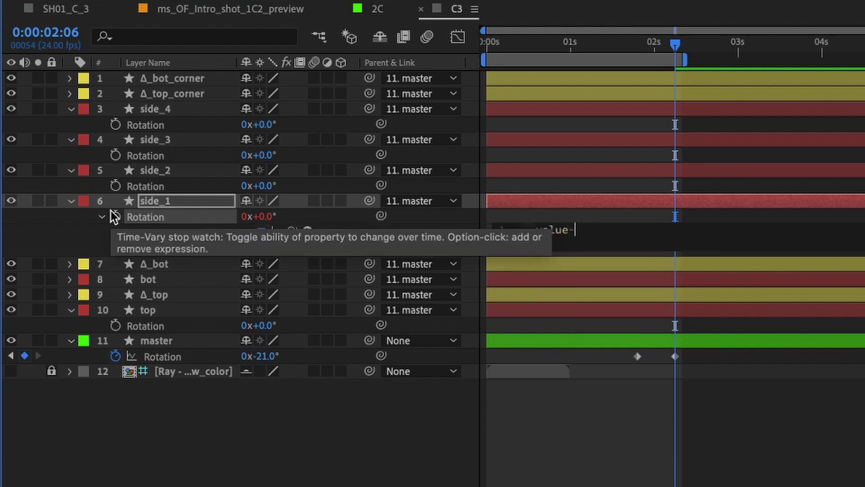
pyautogui.write('parebt.tr')
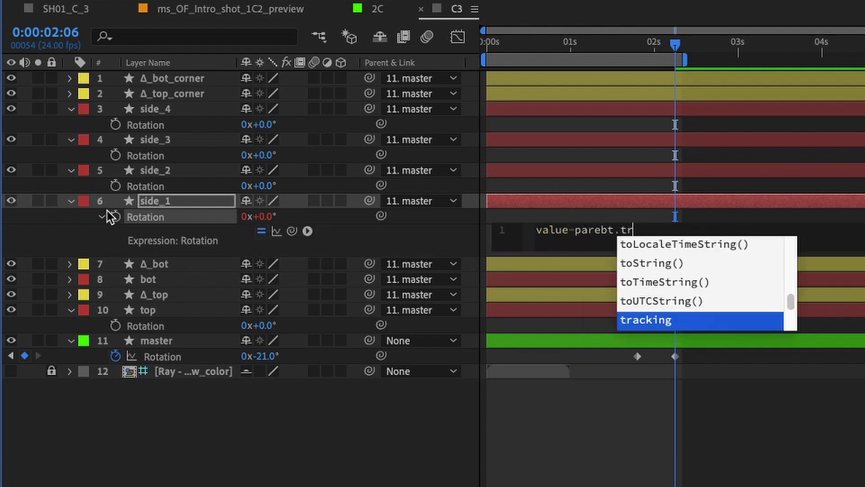
pyautogui.press('BackSpace')
pyautogui.press('BackSpace')
pyautogui.press('BackSpace')
pyautogui.press('BackSpace')
pyautogui.press('BackSpace')
pyautogui.write('nt.')
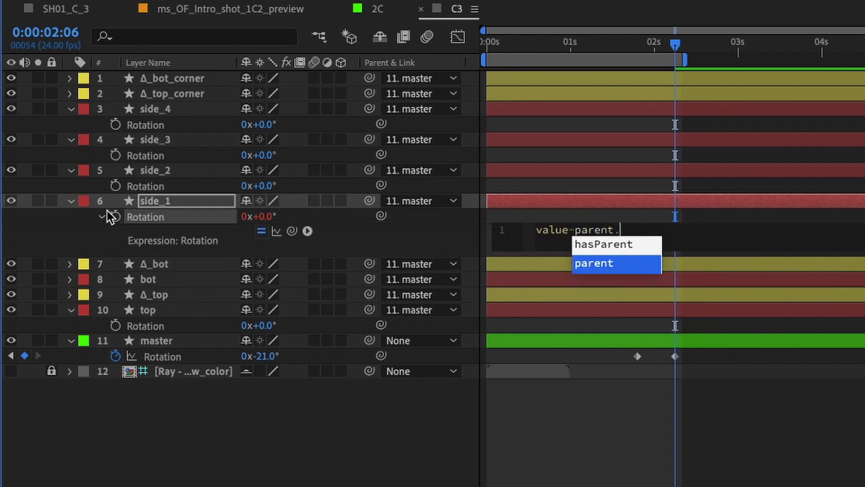
pyautogui.write('transform.')
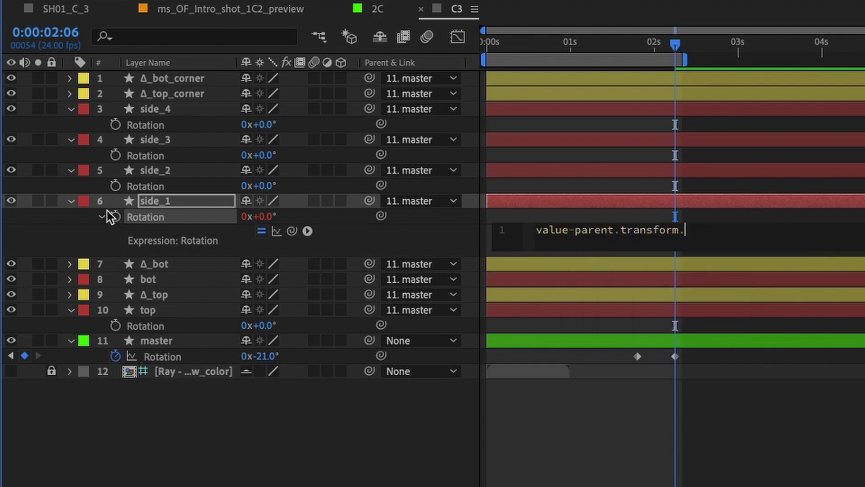
pyautogui.write('rotatio')
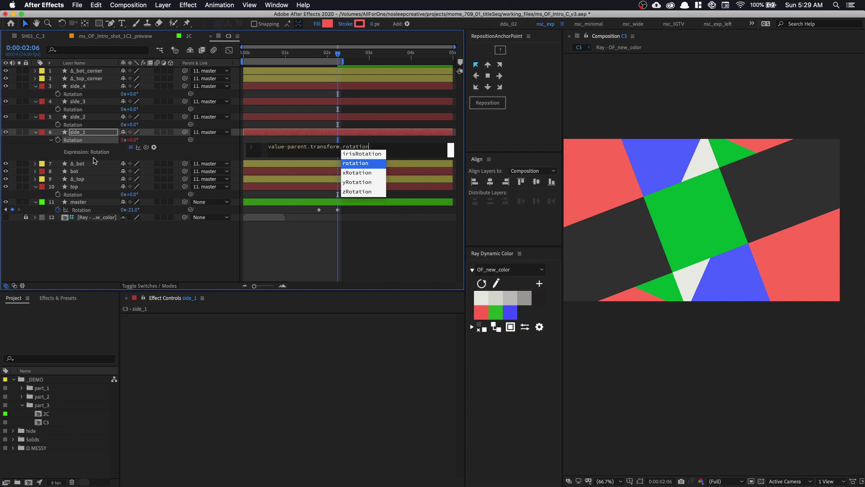
pyautogui.write('n')
pyautogui.click(323, 243)
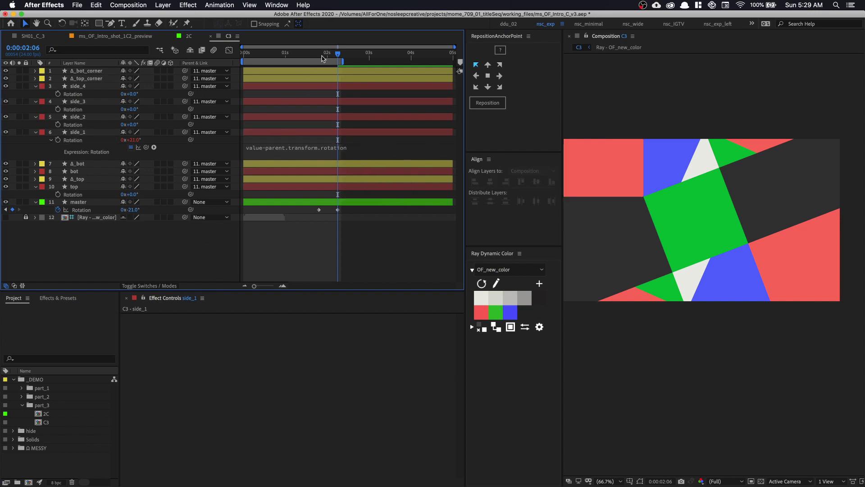
pyautogui.press('space')
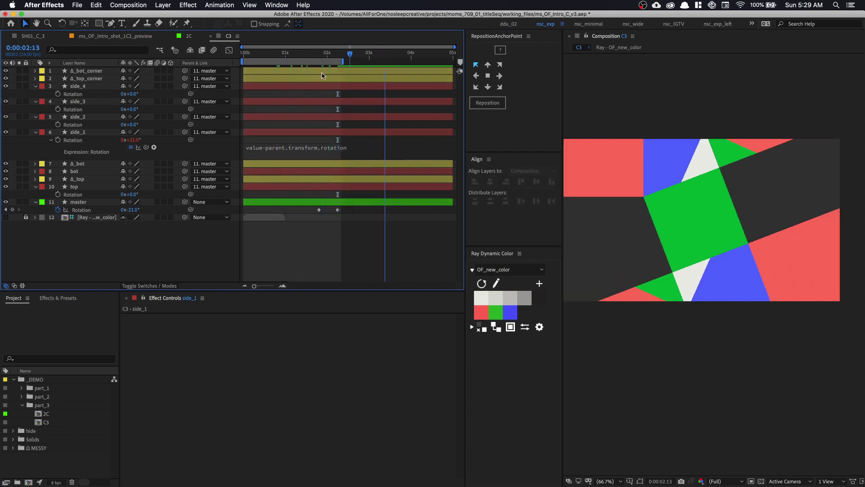
pyautogui.press('space')
# - Copy the Rotation property with its expression from side_1 and paste it onto side_2, side_3 and side_4
pyautogui.click(73, 140)
pyautogui.click(83, 132)
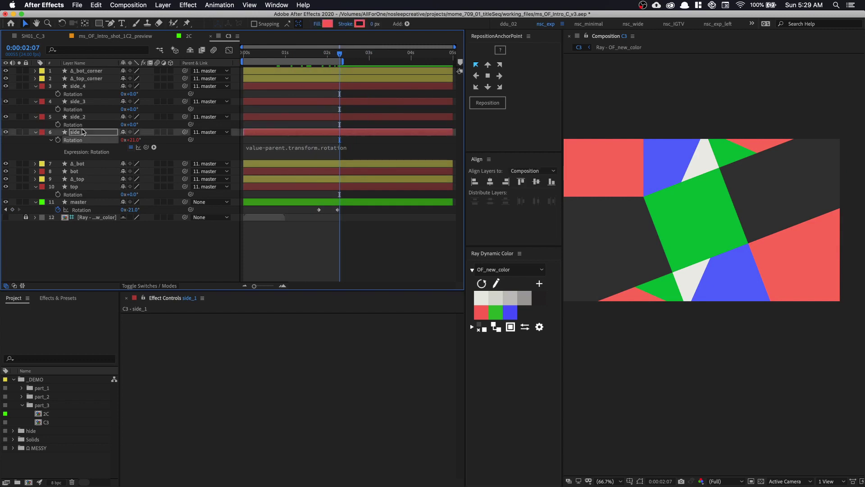
pyautogui.hotkey('ctrl', 'c')
pyautogui.click(85, 124)
pyautogui.hotkey('ctrl', 'v')
pyautogui.click(90, 109)
pyautogui.hotkey('ctrl', 'v')
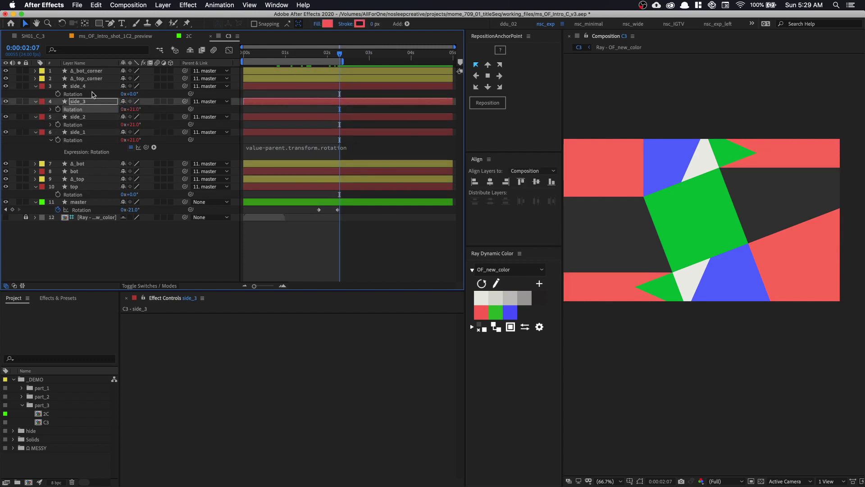
pyautogui.click(93, 95)
pyautogui.hotkey('ctrl', 'v')
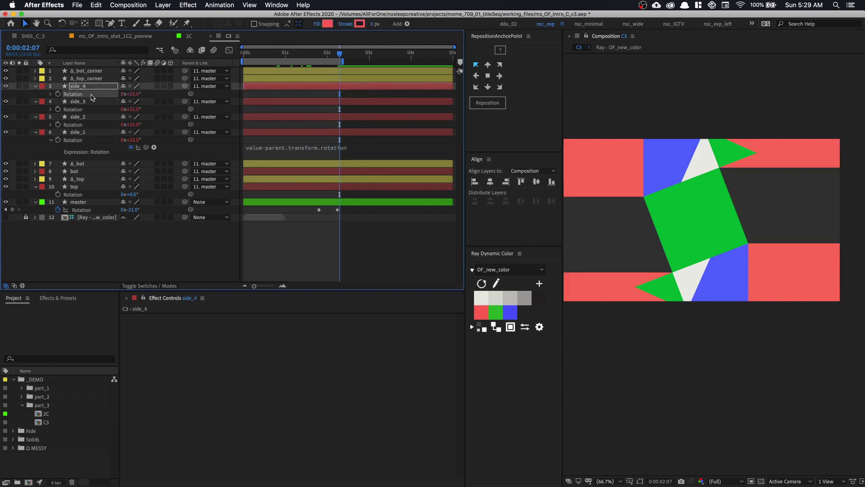
# - Move the four side layers below the master layer in the layer stack
pyautogui.keyDown('shift'); pyautogui.click(84, 132); pyautogui.keyUp('shift')
pyautogui.moveTo(90, 87); pyautogui.dragTo(100, 214)
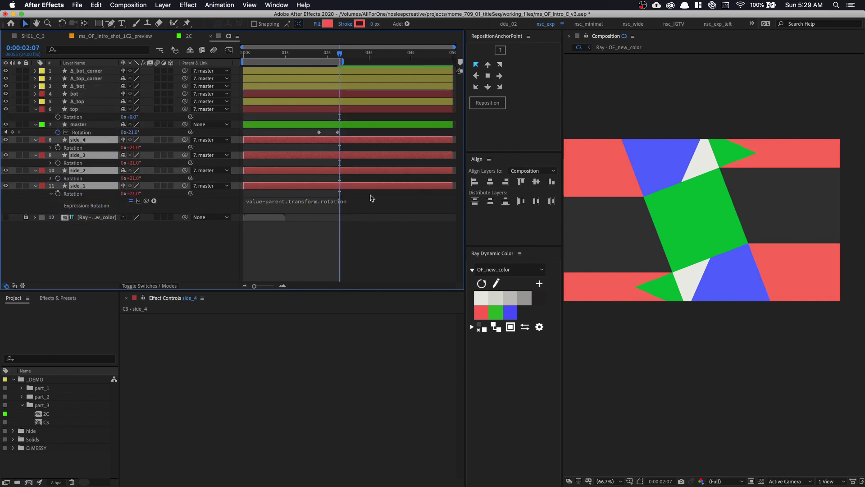
pyautogui.moveTo(718, 187)
pyautogui.mouseDown()
pyautogui.moveTo(689, 190)
pyautogui.moveTo(708, 186)
pyautogui.mouseUp()
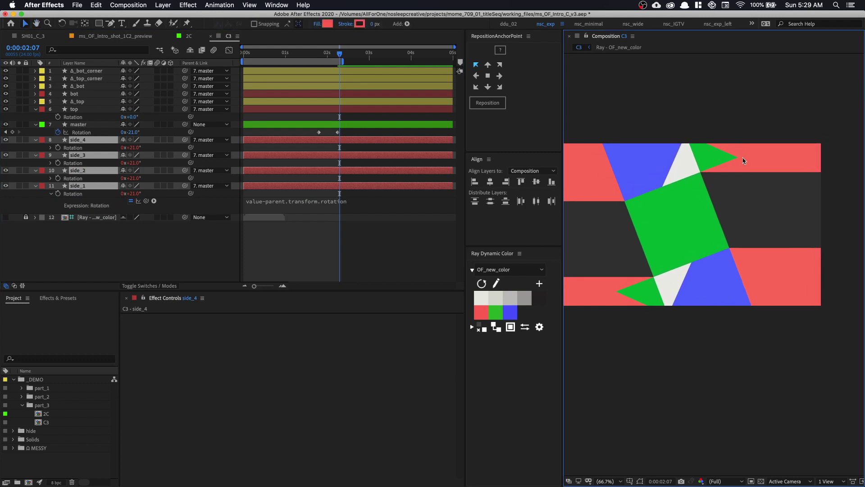
# - Solo the four side layers together with master, top and bot, and clear the selection
pyautogui.click(19, 140)
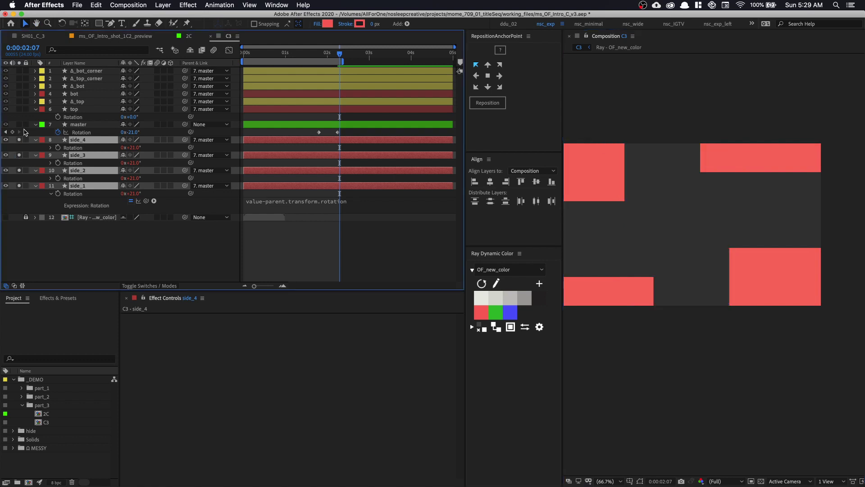
pyautogui.click(19, 125)
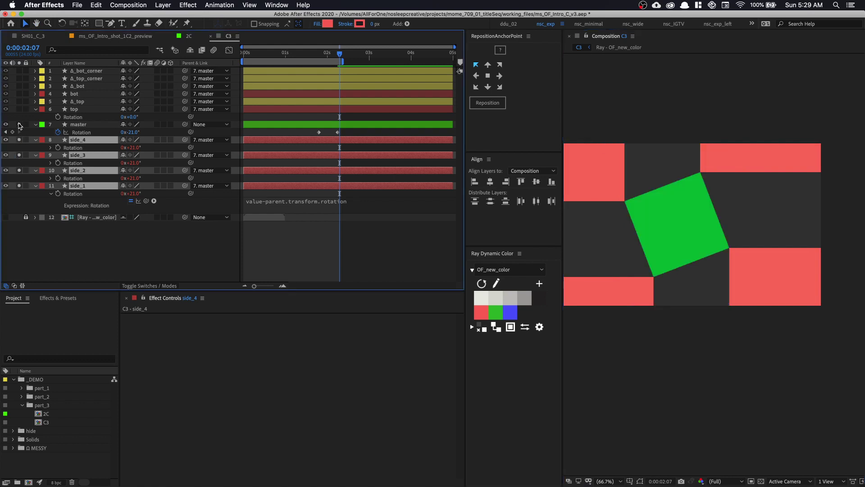
pyautogui.click(19, 109)
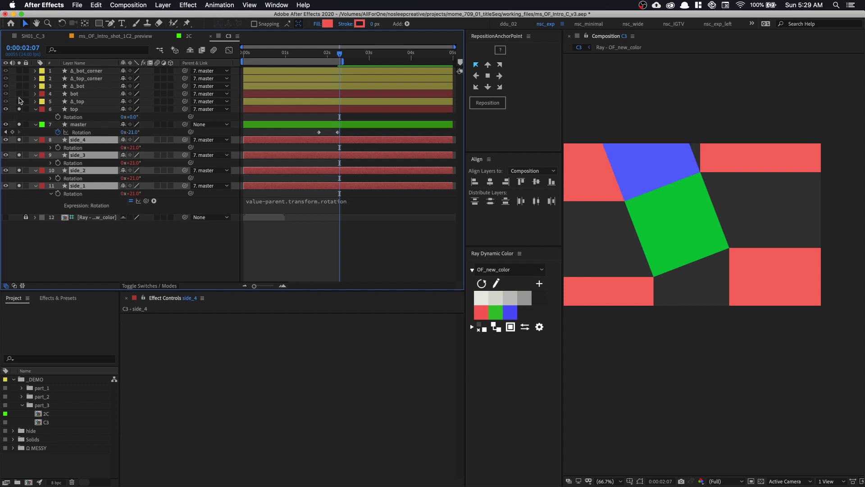
pyautogui.click(19, 93)
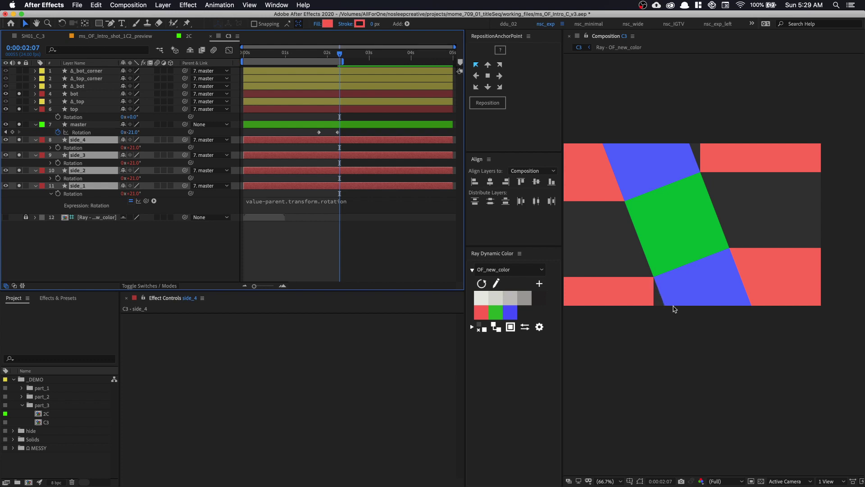
pyautogui.click(119, 249)
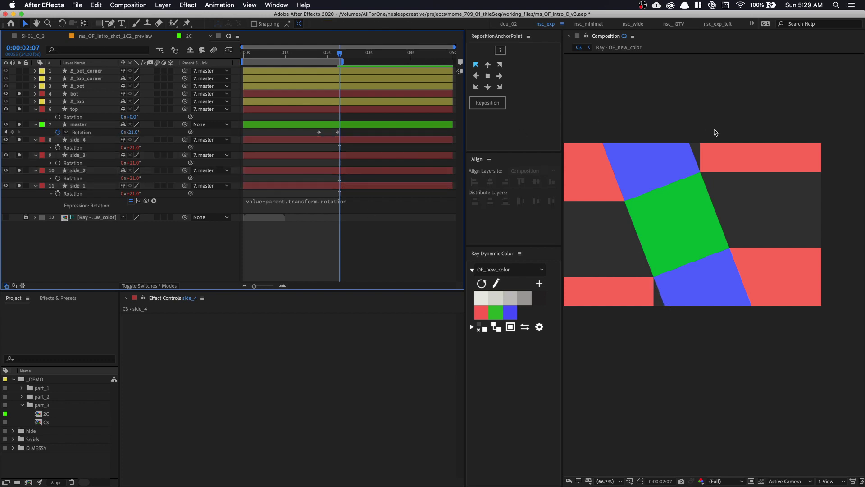
# - Find the Motion Tile effect and apply it to the side_2 layer
pyautogui.click(725, 147)
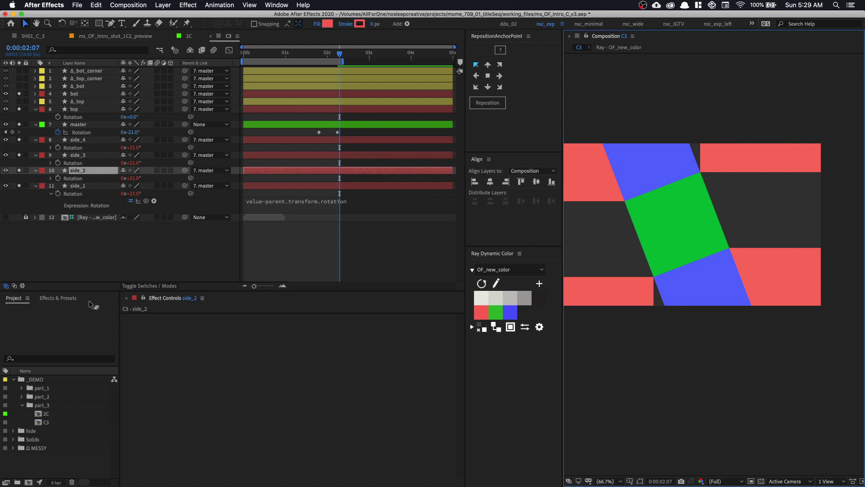
pyautogui.click(72, 299)
pyautogui.click(69, 311)
pyautogui.write('motion ti')
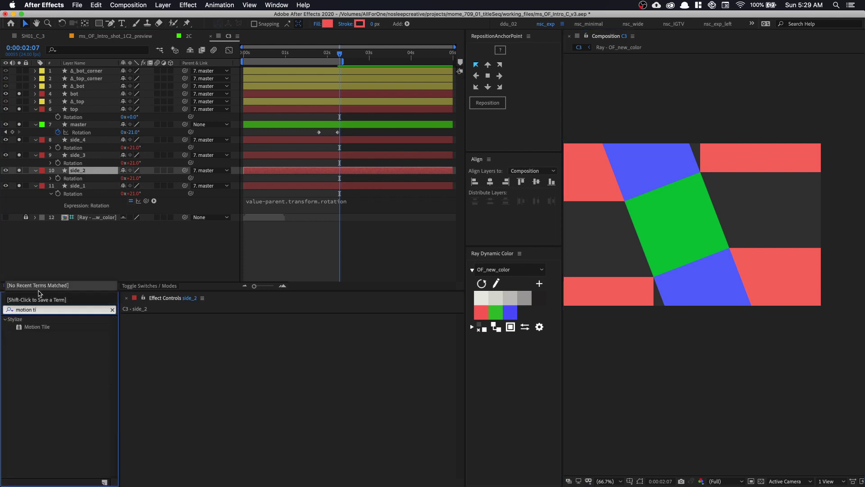
pyautogui.doubleClick(36, 326)
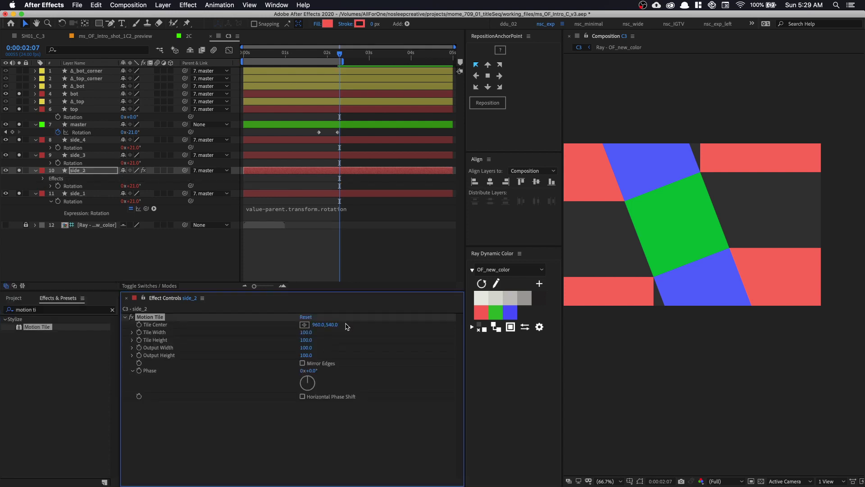
# - Set side_2's Motion Tile Center to 600 horizontally and turn on Mirror Edges
pyautogui.moveTo(318, 324); pyautogui.dragTo(286, 326)
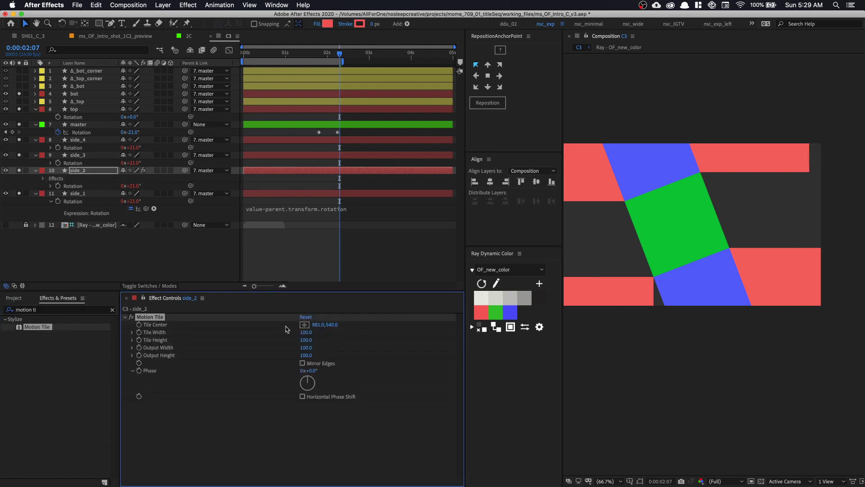
pyautogui.click(317, 324)
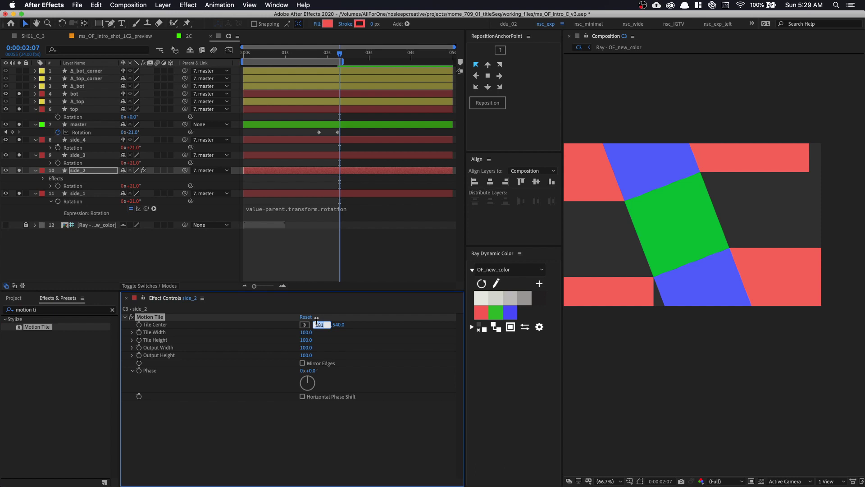
pyautogui.write('540.0')
pyautogui.press('Return')
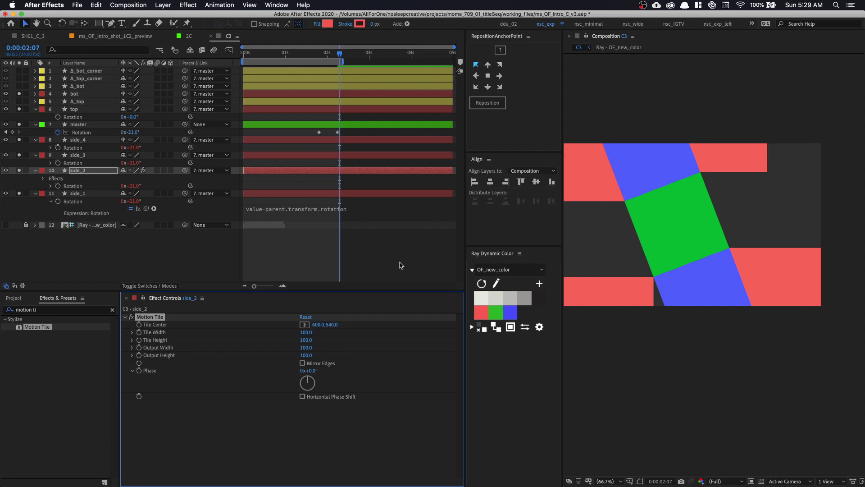
pyautogui.click(303, 363)
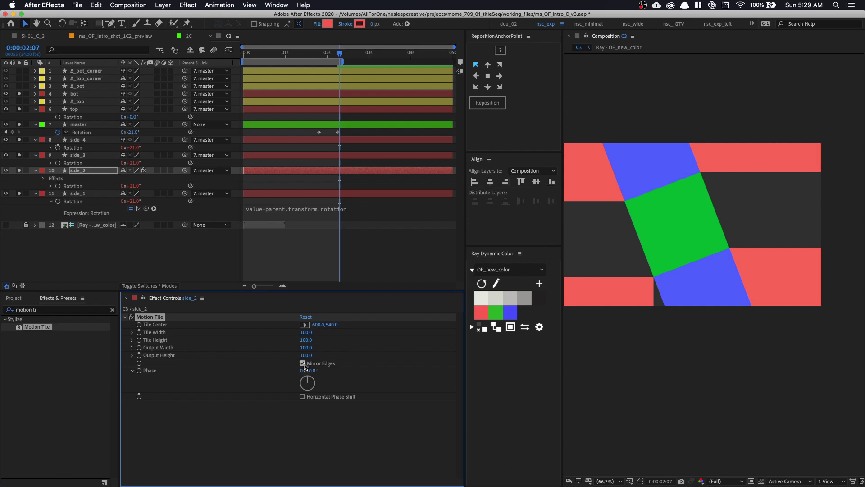
# - Paste the Motion Tile effect onto side_3 and set its Tile Center to 1200 horizontally
pyautogui.click(94, 155)
pyautogui.press('cmd+v')
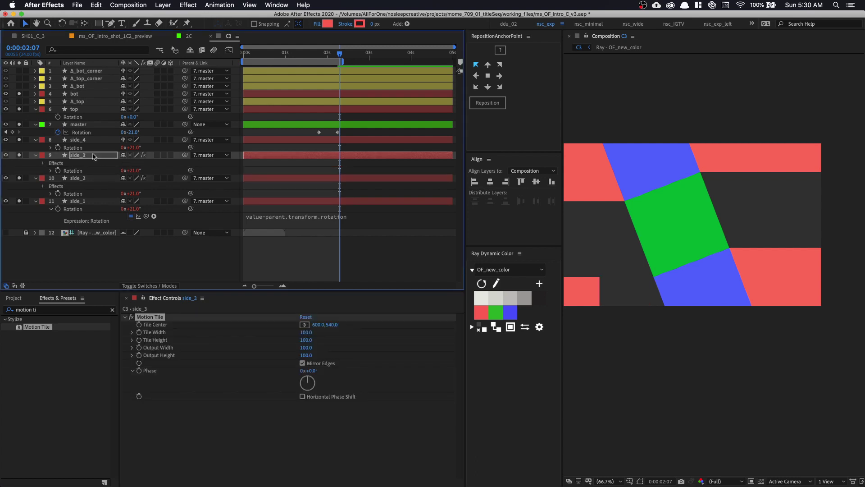
pyautogui.click(317, 325)
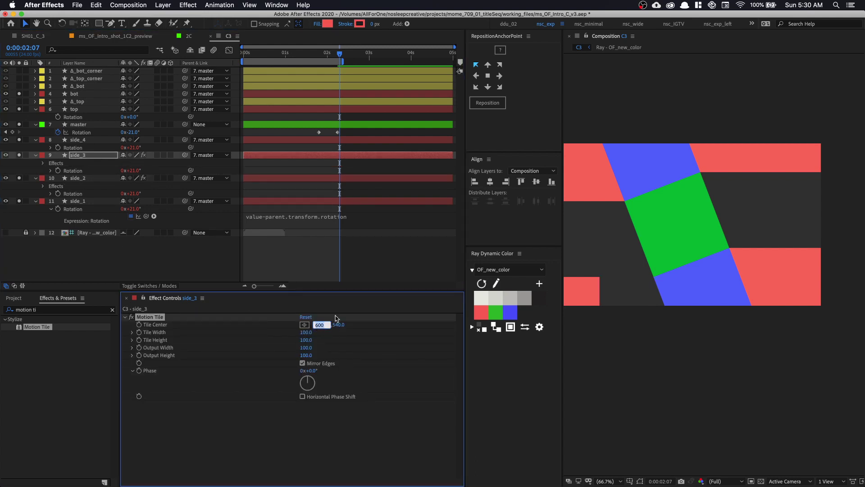
pyautogui.press('Return')
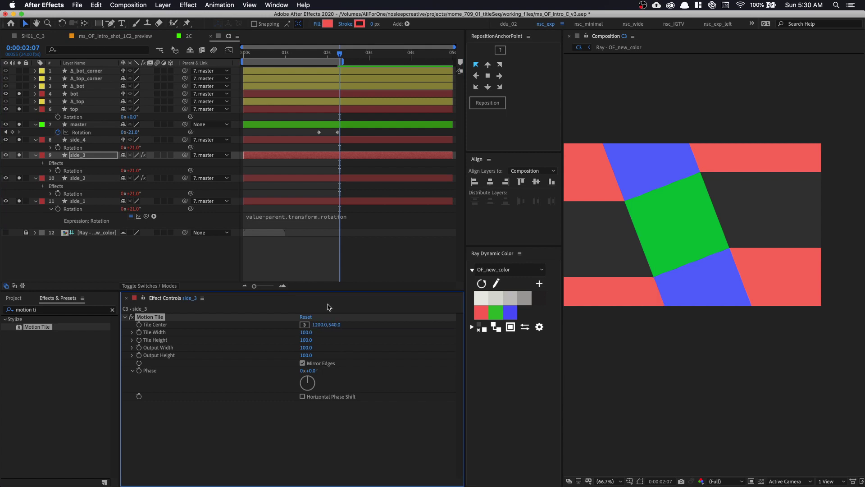
# - Solo the Δ_top_corner and Δ_bot_corner layers
pyautogui.click(19, 102)
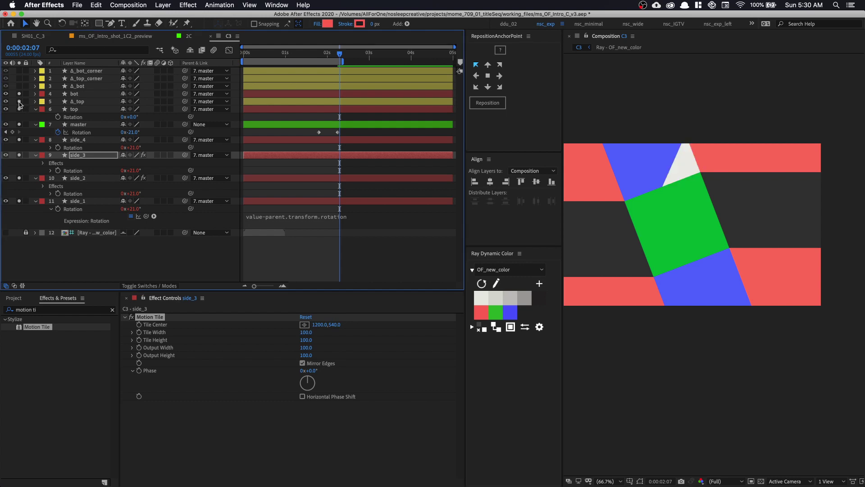
pyautogui.click(19, 102)
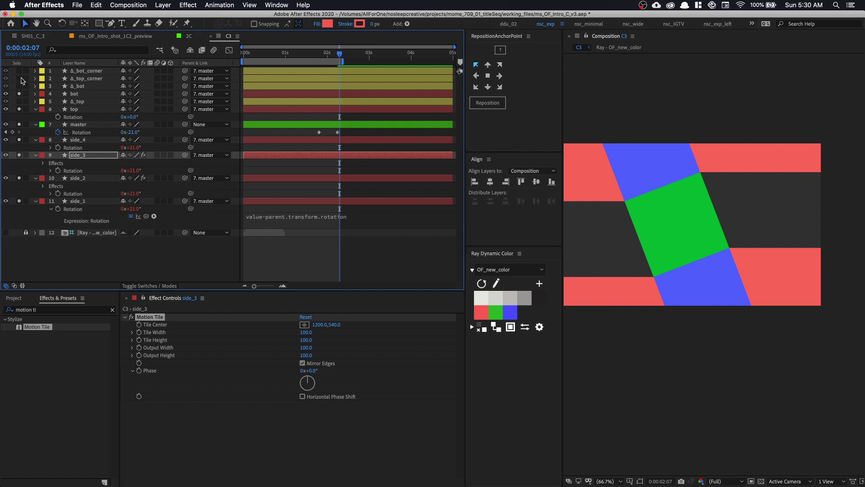
pyautogui.moveTo(21, 78); pyautogui.dragTo(20, 71)
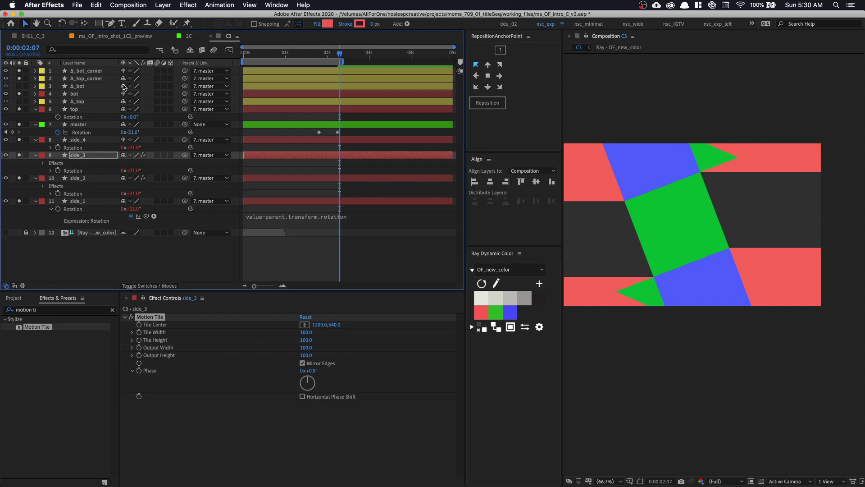
# - Add a Repeater to the contents of the Δ_top_corner layer and set it to 2 copies
pyautogui.click(88, 78)
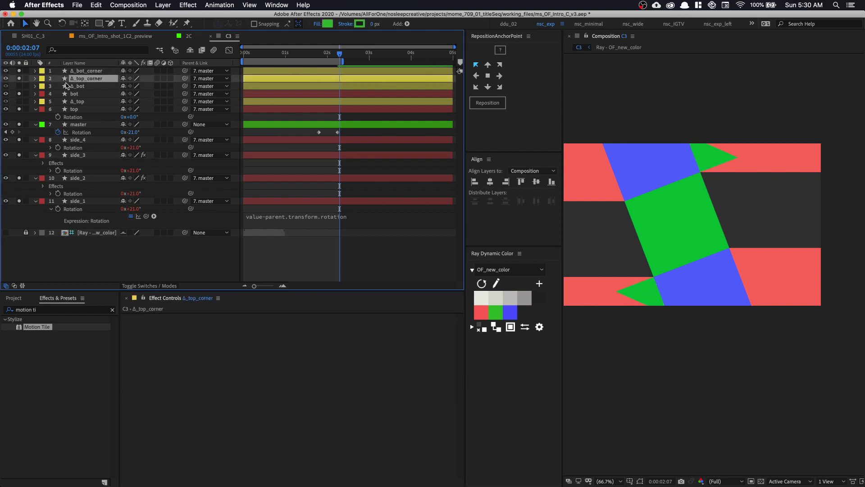
pyautogui.click(35, 79)
pyautogui.click(175, 87)
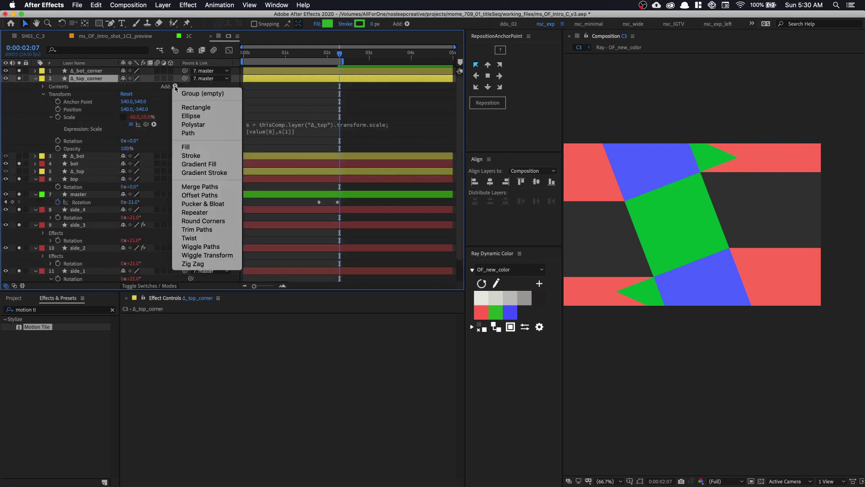
pyautogui.click(225, 212)
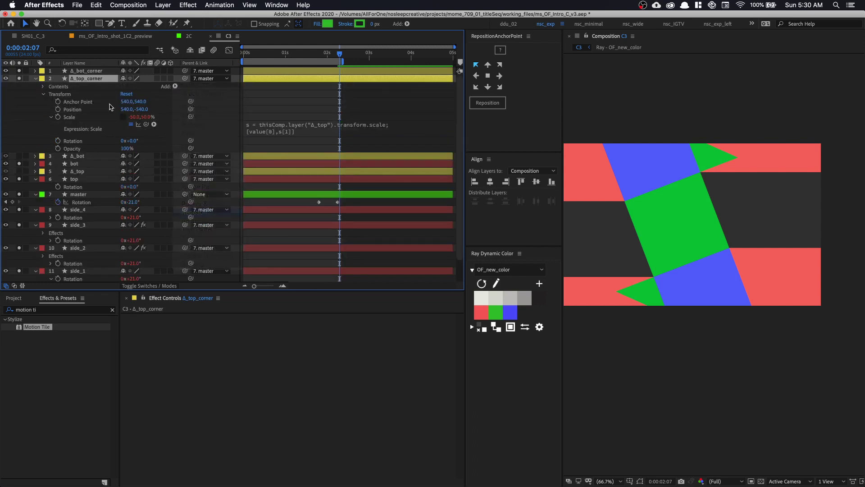
pyautogui.click(51, 102)
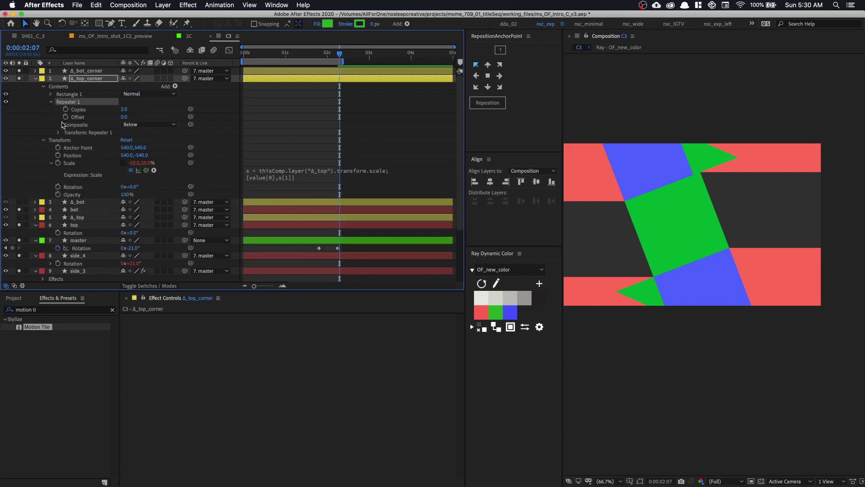
pyautogui.click(124, 109)
pyautogui.write('2')
pyautogui.press('Return')
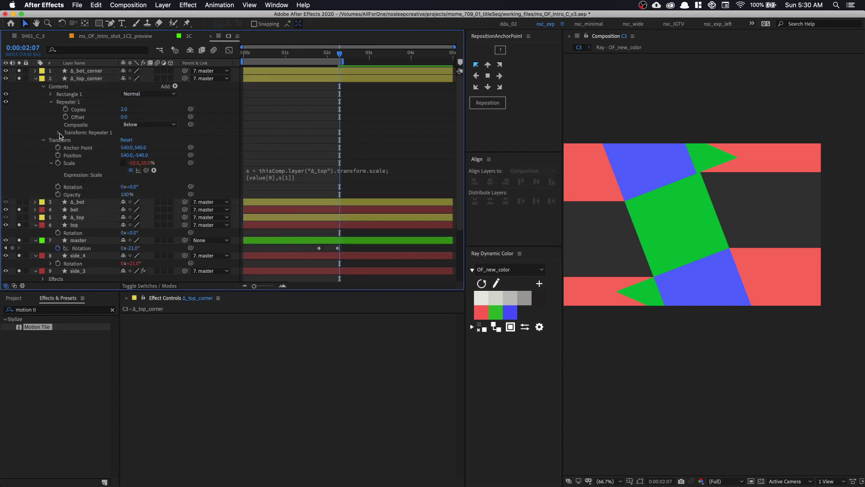
# - Set the scale in the Δ_top_corner Repeater's transform to 200%
pyautogui.click(59, 133)
pyautogui.click(137, 156)
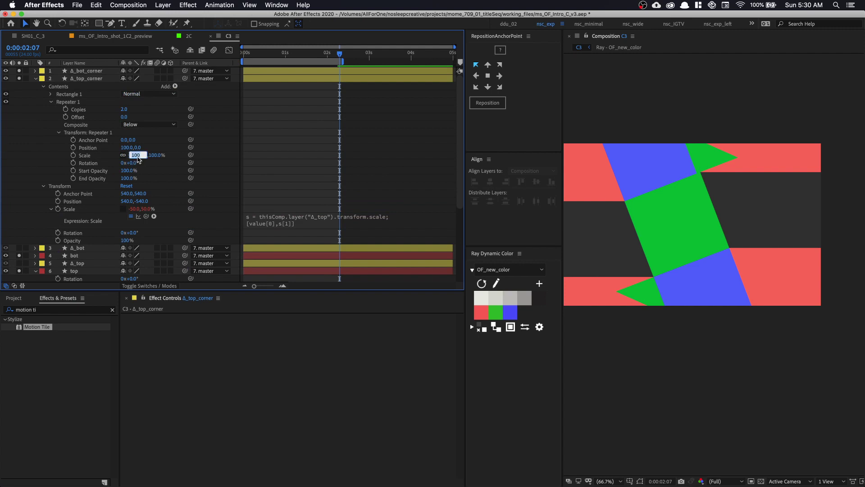
pyautogui.write('200')
pyautogui.press('Return')
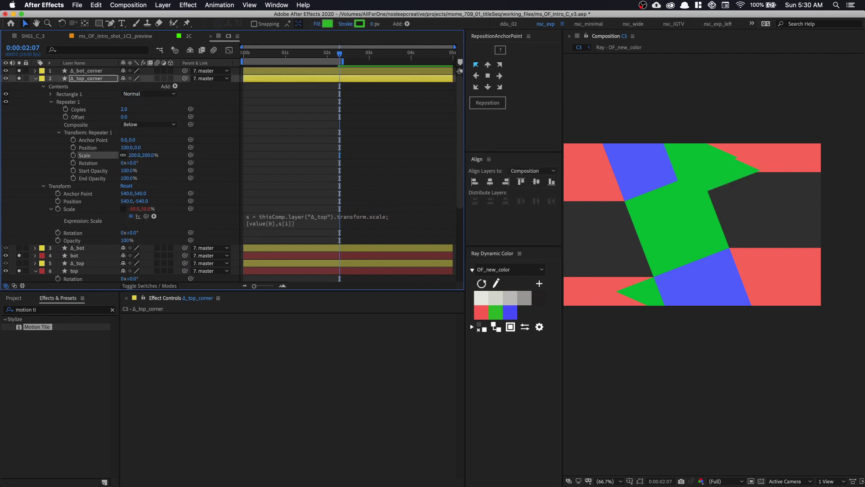
# - Try shifting the Repeater copy horizontally to 141 and then 4, with a vertical offset of -63
pyautogui.moveTo(133, 150); pyautogui.dragTo(151, 150)
pyautogui.click(760, 165)
pyautogui.click(714, 199)
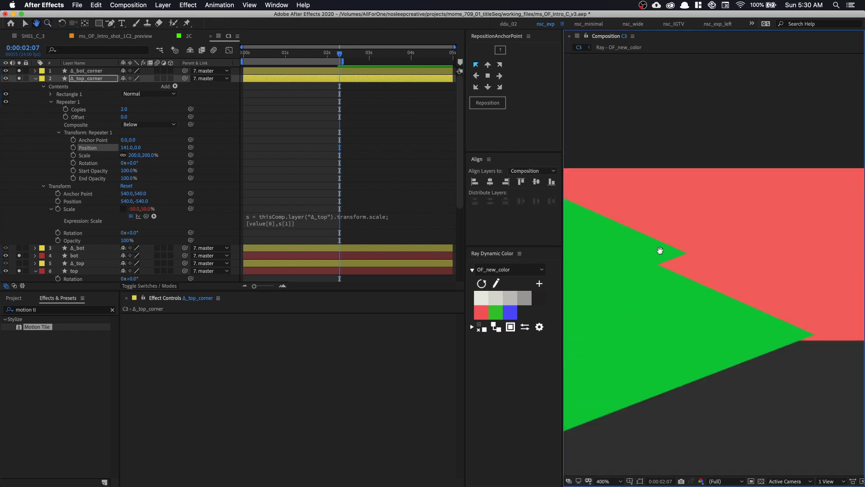
pyautogui.click(658, 249)
pyautogui.moveTo(126, 150); pyautogui.dragTo(66, 151)
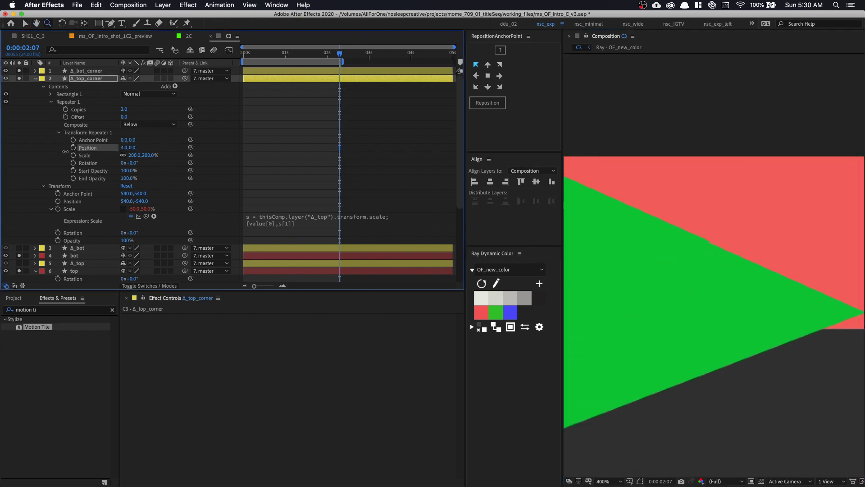
pyautogui.moveTo(134, 147); pyautogui.dragTo(125, 152)
# - Try offsetting the Repeater's transform position to -239, 279 to line up the triangle edges
pyautogui.click(124, 148)
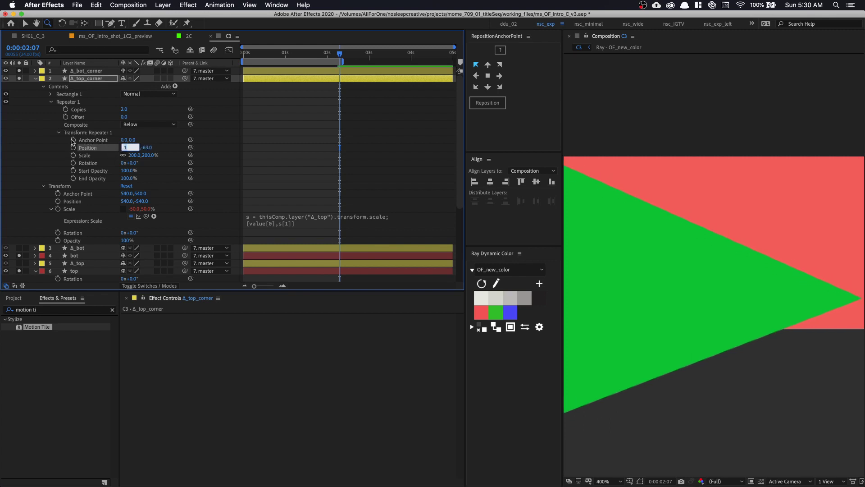
pyautogui.write('0,2.0')
pyautogui.press('Tab')
pyautogui.write('300')
pyautogui.press('Return')
pyautogui.moveTo(306, 165); pyautogui.dragTo(31, 151)
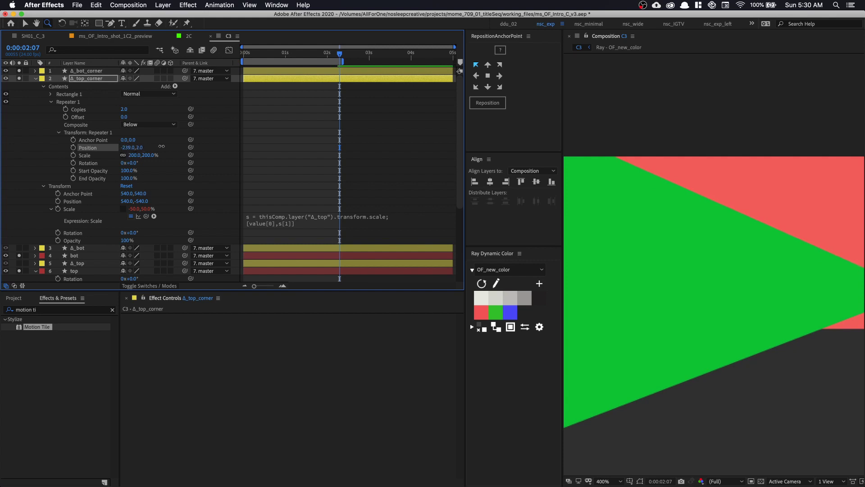
pyautogui.moveTo(140, 147); pyautogui.dragTo(262, 154)
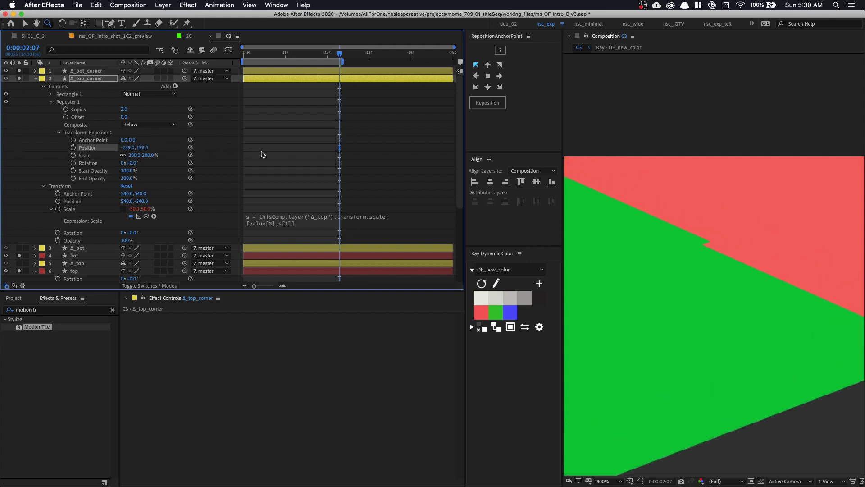
pyautogui.moveTo(732, 278); pyautogui.dragTo(599, 205)
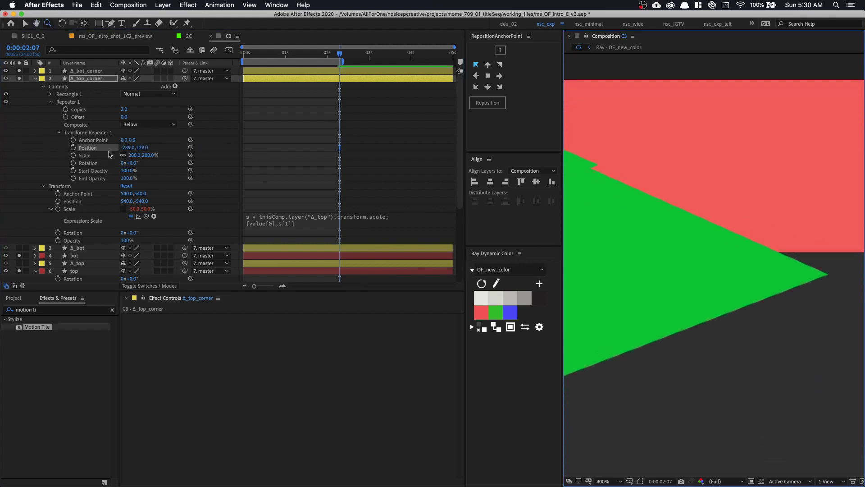
# - Set the Repeater's transform position to -437, 437 and its scale to 182% on Δ_top_corner
pyautogui.moveTo(130, 150); pyautogui.dragTo(40, 150)
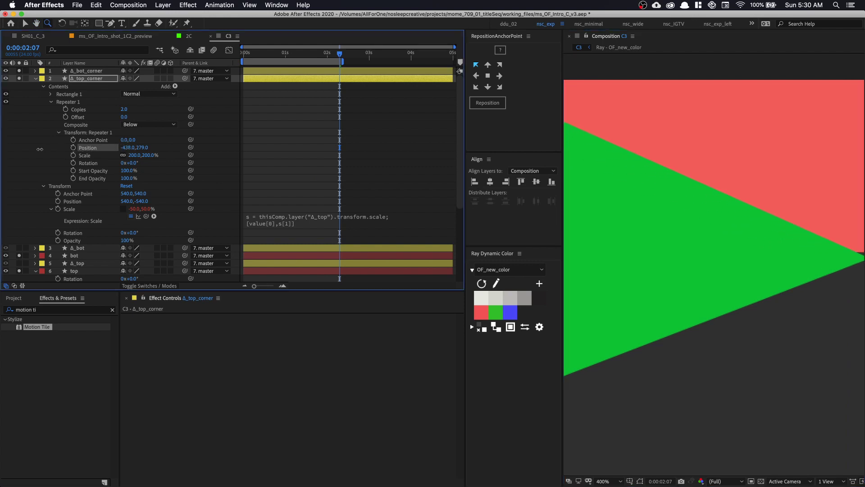
pyautogui.keyDown('alt'); pyautogui.click(579, 176); pyautogui.keyUp('alt')
pyautogui.moveTo(691, 226); pyautogui.dragTo(733, 191)
pyautogui.press('z')
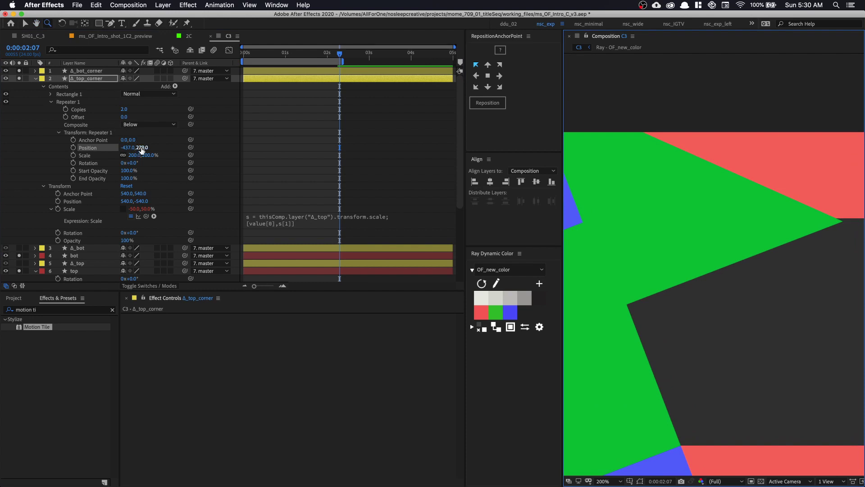
pyautogui.moveTo(142, 147); pyautogui.dragTo(214, 147)
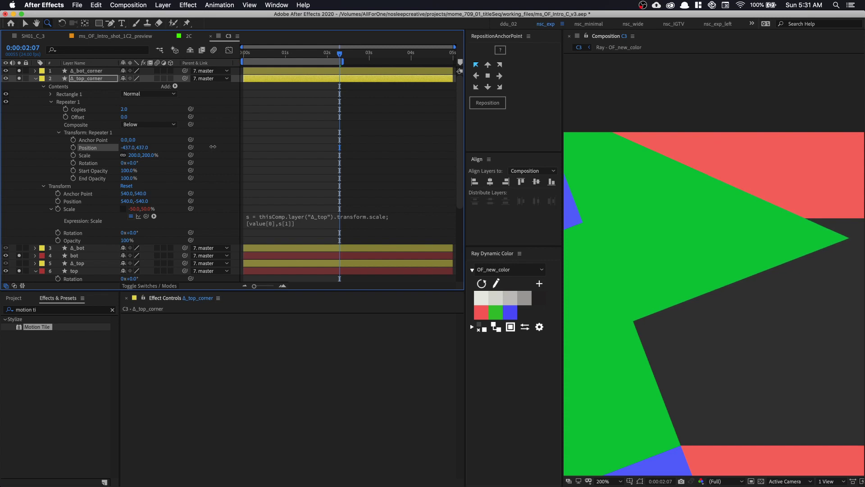
pyautogui.moveTo(135, 155); pyautogui.dragTo(184, 195)
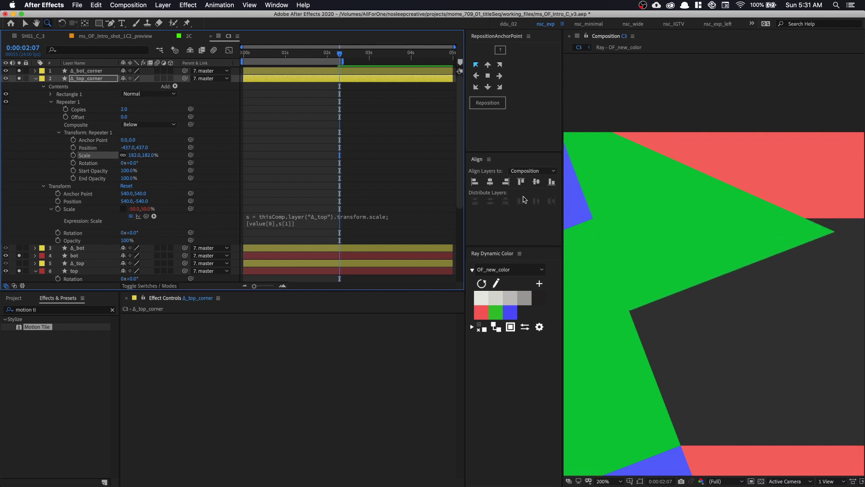
pyautogui.hotkey('shift', '/')
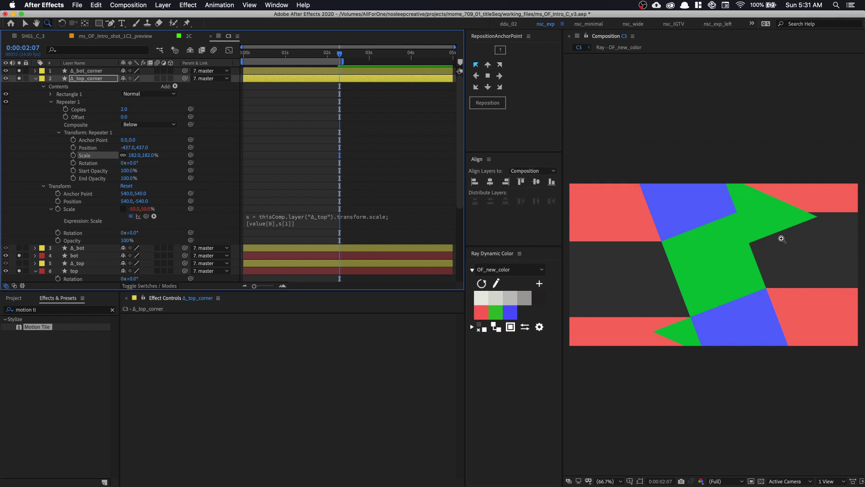
# - Find the Set Matte effect and apply it to the Δ_top_corner layer
pyautogui.click(58, 207)
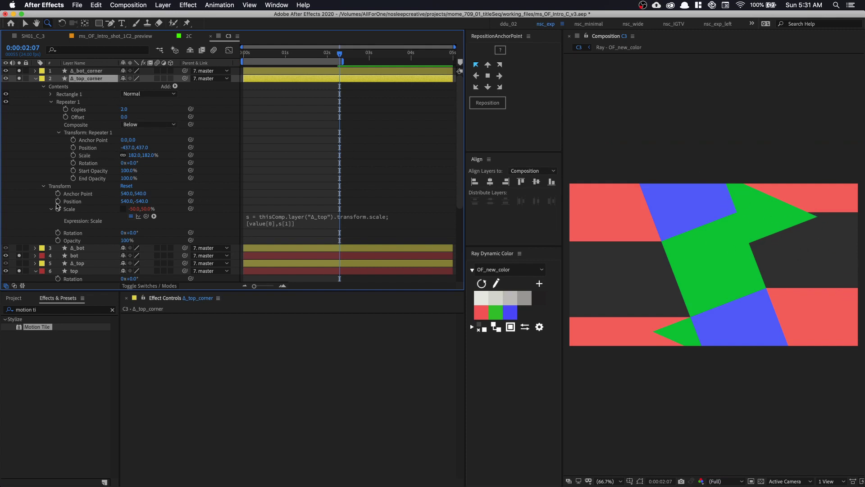
pyautogui.click(43, 311)
pyautogui.write('set')
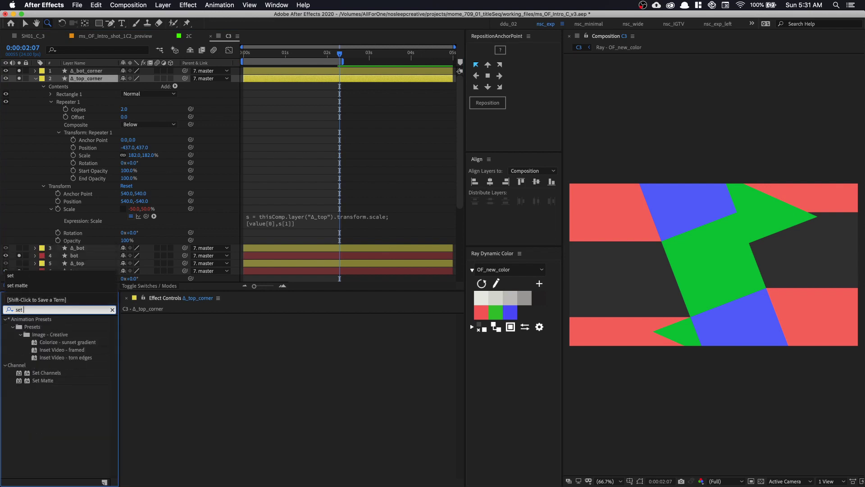
pyautogui.doubleClick(40, 381)
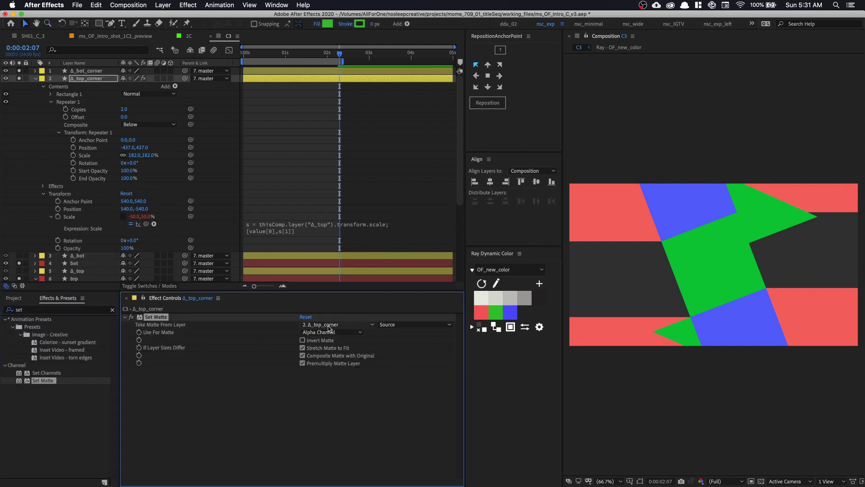
# - Make Set Matte on Δ_top_corner take its matte from side_2, using Effects & Masks
pyautogui.click(338, 325)
pyautogui.click(343, 424)
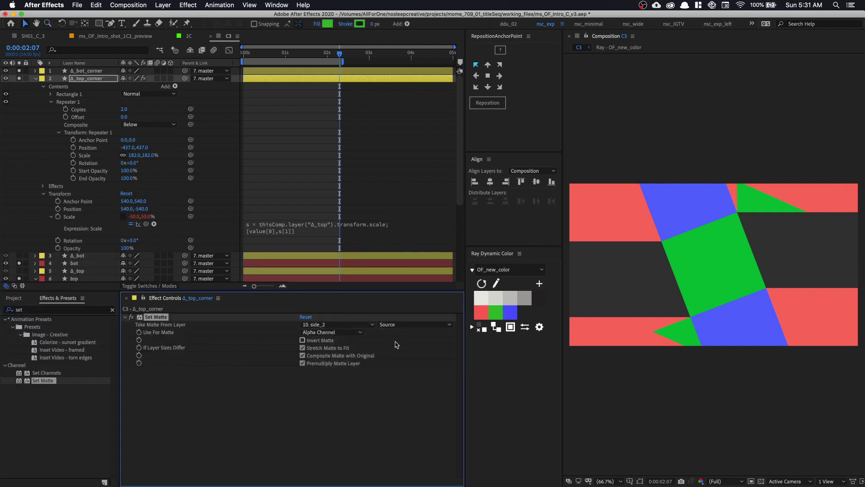
pyautogui.click(400, 325)
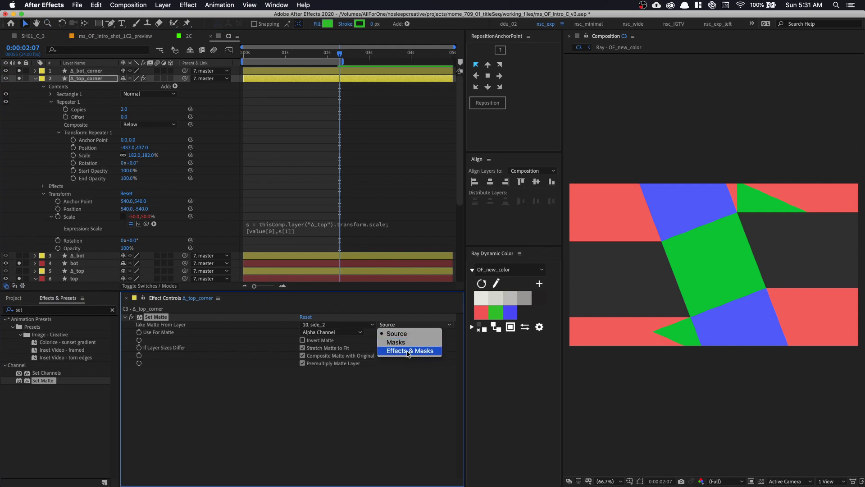
pyautogui.click(422, 355)
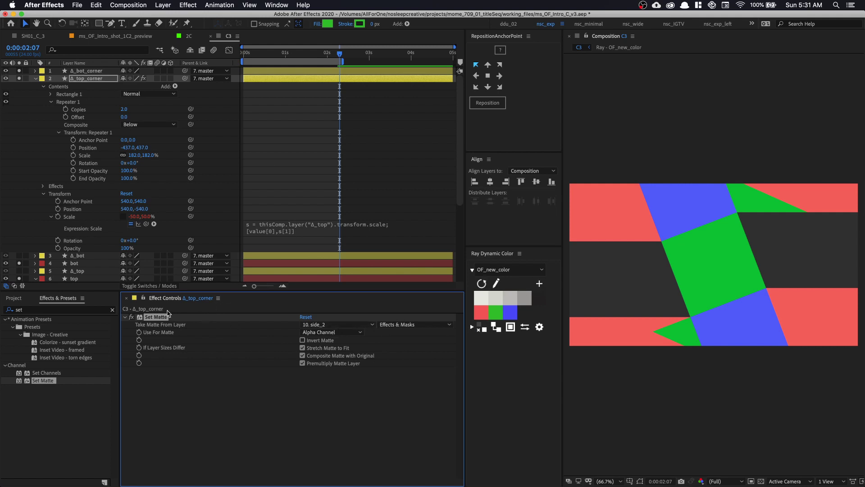
# - Copy the Set Matte effect to Δ_bot_corner and change its matte layer to side_3
pyautogui.click(83, 72)
pyautogui.press('super+v')
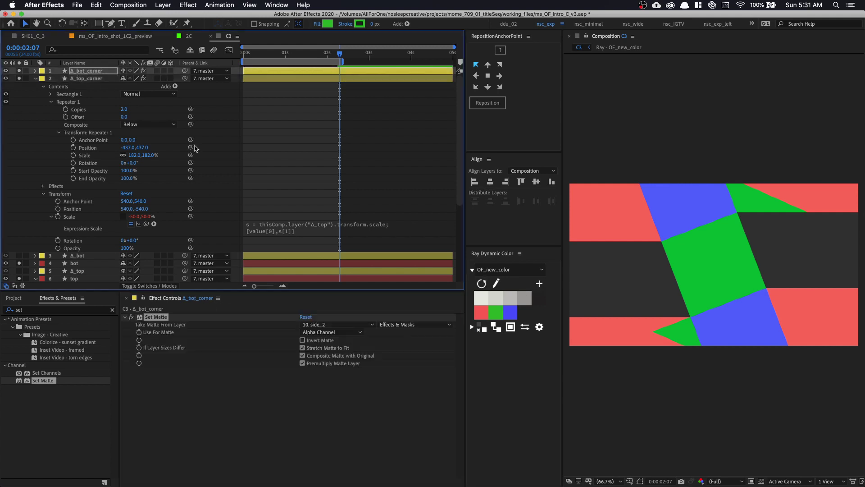
pyautogui.click(336, 324)
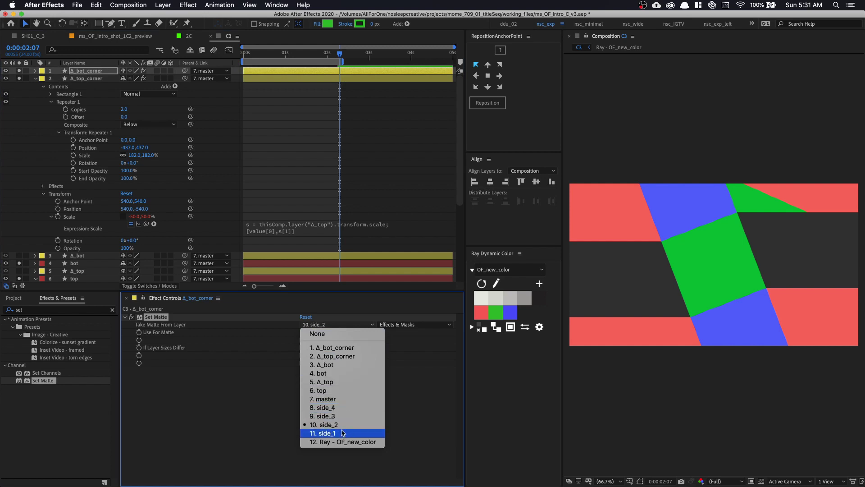
pyautogui.click(343, 416)
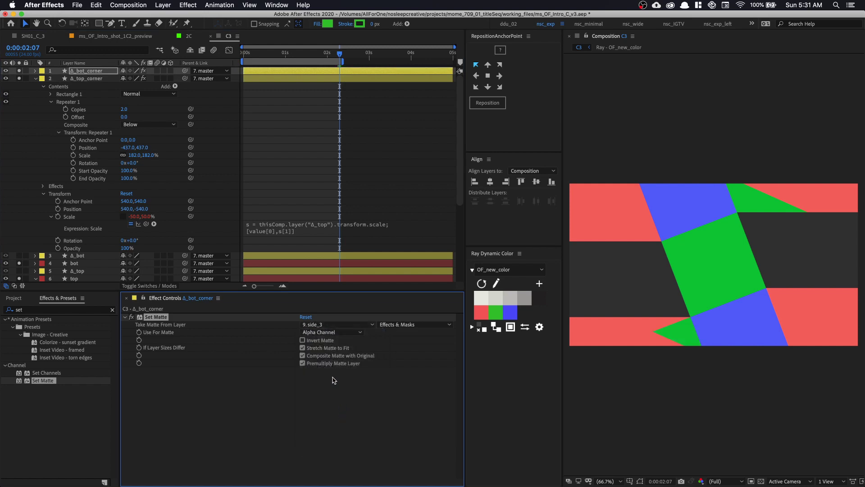
# - Copy Repeater 1 from Δ_top_corner onto the Δ_bot_corner layer
pyautogui.click(68, 103)
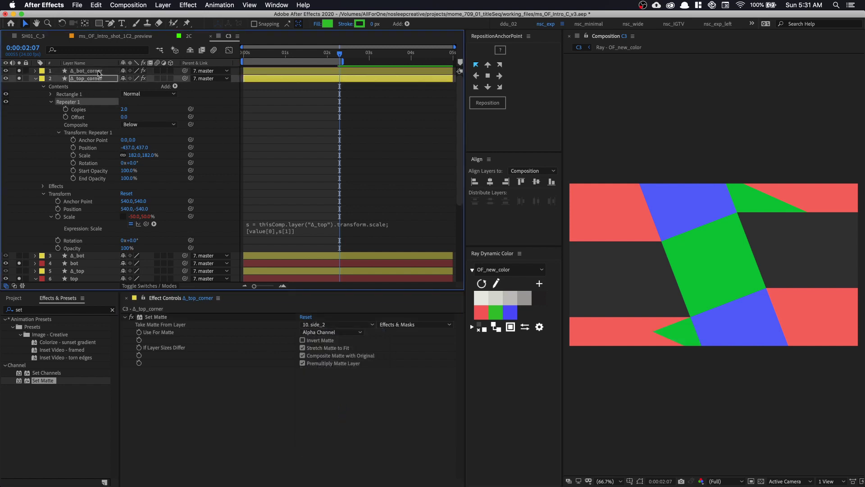
pyautogui.click(100, 73)
pyautogui.press('Return')
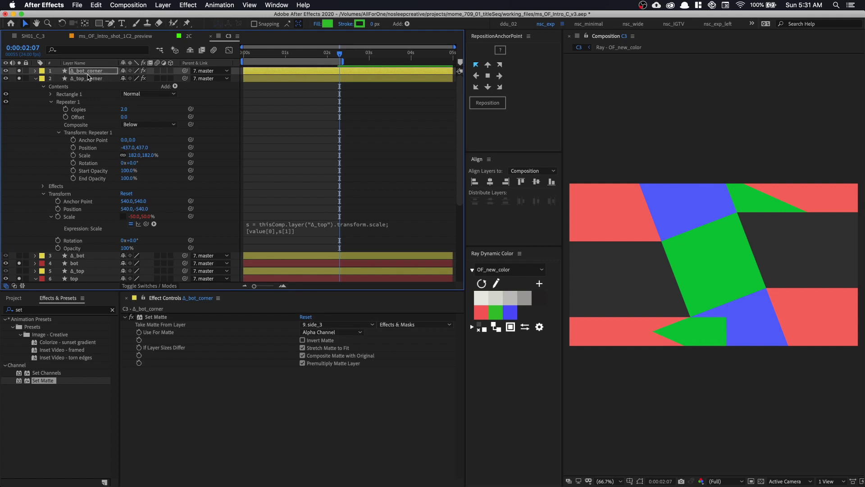
# - Collapse Δ_top_corner and reveal the Repeater 1 transform properties of the Δ_bot_corner layer
pyautogui.click(36, 78)
pyautogui.click(35, 71)
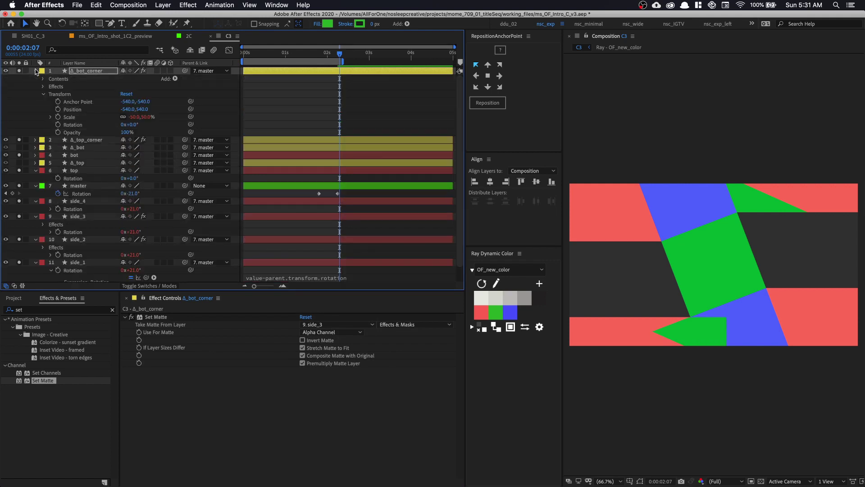
pyautogui.click(43, 94)
pyautogui.click(43, 79)
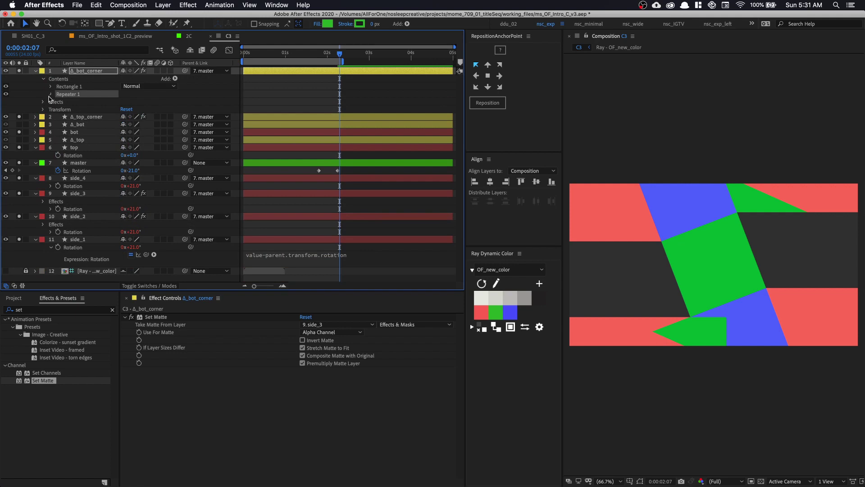
pyautogui.click(51, 94)
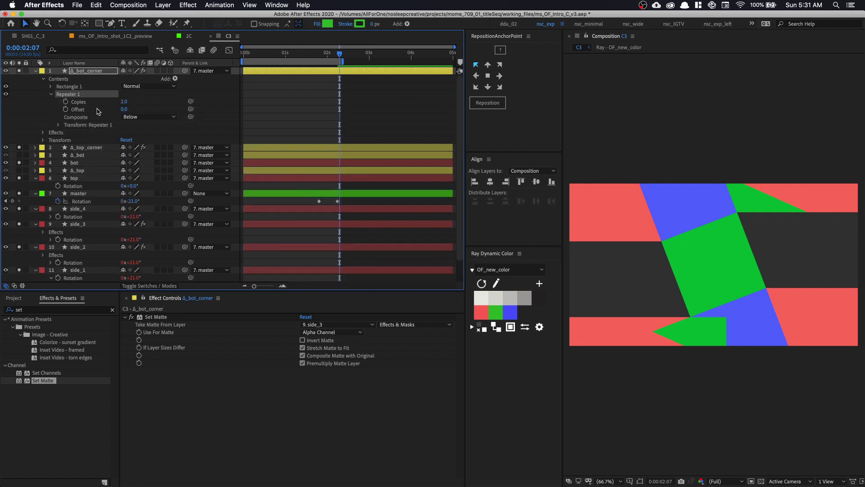
pyautogui.click(58, 125)
pyautogui.click(85, 139)
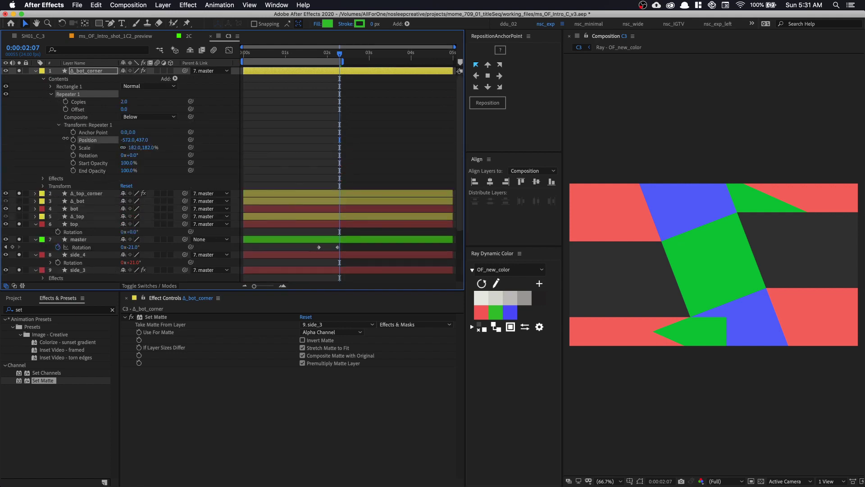
# - Zero the position of Repeater 1 on Δ_bot_corner to 0, 0
pyautogui.moveTo(128, 139); pyautogui.dragTo(50, 139)
pyautogui.click(124, 140)
pyautogui.write('0')
pyautogui.press('Tab')
pyautogui.write('0')
pyautogui.press('Return')
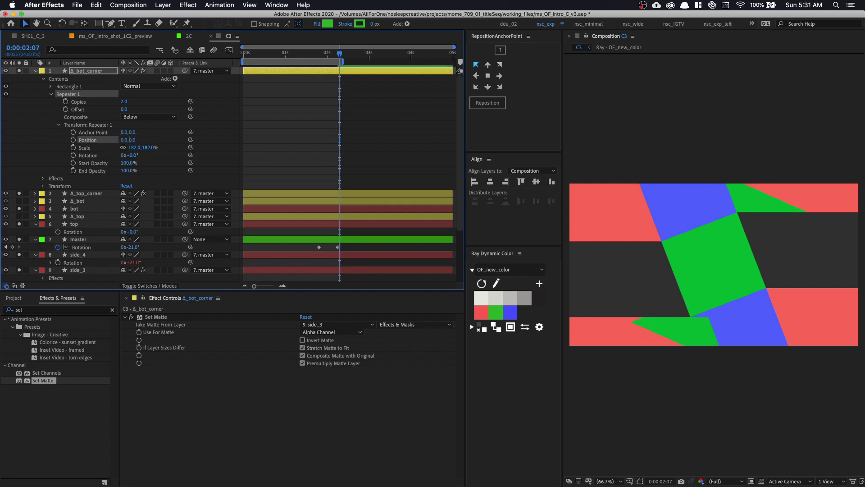
# - Set the Repeater 1 position on Δ_bot_corner to 500 horizontally and try about -460 vertically
pyautogui.moveTo(128, 144); pyautogui.dragTo(343, 137)
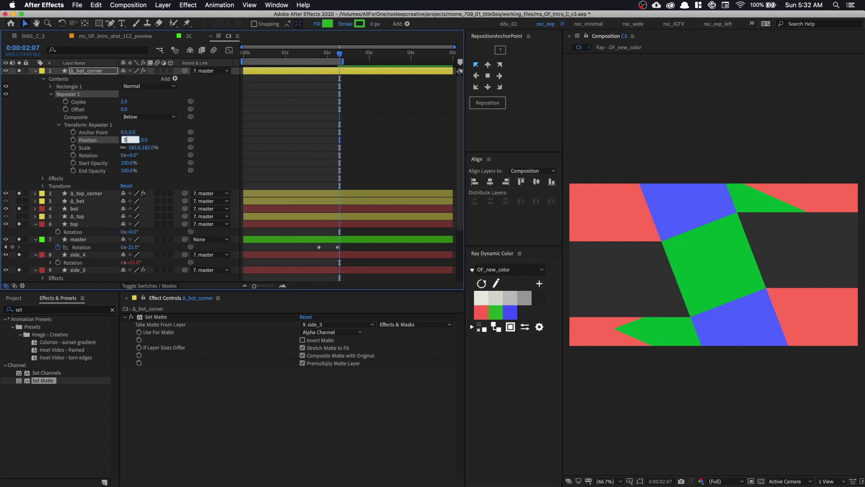
pyautogui.write('00')
pyautogui.press('Tab')
pyautogui.write('-10')
pyautogui.press('BackSpace')
pyautogui.press('BackSpace')
pyautogui.write('70')
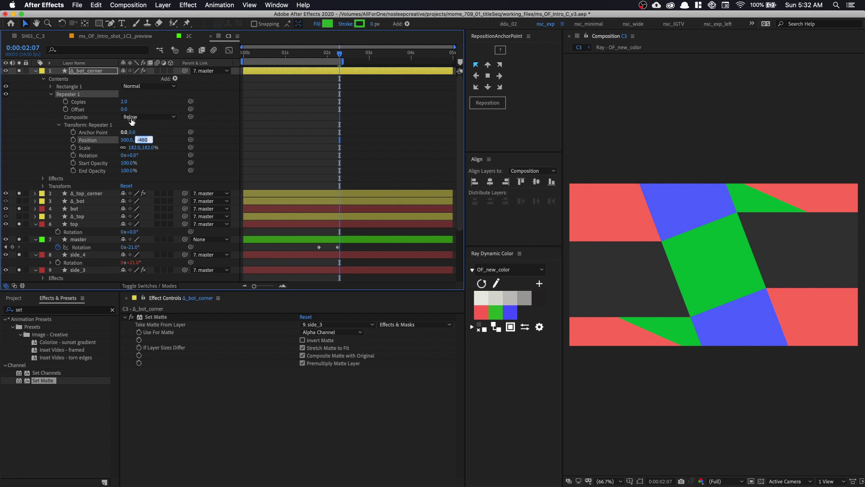
# - Fine-tune the vertical position of Δ_bot_corner's Repeater 1 to -499 so the diagonal edges of both triangle copies line up
pyautogui.click(167, 131)
pyautogui.moveTo(136, 140); pyautogui.dragTo(95, 161)
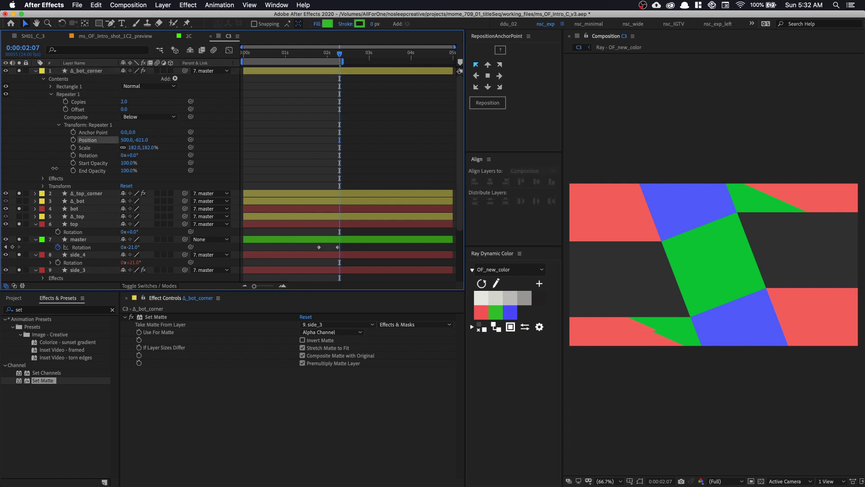
pyautogui.moveTo(101, 149); pyautogui.dragTo(106, 149)
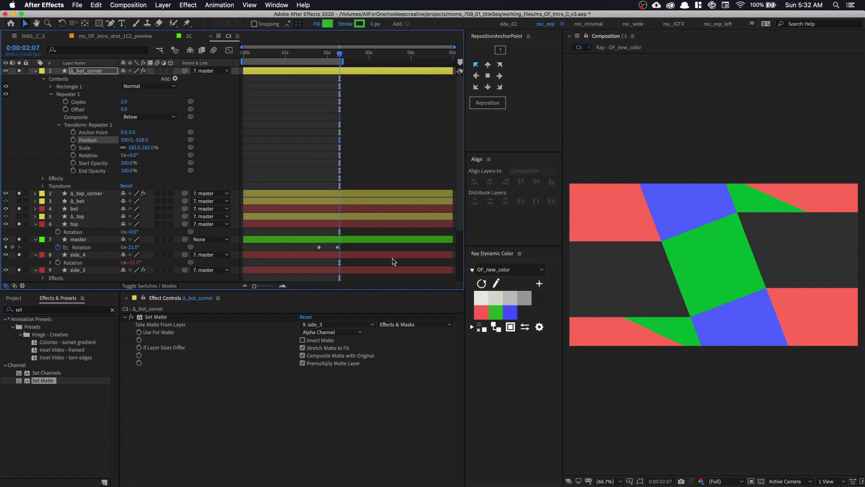
pyautogui.press('h')
pyautogui.scroll(6, 716, 240)
pyautogui.moveTo(717, 239); pyautogui.dragTo(692, 280)
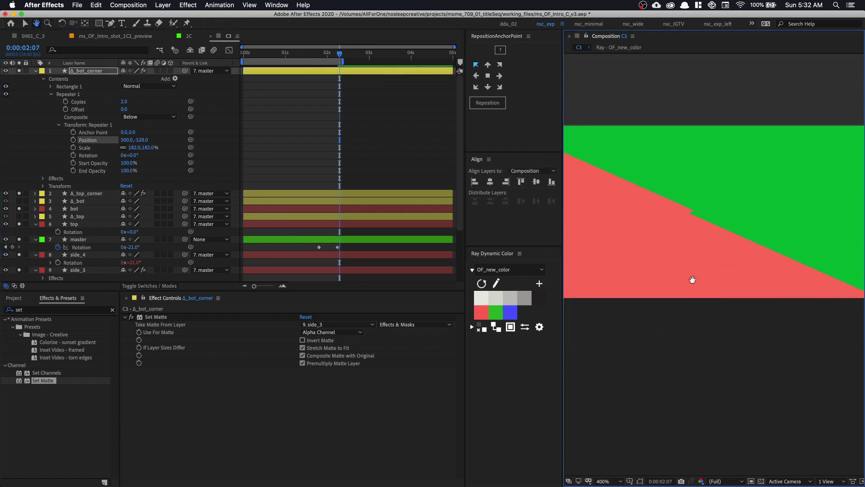
pyautogui.moveTo(143, 141)
pyautogui.mouseDown()
pyautogui.moveTo(200, 136)
pyautogui.moveTo(144, 150)
pyautogui.mouseUp()
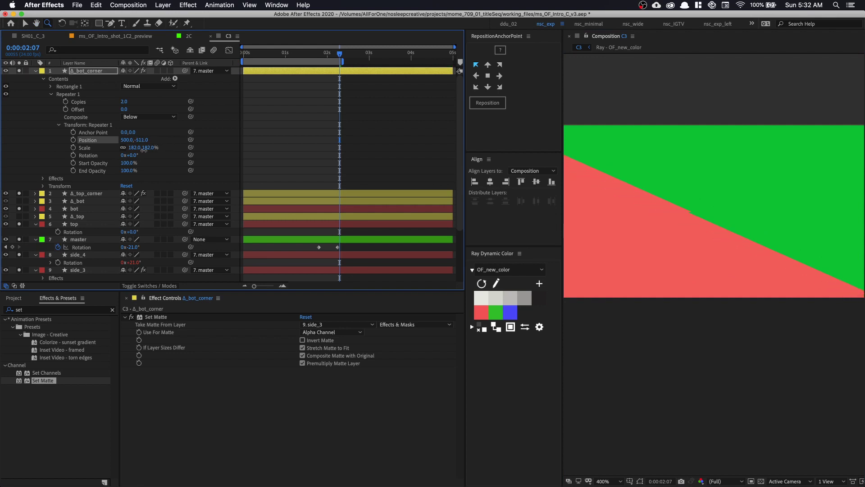
pyautogui.hotkey('shift', '/')
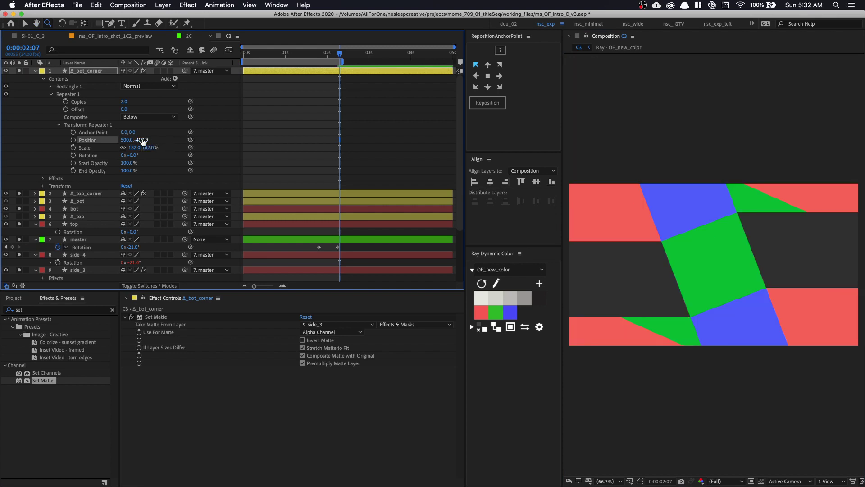
# - Preview the rotation and set the scale of Δ_bot_corner's Repeater 1 to 196% to close the gap beside the square's lower-left corner
pyautogui.press('space')
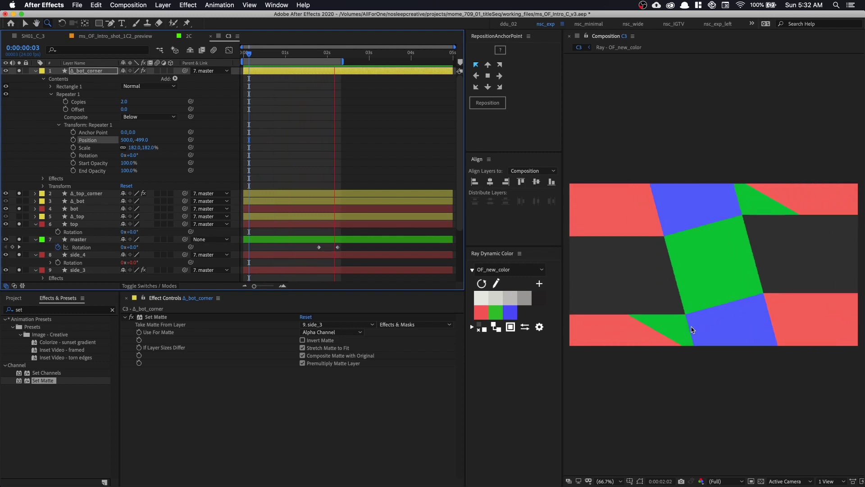
pyautogui.press('space')
pyautogui.moveTo(305, 57); pyautogui.dragTo(335, 56)
pyautogui.scroll(3, 679, 315)
pyautogui.scroll(2, 759, 272)
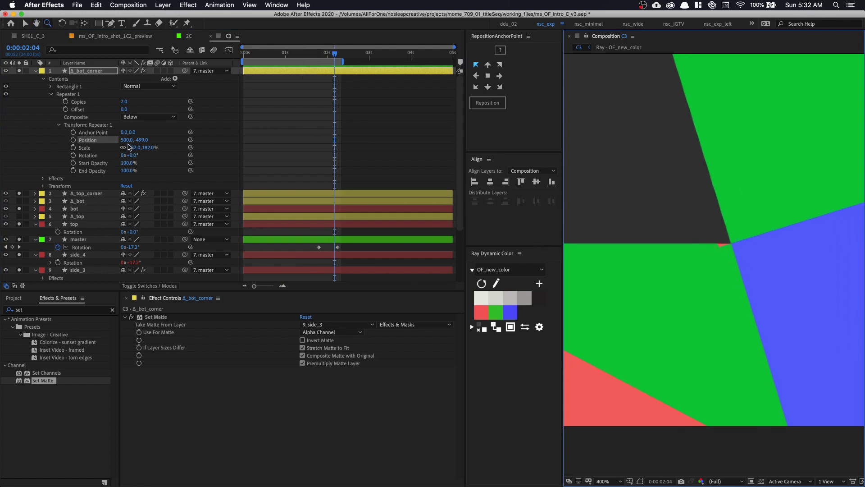
pyautogui.moveTo(129, 146); pyautogui.dragTo(144, 147)
pyautogui.scroll(-3, 703, 270)
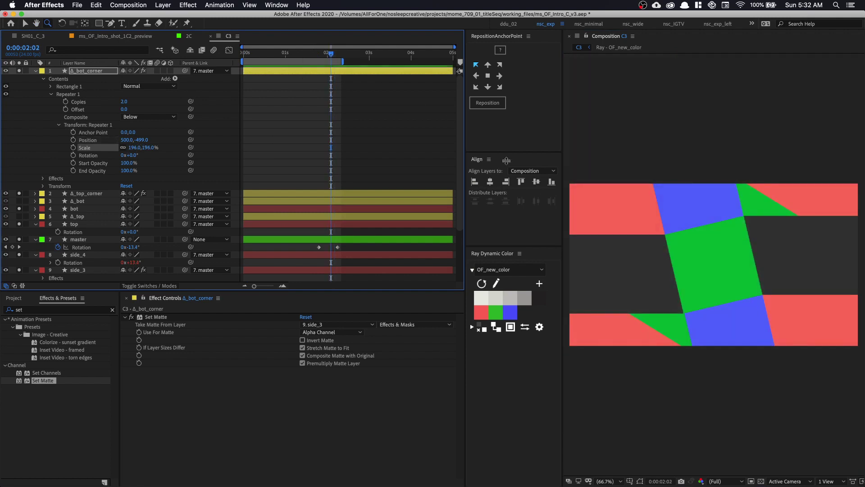
# - Inspect the join at the square's lower-left corner, toggling Set Matte on Δ_bot_corner off and on to compare
pyautogui.click(710, 277)
pyautogui.click(710, 277)
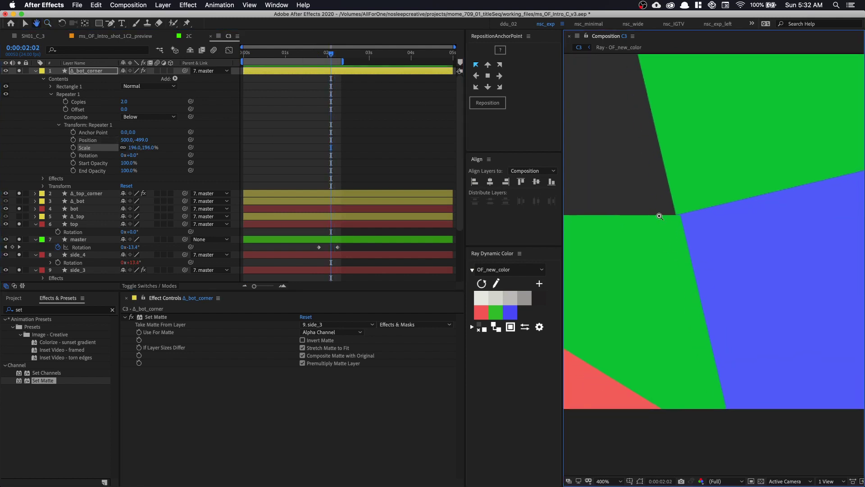
pyautogui.click(131, 317)
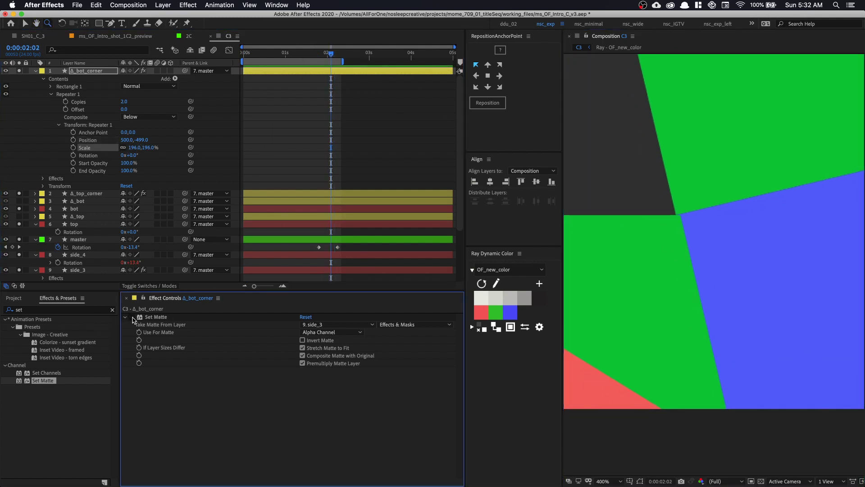
pyautogui.click(131, 316)
# - Move Δ_bot_corner and Δ_top_corner directly above the master layer and turn off soloing on all layers
pyautogui.click(38, 74)
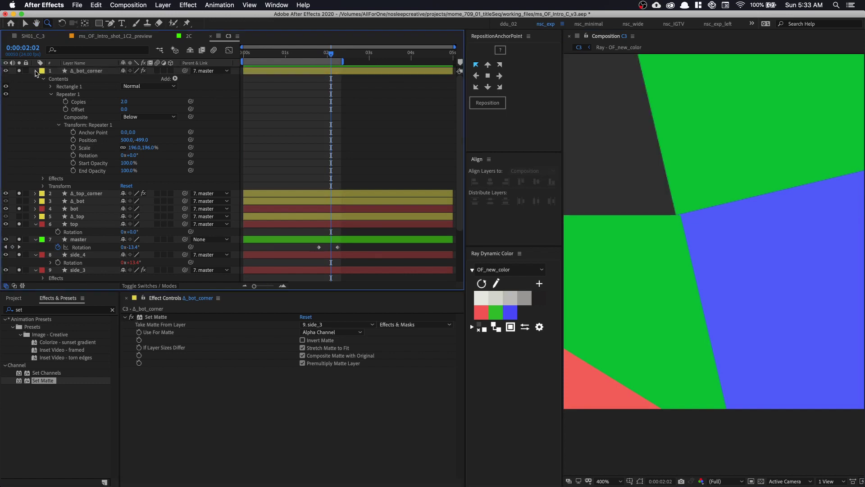
pyautogui.click(36, 72)
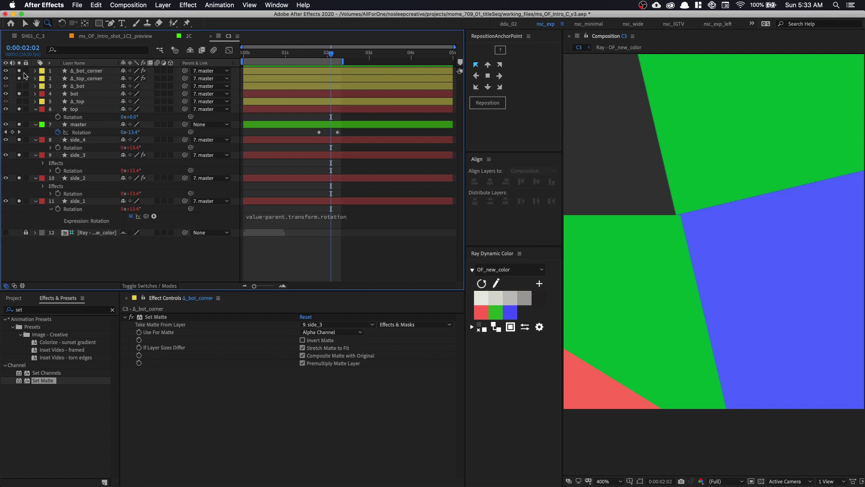
pyautogui.click(76, 79)
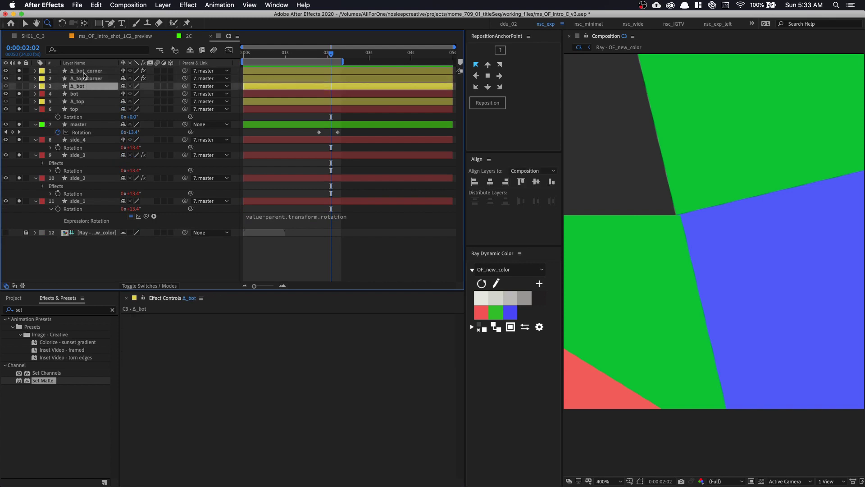
pyautogui.hotkey('ctrl', 'shift', 'Up')
pyautogui.moveTo(102, 82); pyautogui.dragTo(100, 121)
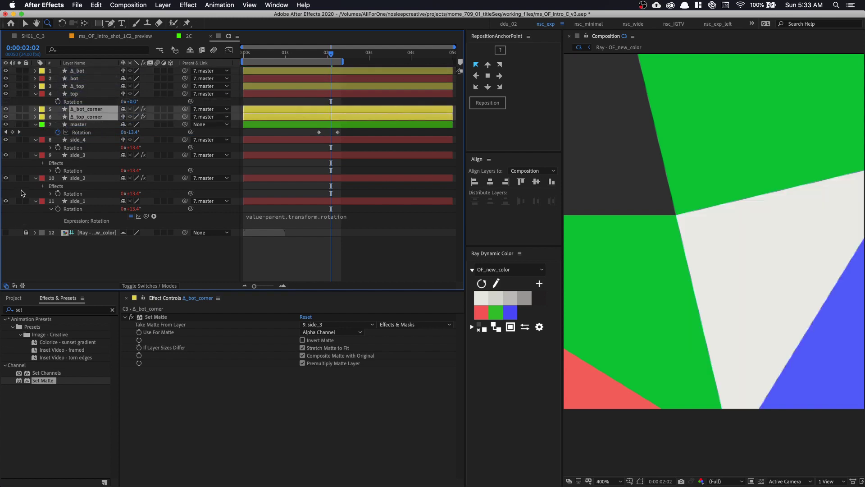
# - Preview the full composition and collapse the expanded properties of all layers
pyautogui.hotkey('shift', '/')
pyautogui.press('space')
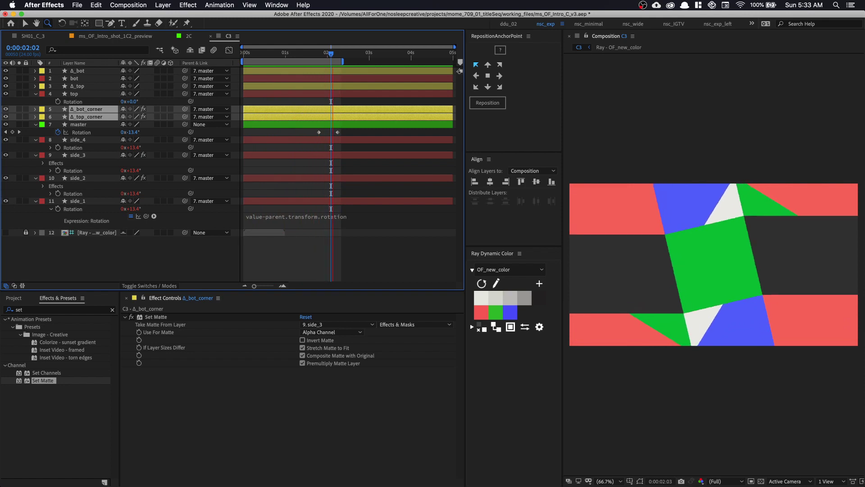
pyautogui.press('super+a')
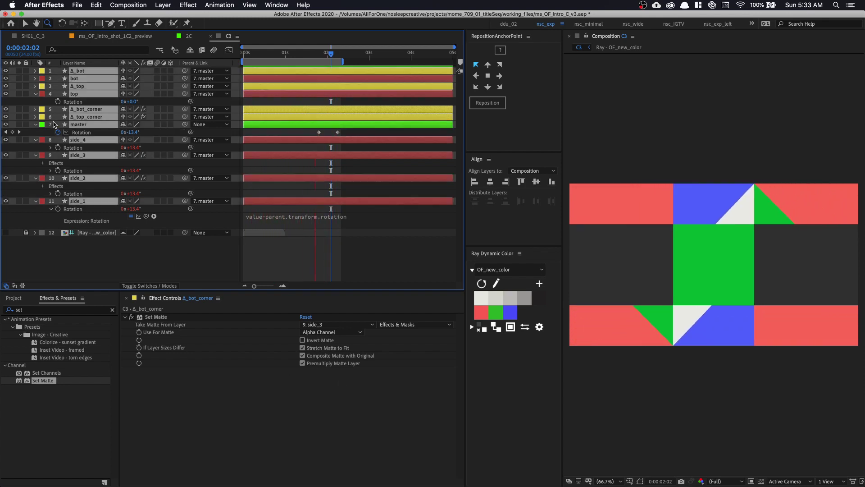
pyautogui.press('u')
pyautogui.click(74, 176)
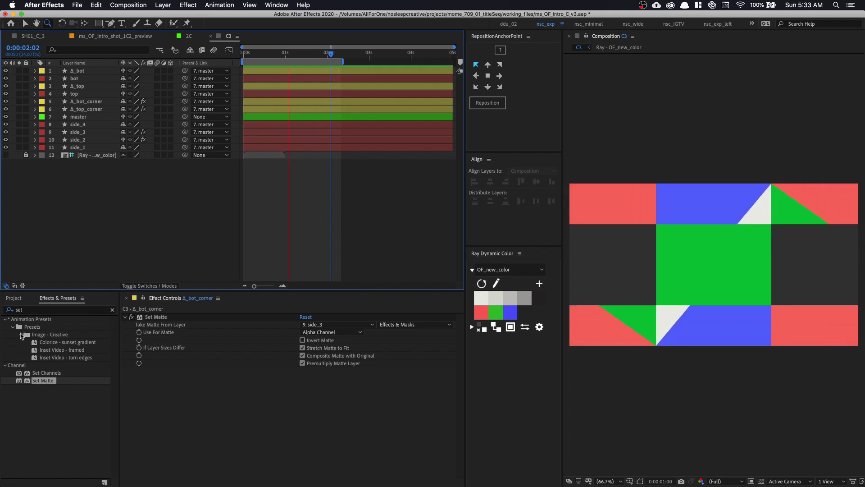
# - Find the noise comp in the project and add it to C3 as a layer directly beneath side_1
pyautogui.click(15, 299)
pyautogui.press('super+f')
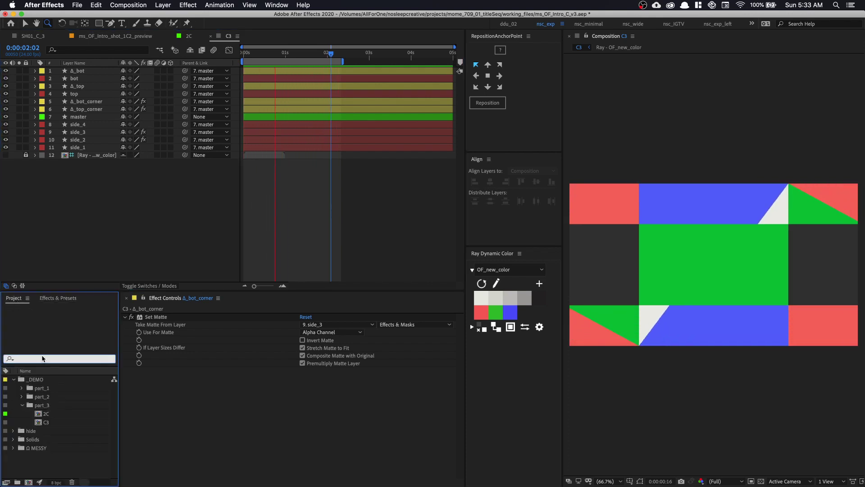
pyautogui.write('noise')
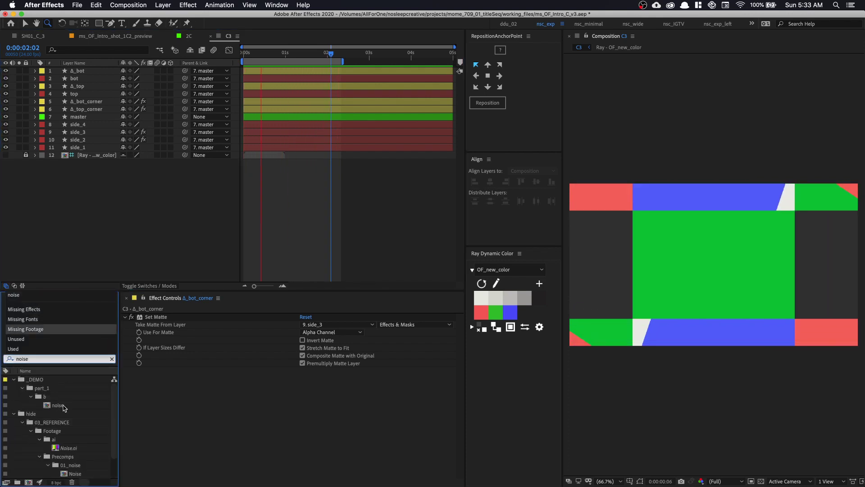
pyautogui.scroll(-2, 114, 435)
pyautogui.moveTo(58, 388); pyautogui.dragTo(137, 172)
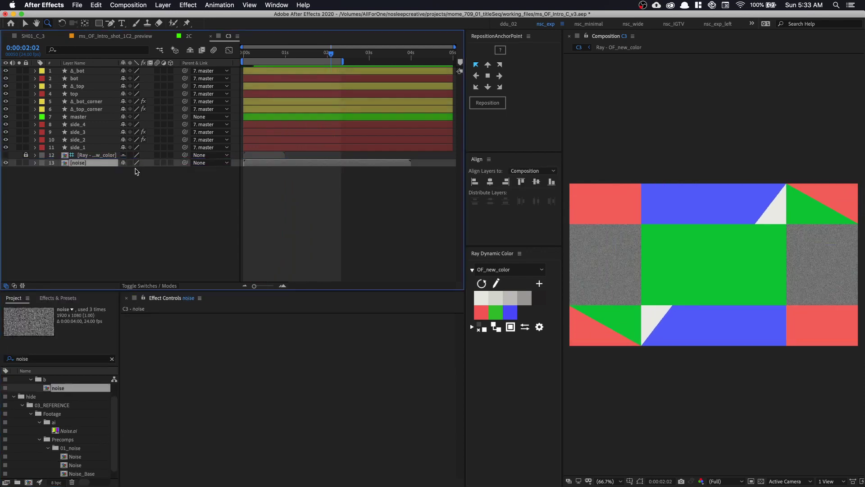
pyautogui.click(19, 163)
pyautogui.press('space')
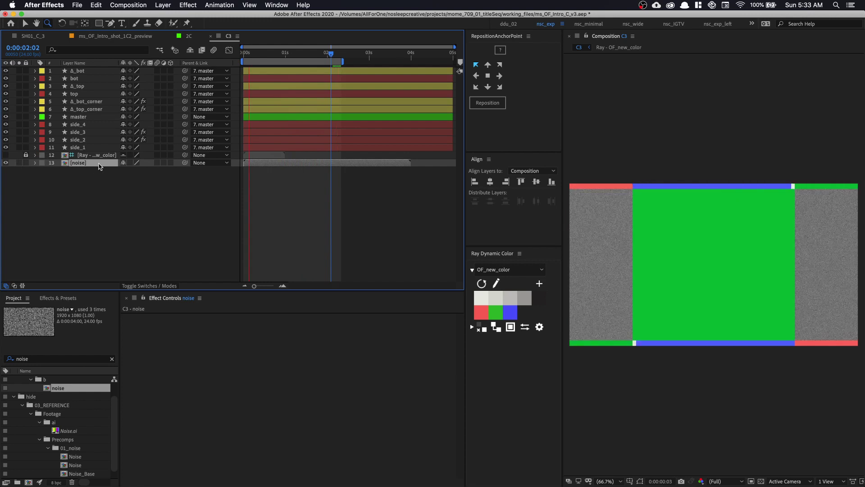
pyautogui.moveTo(67, 163); pyautogui.dragTo(66, 156)
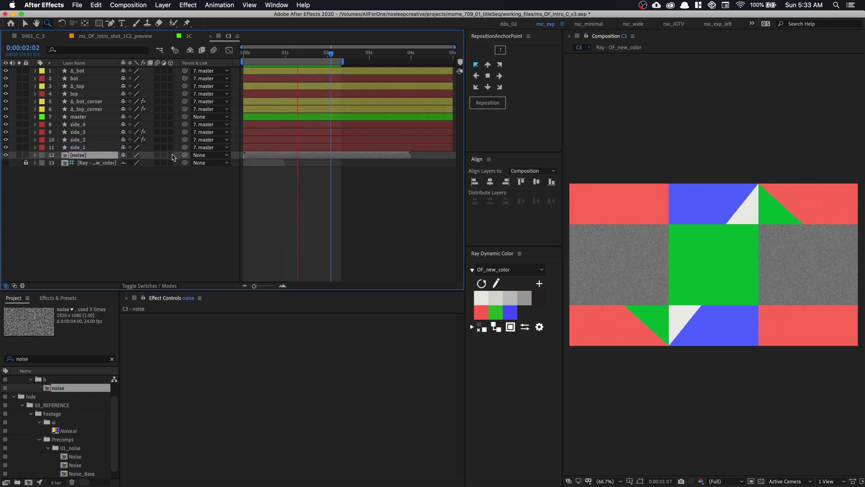
# - Set the noise layer's track matte to Alpha Matte "side_1"
pyautogui.click(149, 286)
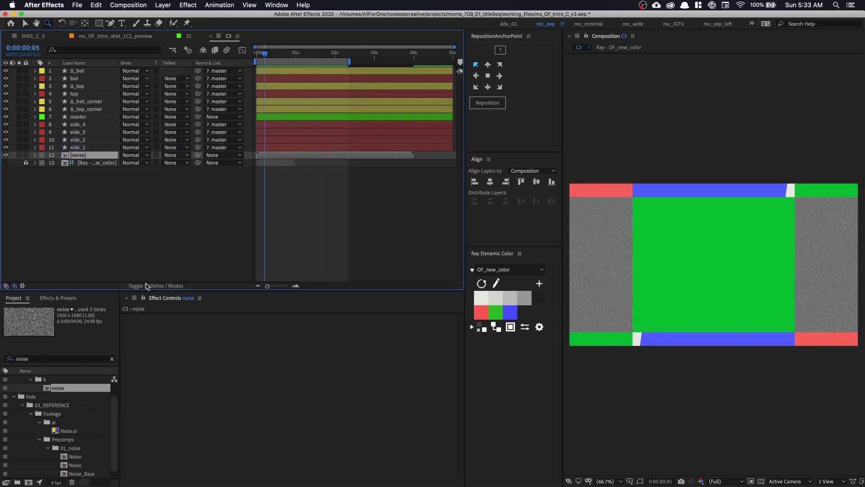
pyautogui.click(175, 155)
pyautogui.click(188, 180)
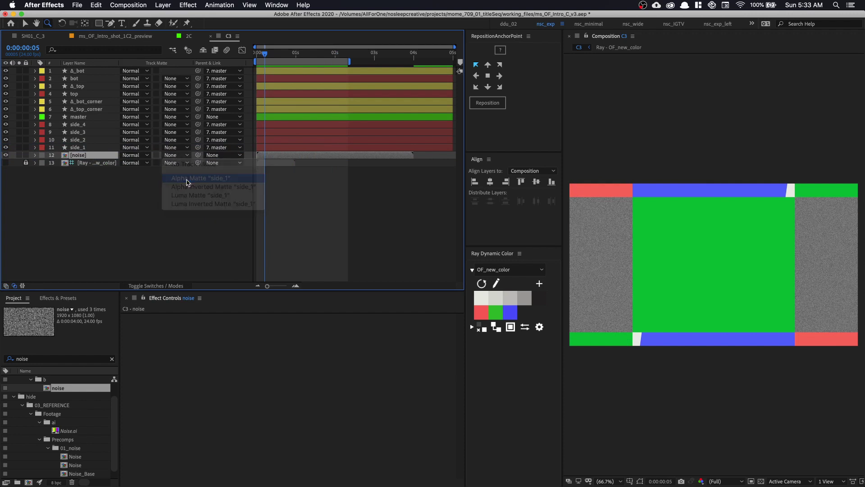
# - Duplicate side_1 and its noise layer arrangement for side_4 by placing a matted noise copy directly beneath side_4, and preview the animation
pyautogui.hotkey('ctrl', 'd')
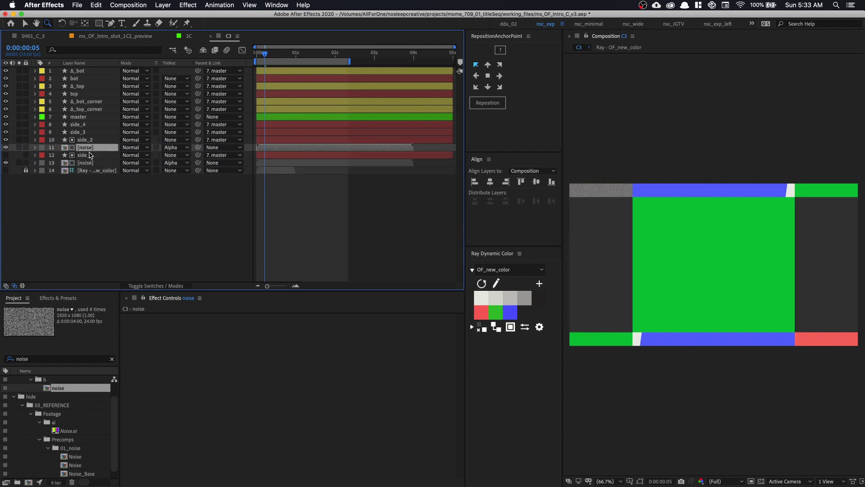
pyautogui.moveTo(80, 155); pyautogui.dragTo(87, 141)
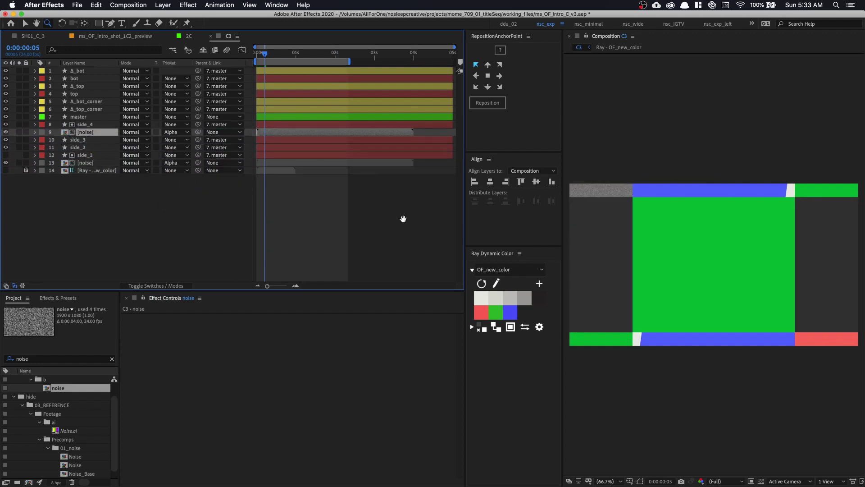
pyautogui.press('space')
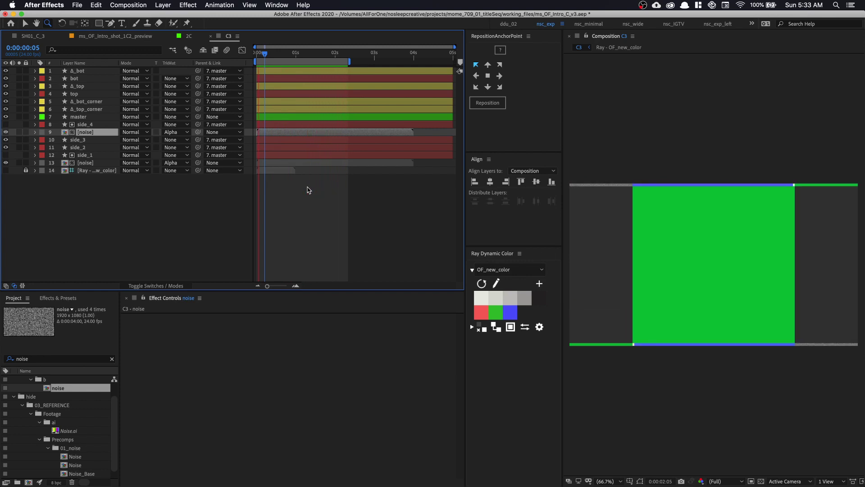
pyautogui.press('space')
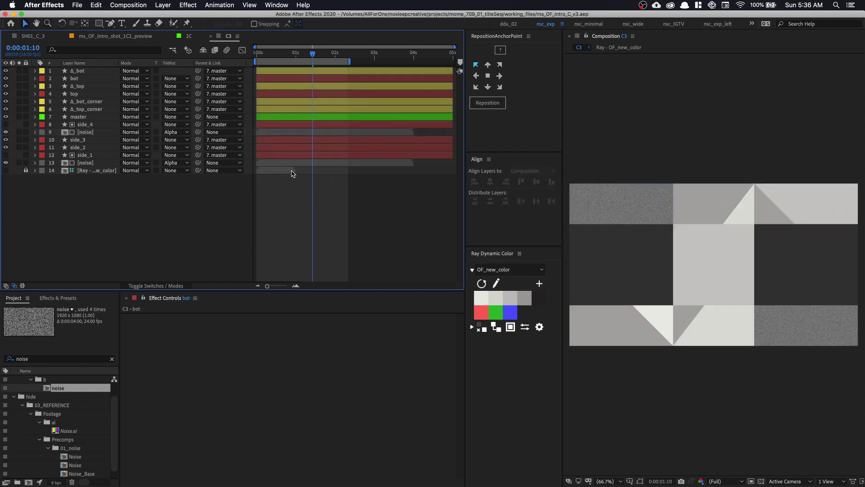
# - View the C3 composition enlarged, then scrub through the 2C composition's animation up to its end
pyautogui.press('`')
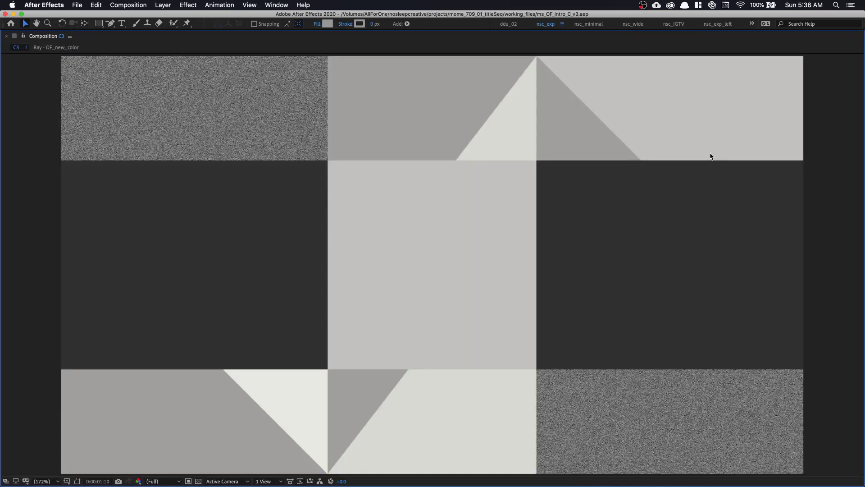
pyautogui.press('`')
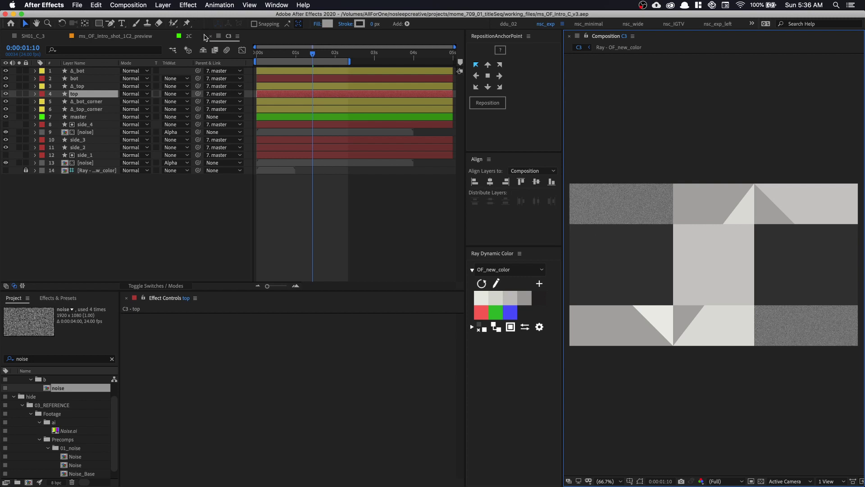
pyautogui.click(187, 38)
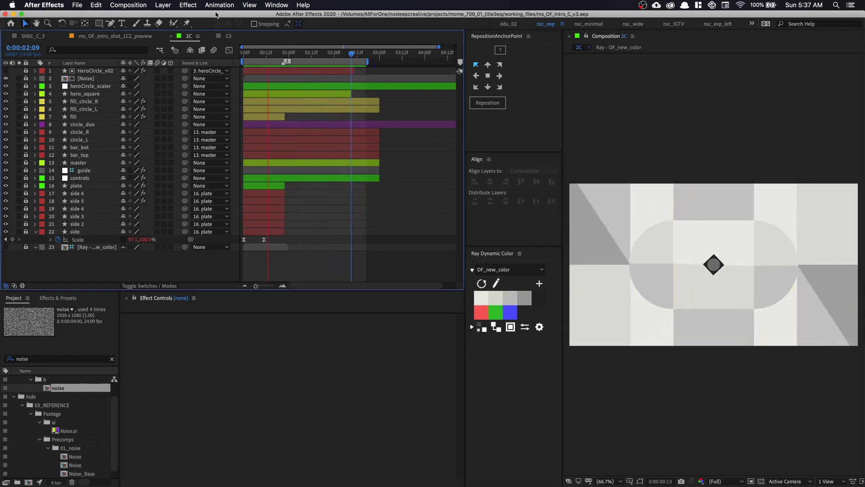
pyautogui.moveTo(316, 54); pyautogui.dragTo(317, 94)
pyautogui.click(228, 36)
pyautogui.click(188, 36)
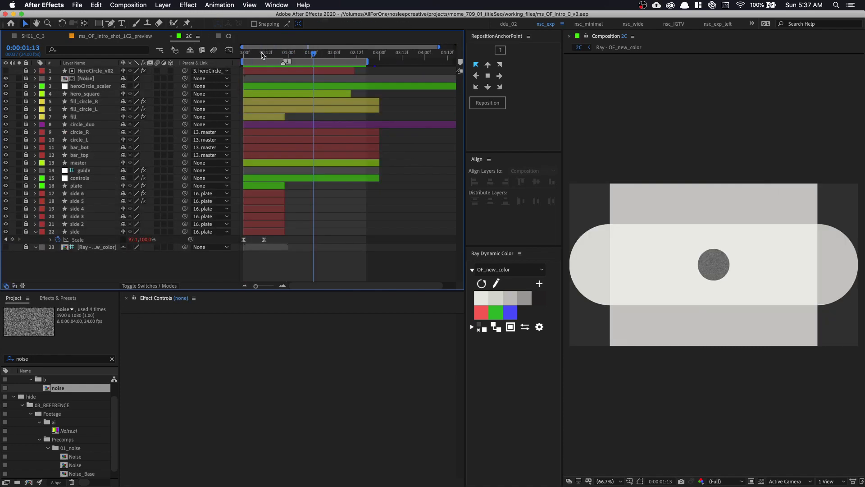
pyautogui.moveTo(262, 55); pyautogui.dragTo(355, 67)
# - Compare the animation in C3 with the end of 2C by scrubbing through both compositions
pyautogui.click(228, 37)
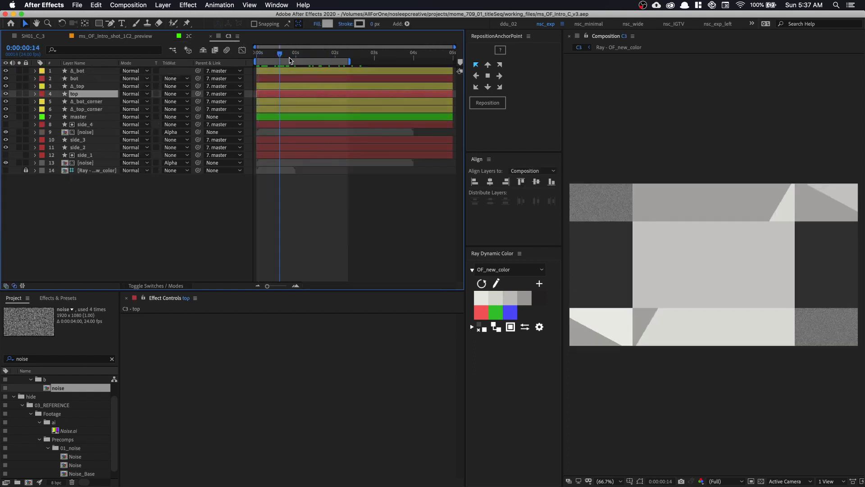
pyautogui.moveTo(280, 54); pyautogui.dragTo(329, 69)
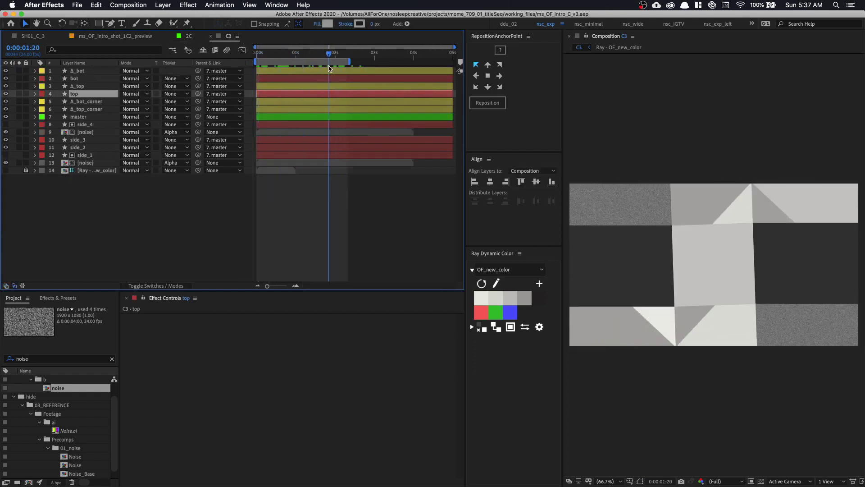
pyautogui.click(190, 36)
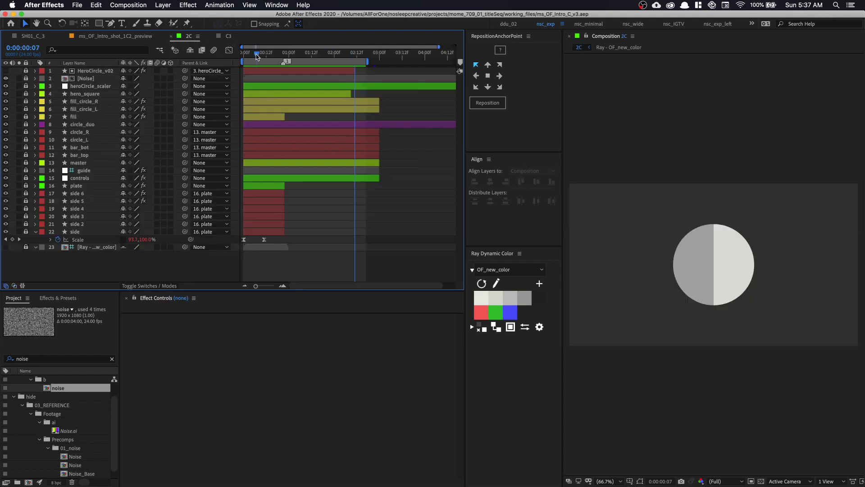
pyautogui.moveTo(257, 57); pyautogui.dragTo(351, 65)
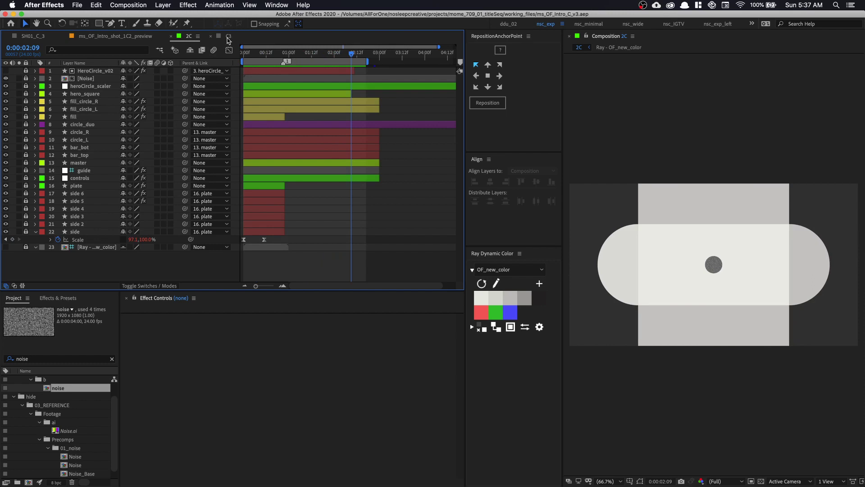
pyautogui.click(228, 37)
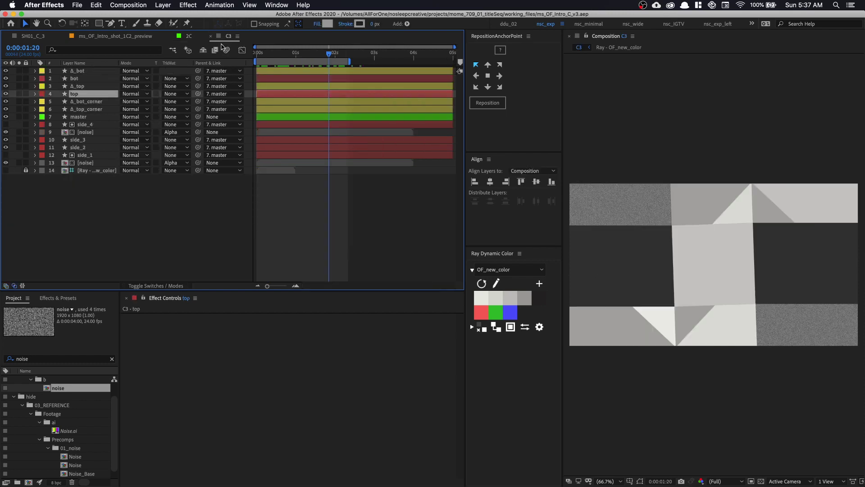
pyautogui.moveTo(317, 47); pyautogui.dragTo(329, 67)
# - Open the Essential Graphics panel and look through its available master compositions
pyautogui.click(275, 5)
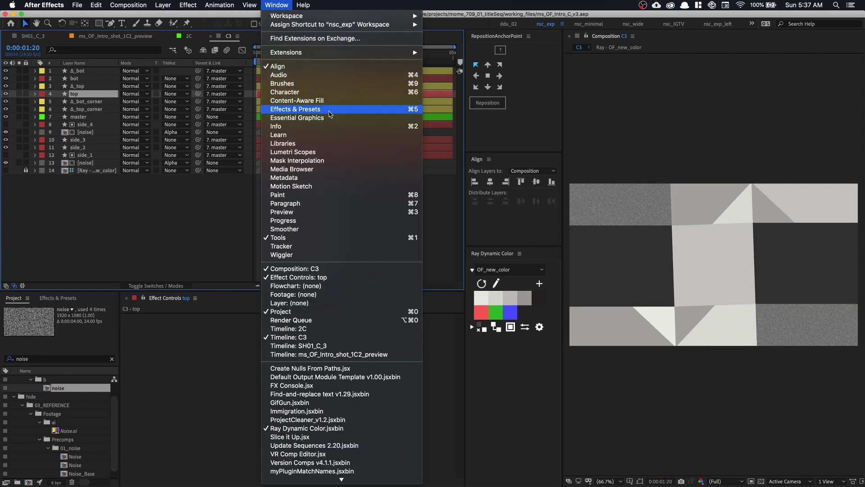
pyautogui.click(315, 118)
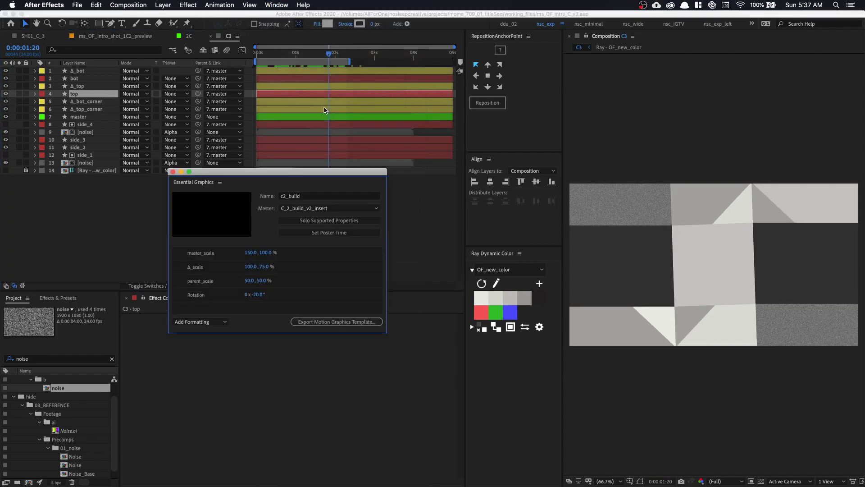
pyautogui.click(300, 210)
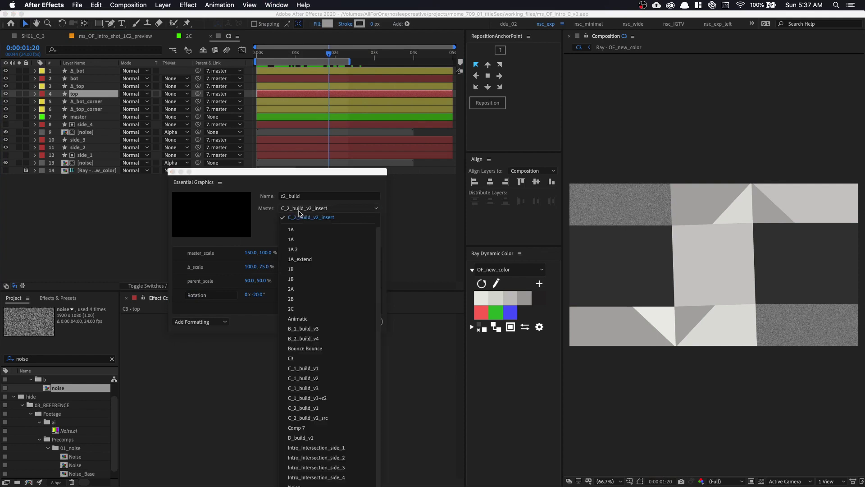
# - Rename the C3 composition as C3_demo
pyautogui.click(224, 37)
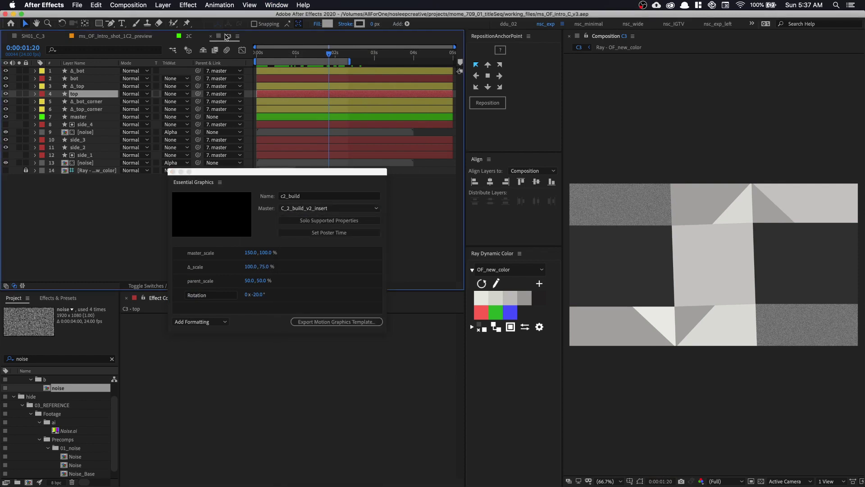
pyautogui.press('super+k')
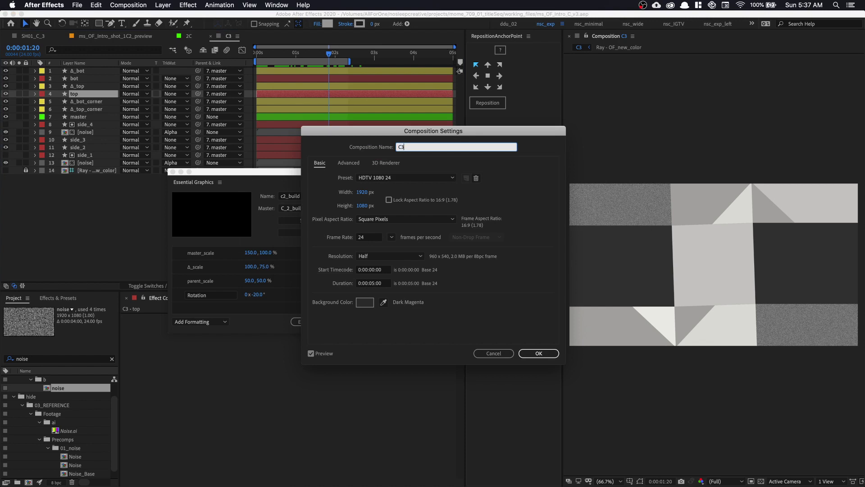
pyautogui.write('_demo')
pyautogui.press('Return')
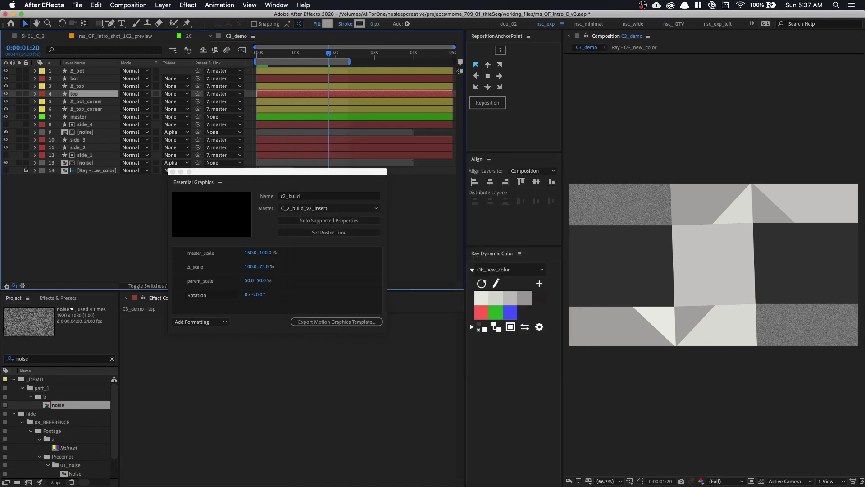
# - Set the Essential Graphics master composition to C3_demo and name the template c3_demo
pyautogui.click(313, 210)
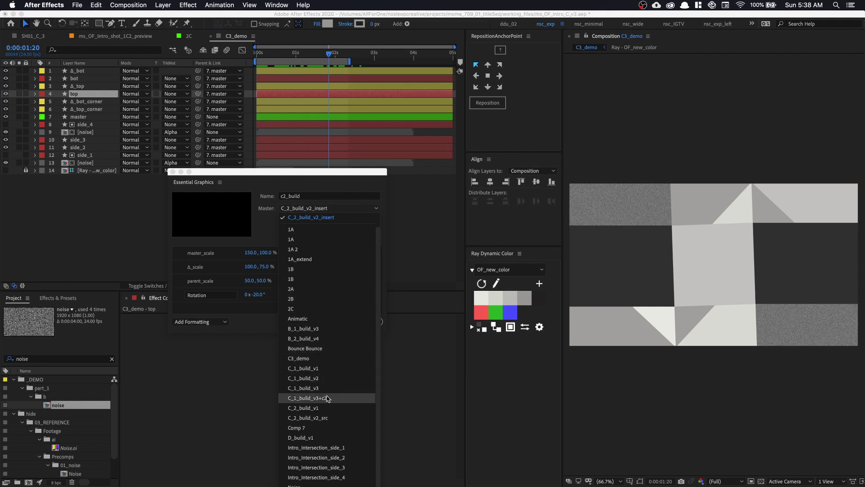
pyautogui.click(328, 358)
pyautogui.click(315, 194)
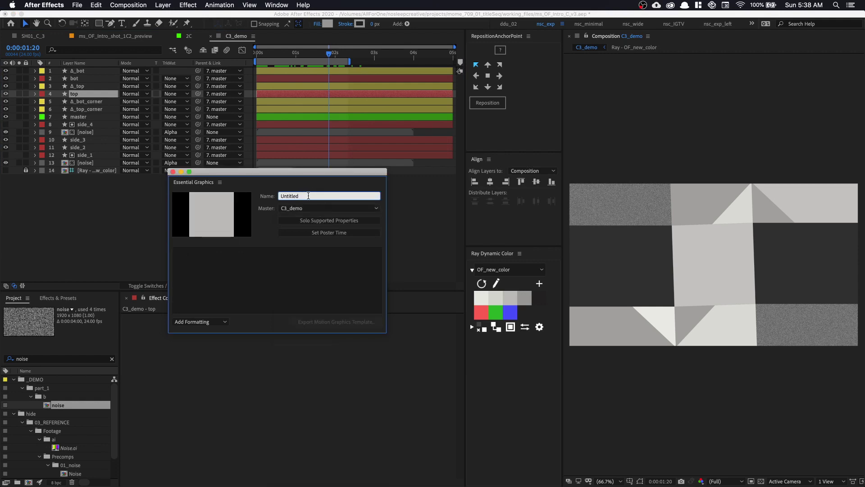
pyautogui.doubleClick(308, 196)
pyautogui.write('c3_demo')
pyautogui.press('Return')
# - Reveal the keyframed properties and add the Δ_top layer's Scale and the master layer's Scale and Rotation to Essential Graphics
pyautogui.moveTo(321, 168); pyautogui.dragTo(393, 140)
pyautogui.click(118, 207)
pyautogui.press('u')
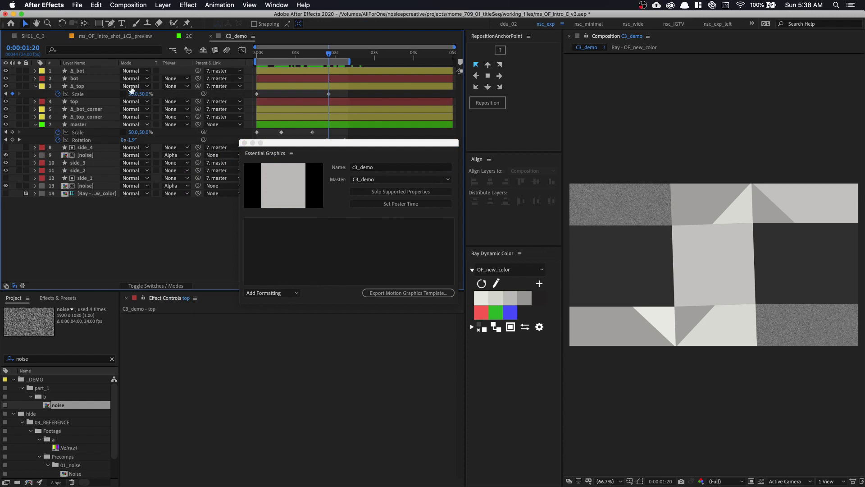
pyautogui.moveTo(289, 147); pyautogui.dragTo(434, 70)
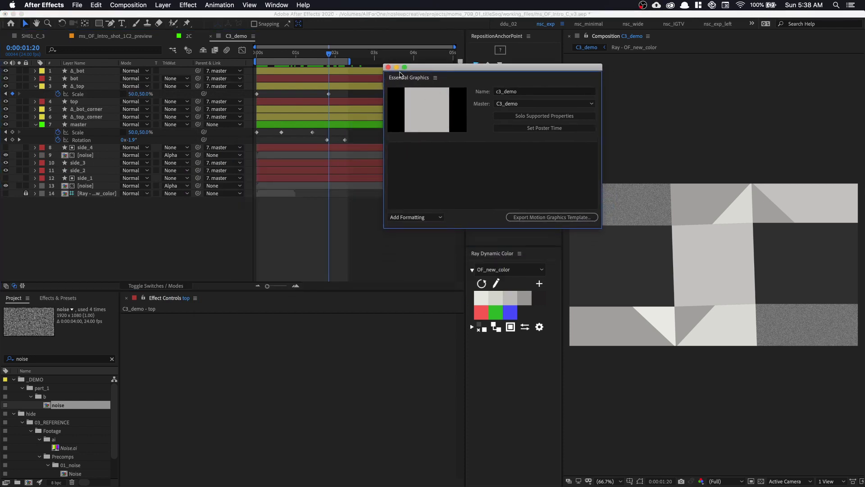
pyautogui.click(82, 141)
pyautogui.moveTo(82, 96); pyautogui.dragTo(545, 152)
pyautogui.moveTo(82, 134); pyautogui.dragTo(469, 162)
pyautogui.moveTo(81, 141); pyautogui.dragTo(456, 177)
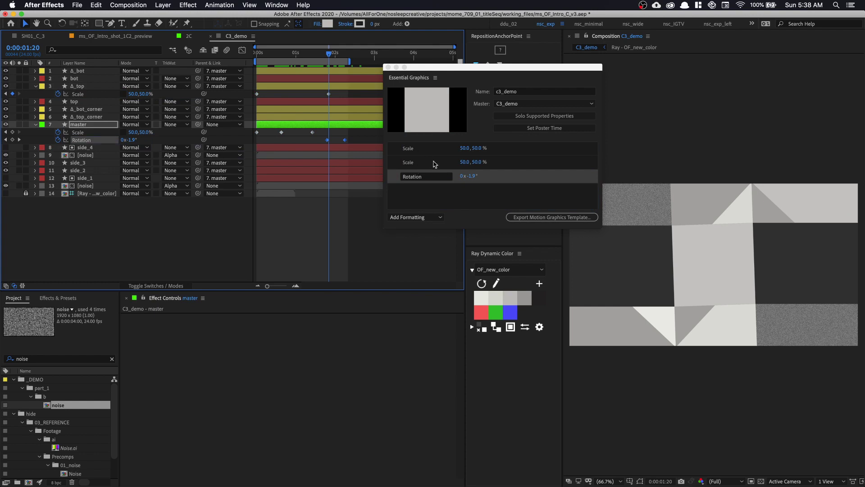
# - Rename the Δ_top layer's Scale property in Essential Graphics as Δ_scale
pyautogui.click(409, 151)
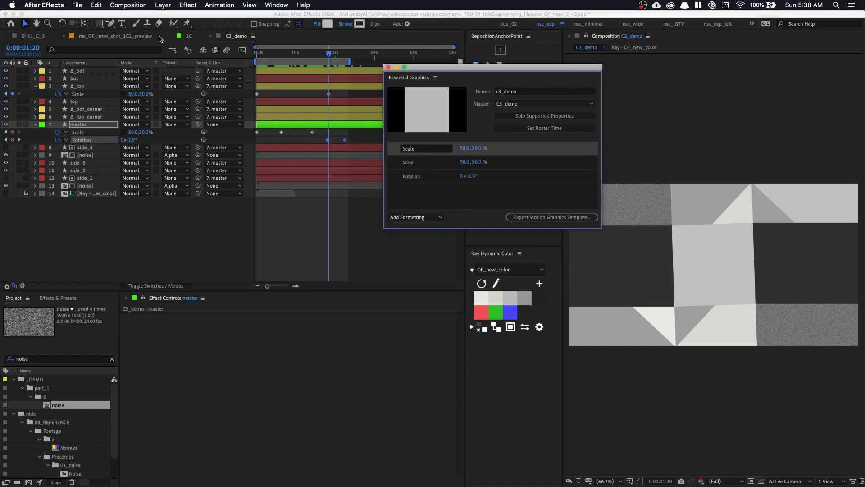
pyautogui.click(410, 150)
pyautogui.write('Δ_s')
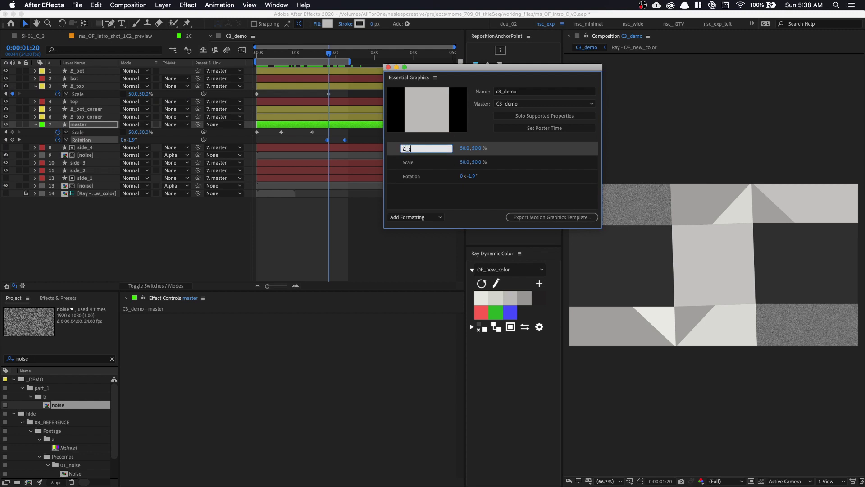
pyautogui.write('acle')
pyautogui.press('Return')
pyautogui.click(418, 149)
pyautogui.write('Δ_')
pyautogui.press('Return')
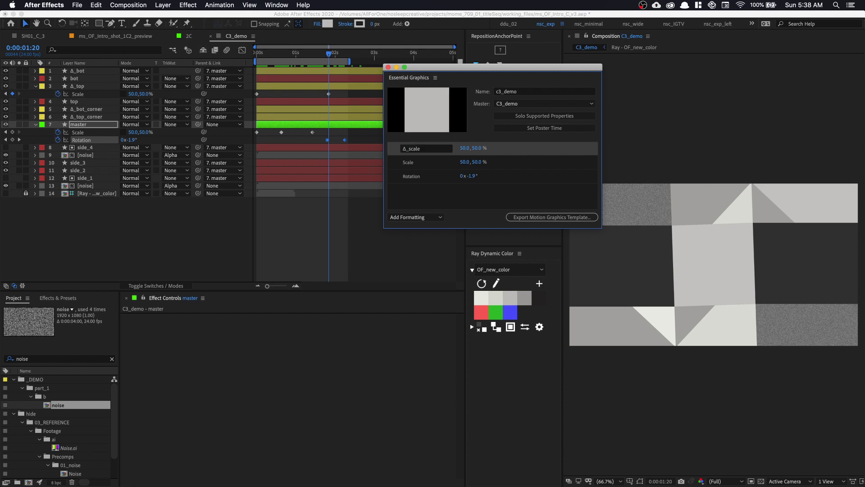
# - Rename the master layer's Scale property in Essential Graphics as parent_scale
pyautogui.click(411, 162)
pyautogui.write('pa')
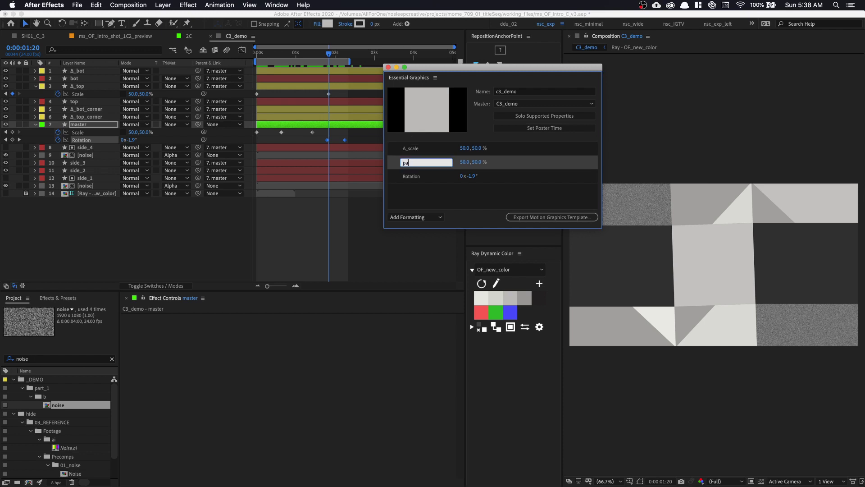
pyautogui.write('rent_scale')
pyautogui.press('Return')
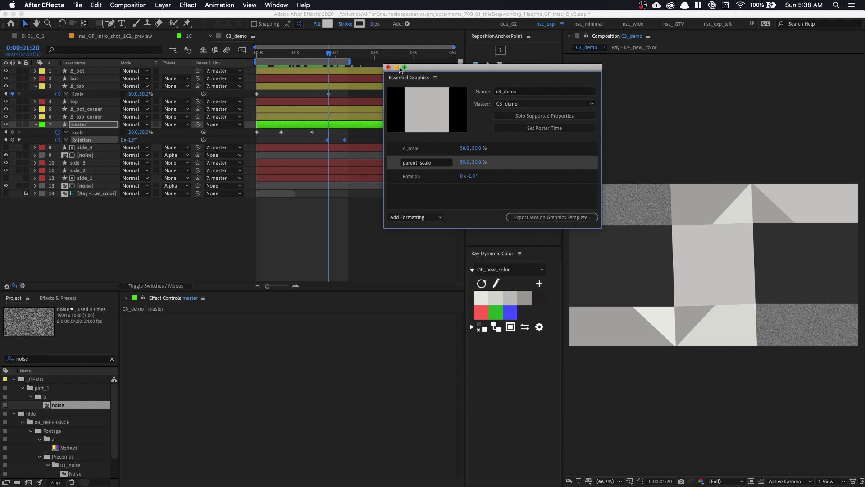
# - Dock the Essential Graphics panel alongside RepositionAnchorPoint and collapse the expanded properties of all layers
pyautogui.moveTo(392, 78); pyautogui.dragTo(542, 34)
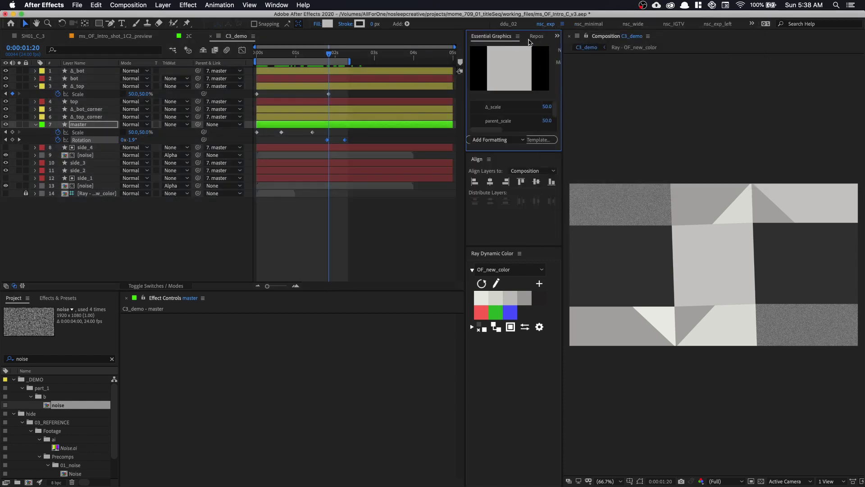
pyautogui.click(203, 222)
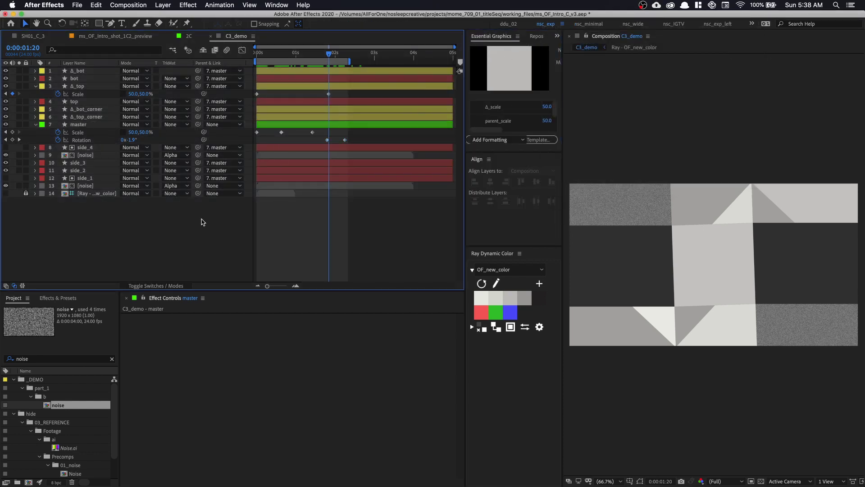
pyautogui.hotkey('ctrl', 'a')
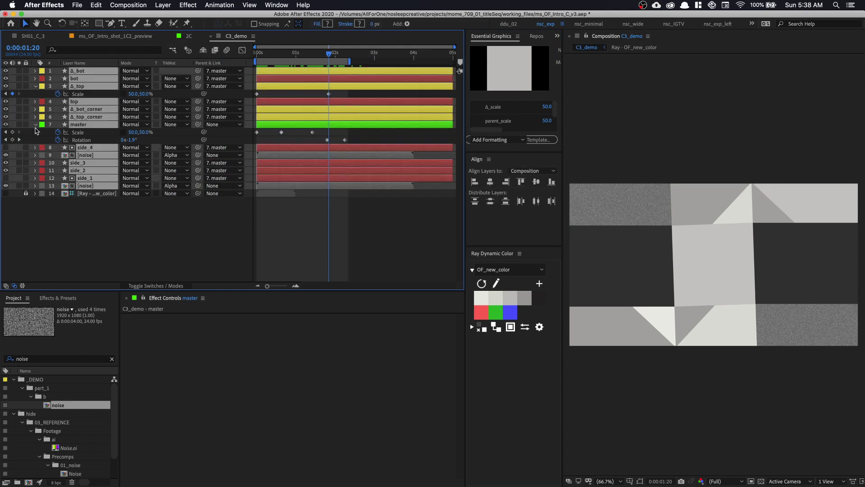
pyautogui.press('u')
pyautogui.click(90, 190)
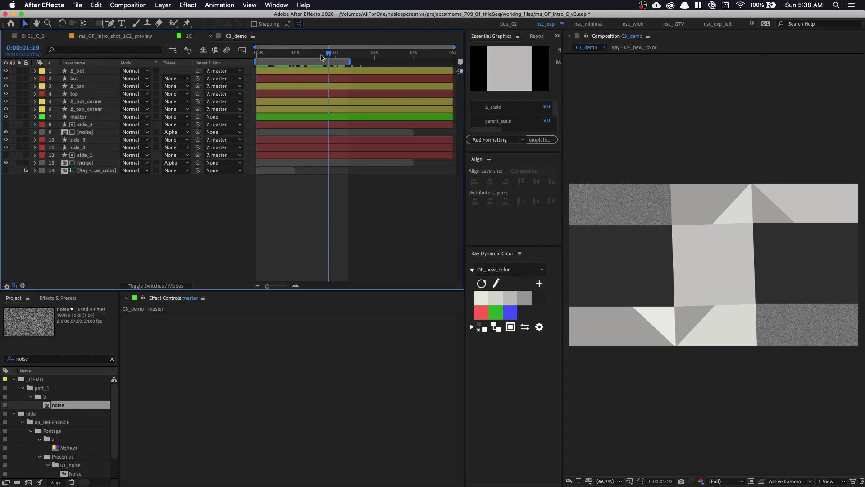
# - Go to 0:00:01:17 and reveal the master layer's keyframed Scale
pyautogui.moveTo(322, 58)
pyautogui.mouseDown()
pyautogui.moveTo(301, 56)
pyautogui.moveTo(323, 57)
pyautogui.mouseUp()
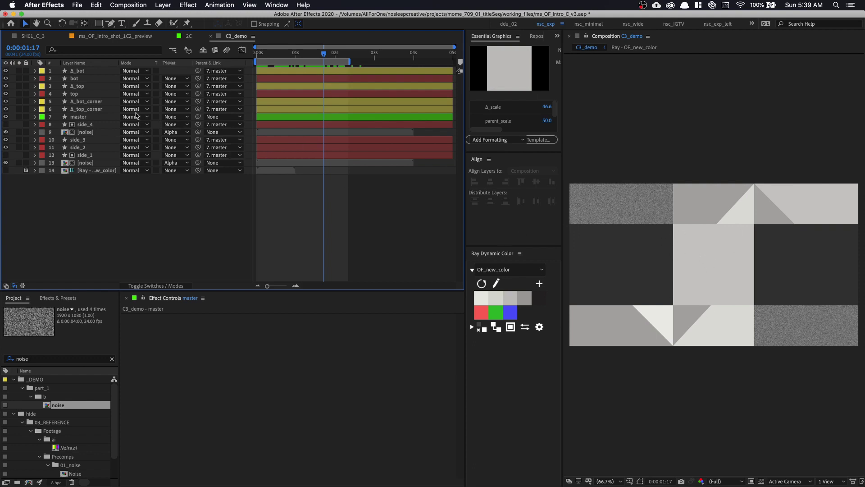
pyautogui.click(85, 118)
pyautogui.press('u')
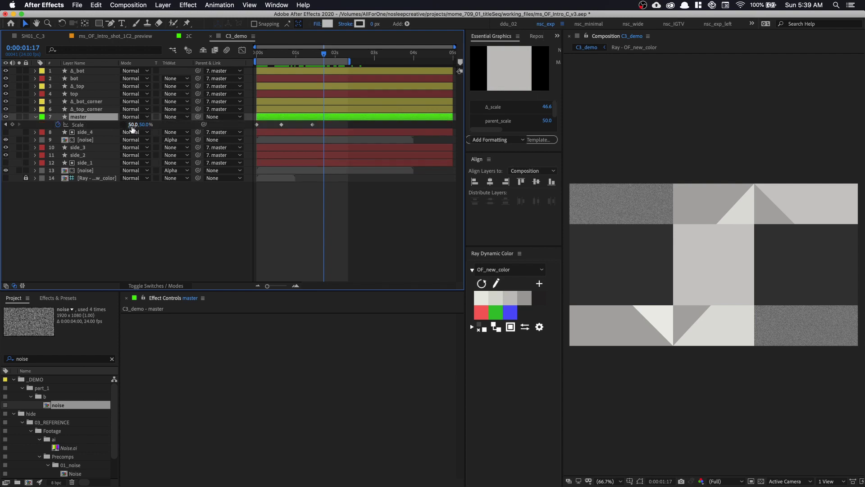
# - Try scaling the master layer to 88% wide by 50% high at 0:00:01:17 and check the rotated shape at 0:00:02:21
pyautogui.moveTo(136, 125); pyautogui.dragTo(221, 114)
pyautogui.moveTo(333, 57); pyautogui.dragTo(369, 62)
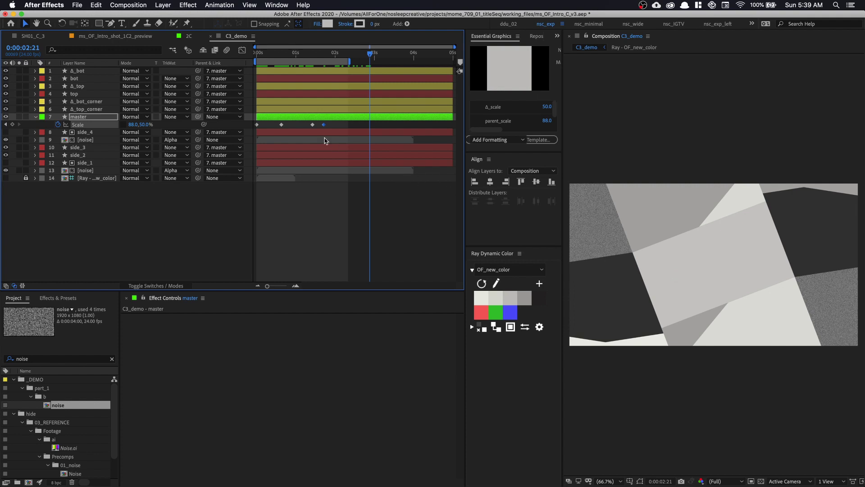
pyautogui.press('j')
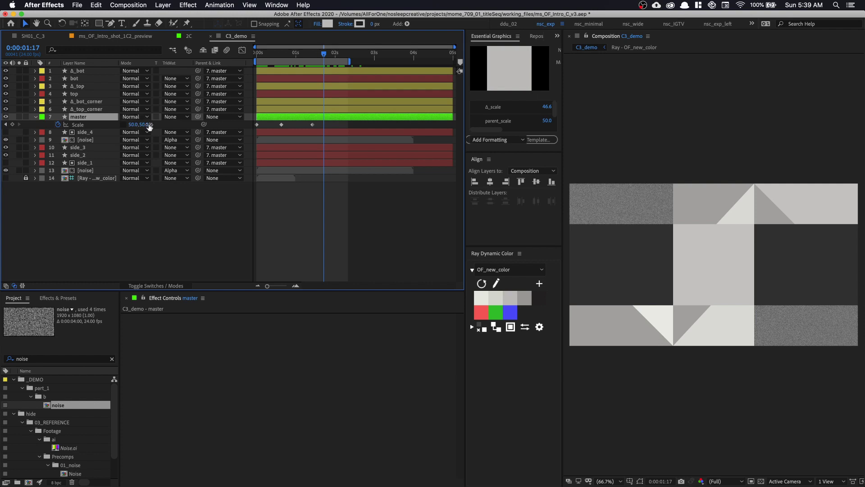
# - Add a null object to C3_demo and name it master_scale
pyautogui.rightClick(151, 210)
pyautogui.moveTo(225, 216)
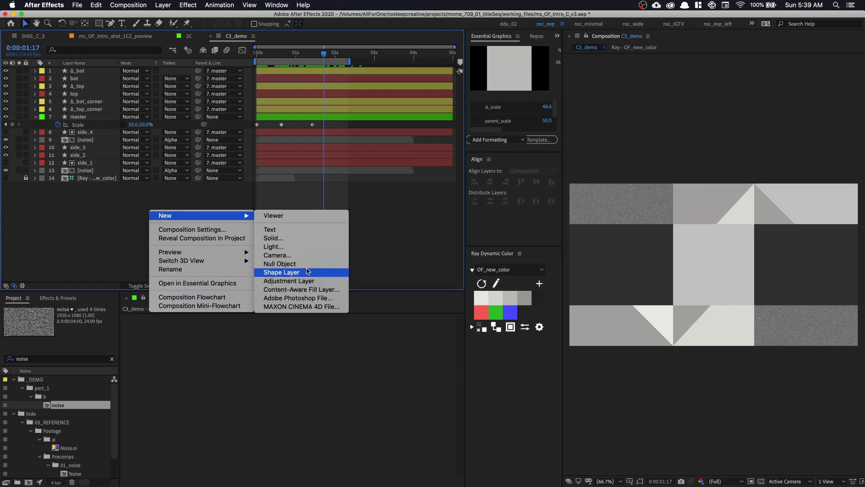
pyautogui.click(306, 264)
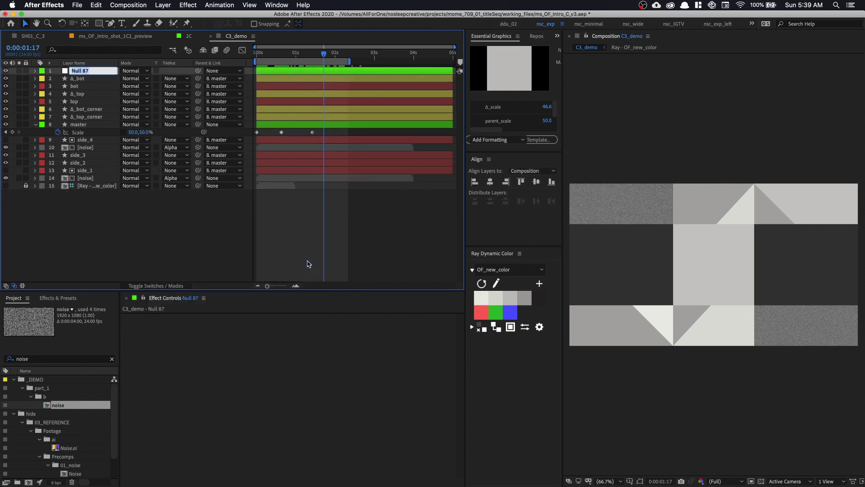
pyautogui.write('m')
pyautogui.press('Return')
pyautogui.press('super+a')
pyautogui.press('r')
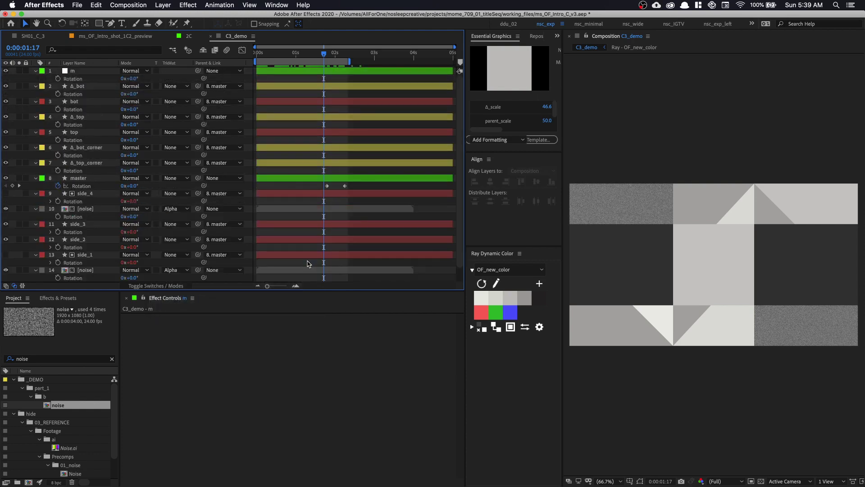
pyautogui.press('s')
pyautogui.click(92, 71)
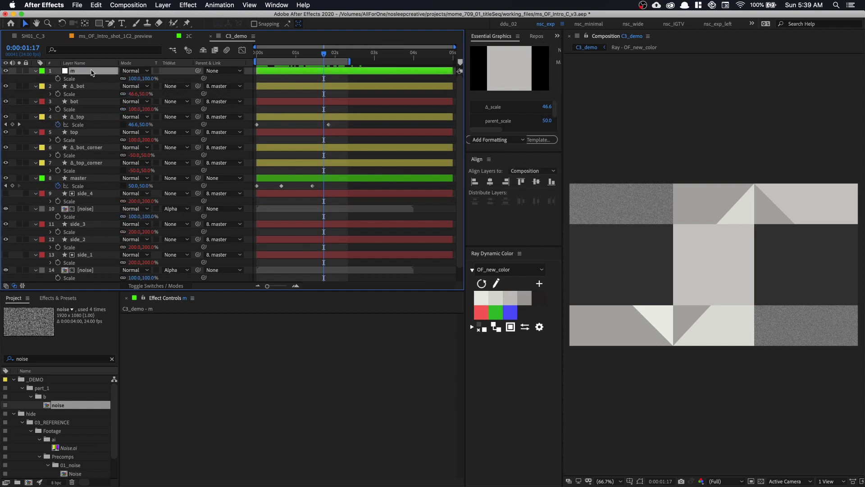
pyautogui.press('Return')
pyautogui.write('master_scale')
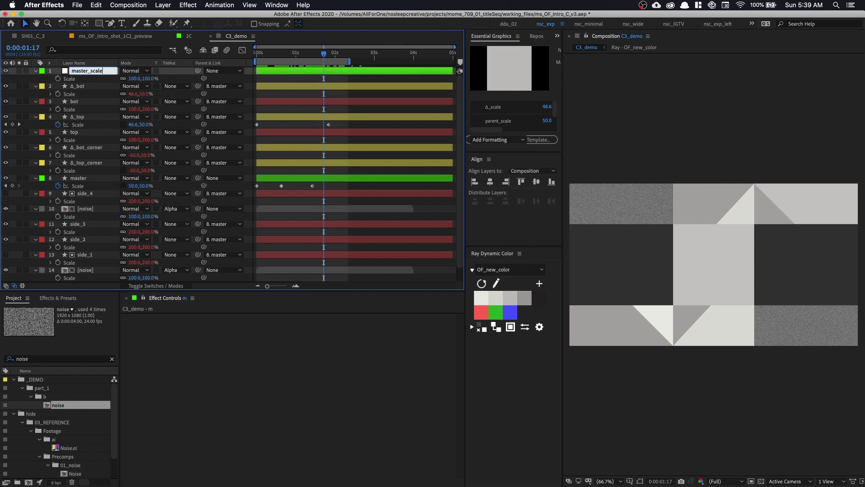
pyautogui.press('Return')
# - Collapse the revealed Scale properties of the layers and show only the master_scale null's Scale
pyautogui.press('super+a')
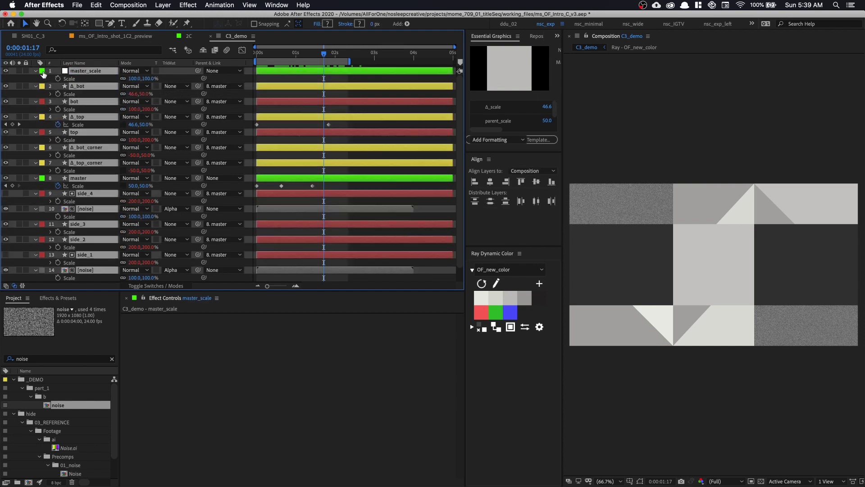
pyautogui.press('s')
pyautogui.click(120, 208)
pyautogui.click(95, 72)
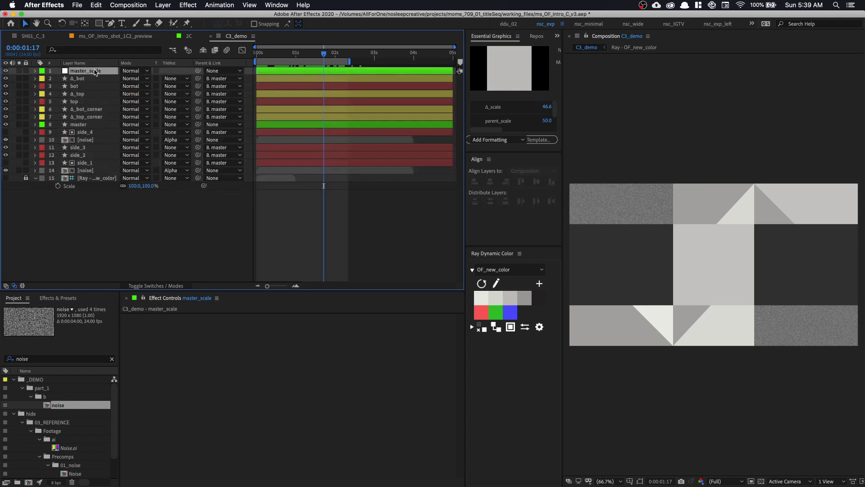
pyautogui.press('s')
# - Reveal the master layer's keyframed properties and set its horizontal Scale to 180% at 0:00:00:00
pyautogui.moveTo(323, 54); pyautogui.dragTo(257, 53)
pyautogui.click(282, 134)
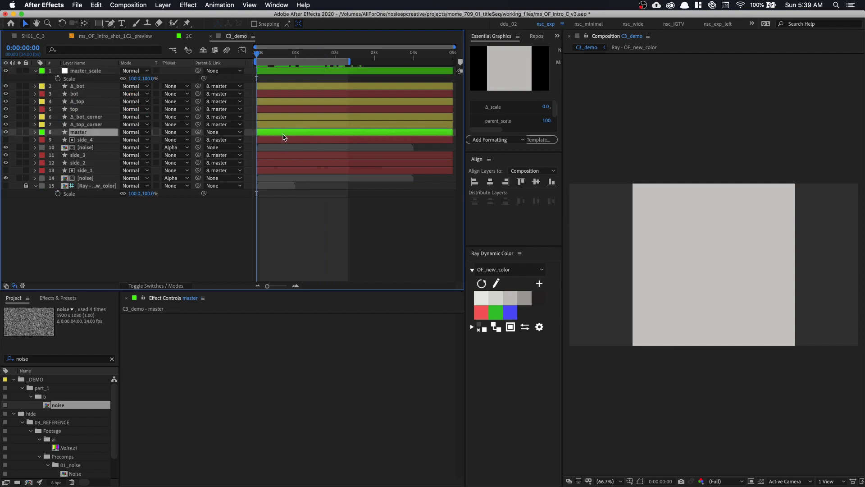
pyautogui.press('u')
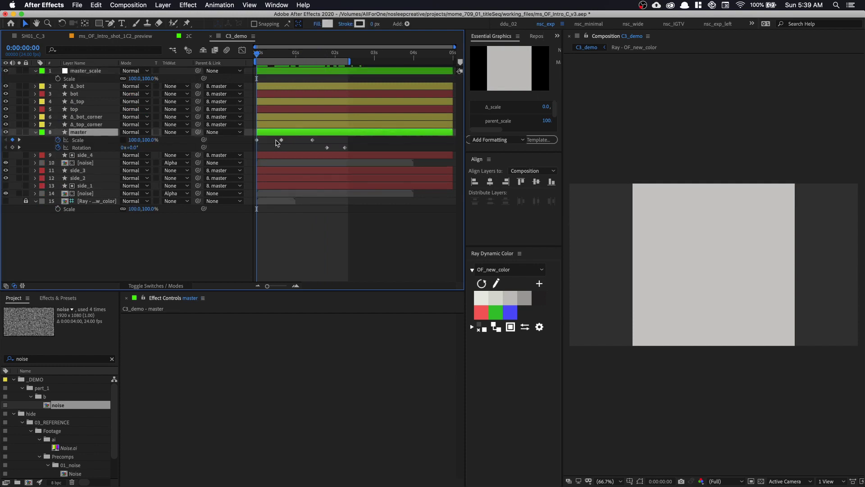
pyautogui.moveTo(131, 141)
pyautogui.mouseDown()
pyautogui.moveTo(140, 140)
pyautogui.moveTo(130, 143)
pyautogui.mouseUp()
pyautogui.click(129, 143)
pyautogui.write('180')
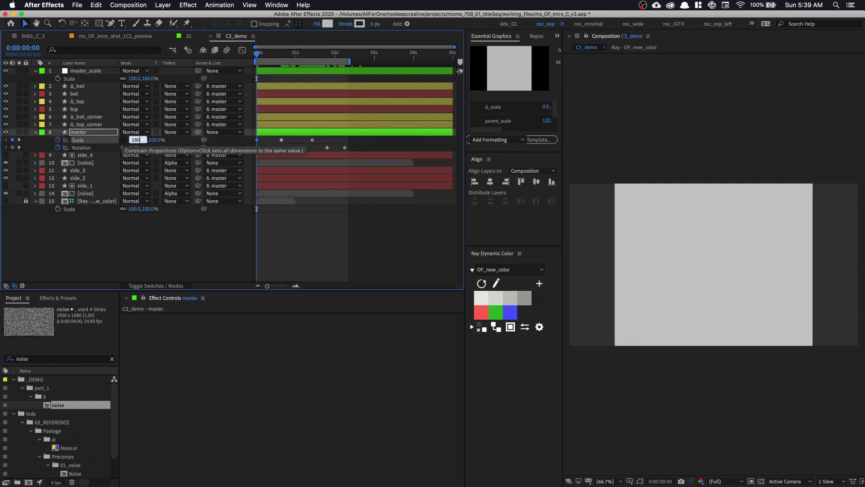
pyautogui.press('Return')
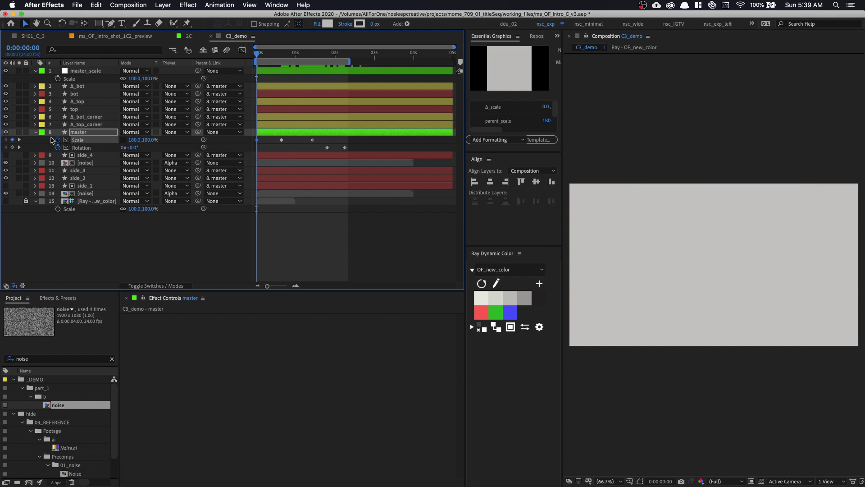
# - Set the master layer's horizontal Scale to 180% on the keyframe at 0:00:00:15
pyautogui.click(19, 140)
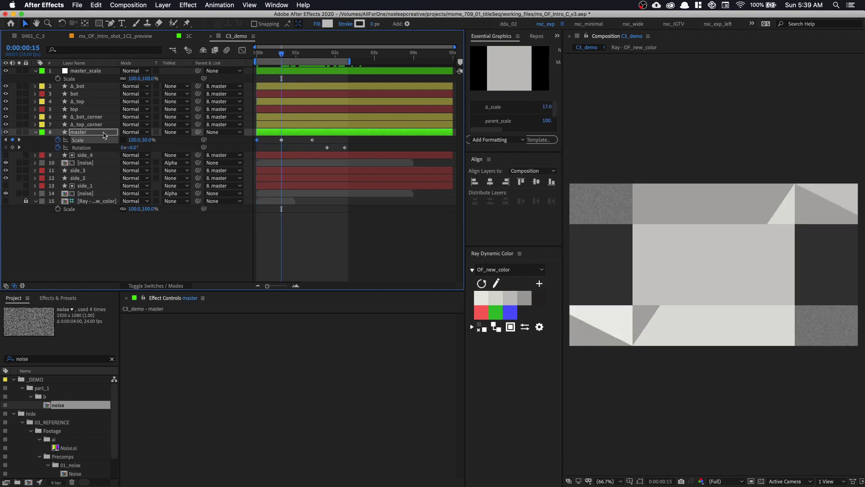
pyautogui.click(135, 140)
pyautogui.write('180')
pyautogui.press('Return')
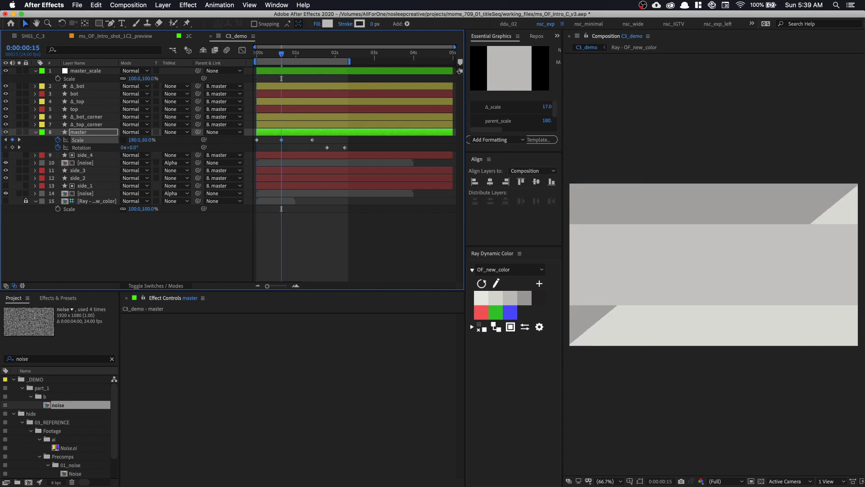
# - Add a Scale keyframe to the master_scale null at 0:00:01:10 and move that keyframe to 0:00:00:15
pyautogui.moveTo(274, 54); pyautogui.dragTo(314, 78)
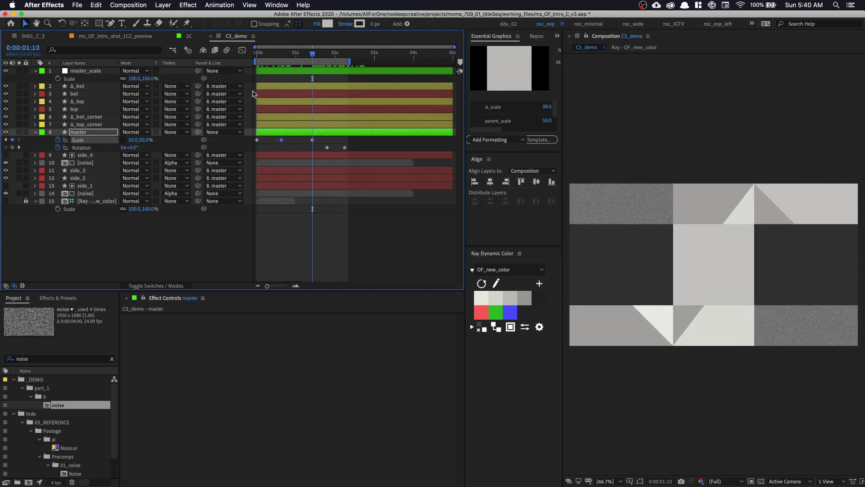
pyautogui.click(58, 79)
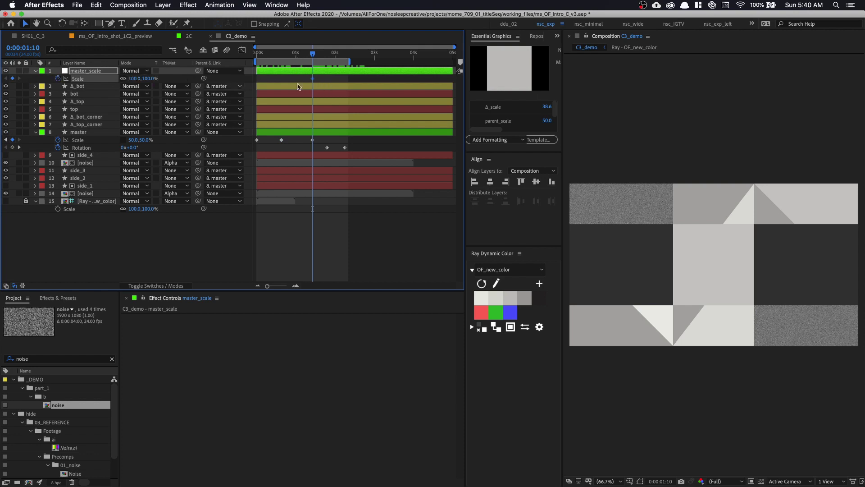
pyautogui.moveTo(312, 79); pyautogui.dragTo(281, 79)
# - Reorder master directly below master_scale with Δ_top beneath it, and reveal Δ_top's Scale
pyautogui.moveTo(79, 133); pyautogui.dragTo(96, 88)
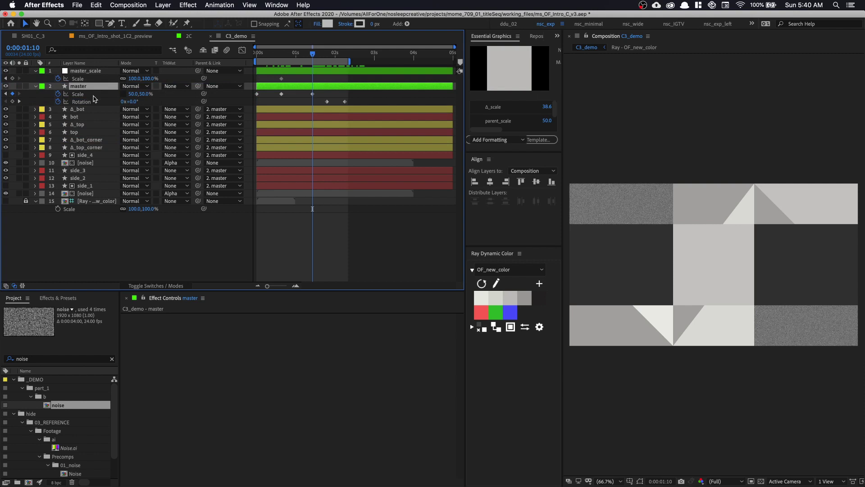
pyautogui.click(88, 124)
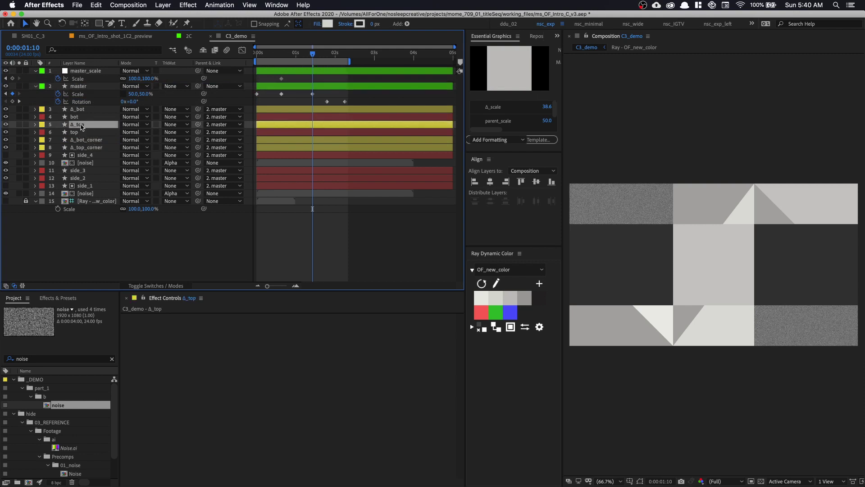
pyautogui.moveTo(87, 128); pyautogui.dragTo(93, 108)
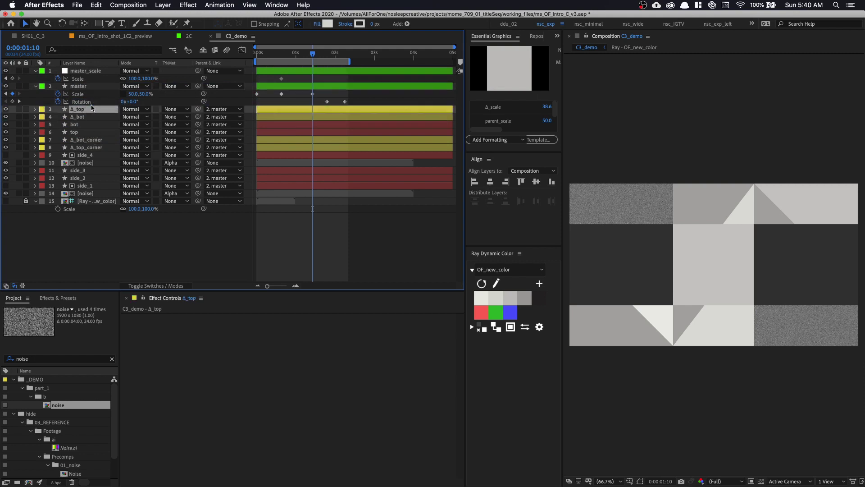
pyautogui.press('s')
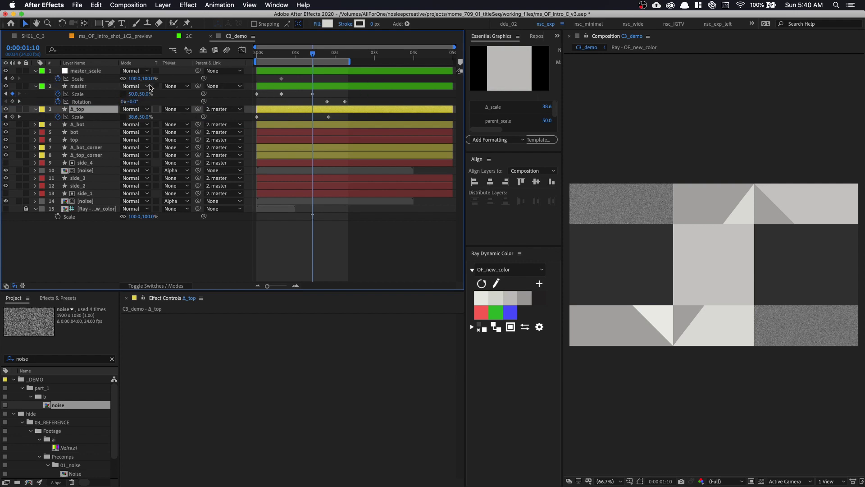
# - Parent the master layer to master_scale and set the null's horizontal Scale to 200% at 0:00:01:10
pyautogui.moveTo(127, 79)
pyautogui.mouseDown()
pyautogui.moveTo(154, 81)
pyautogui.moveTo(143, 84)
pyautogui.mouseUp()
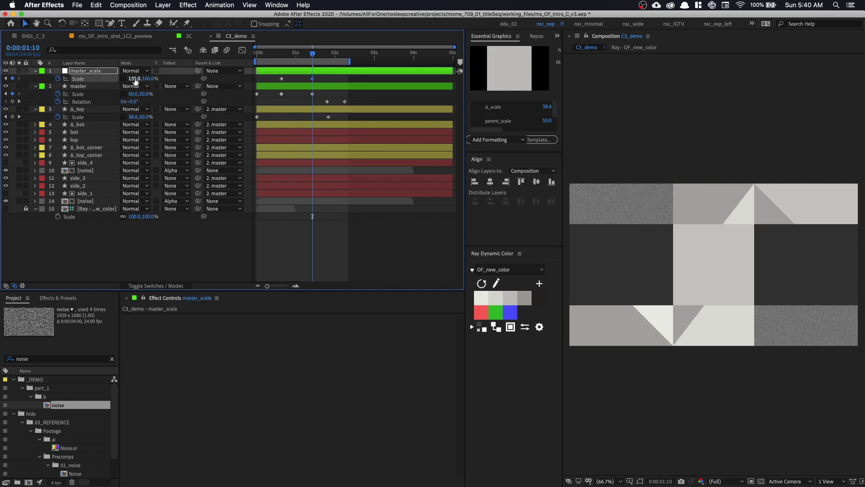
pyautogui.hotkey('ctrl', 'z')
pyautogui.click(124, 86)
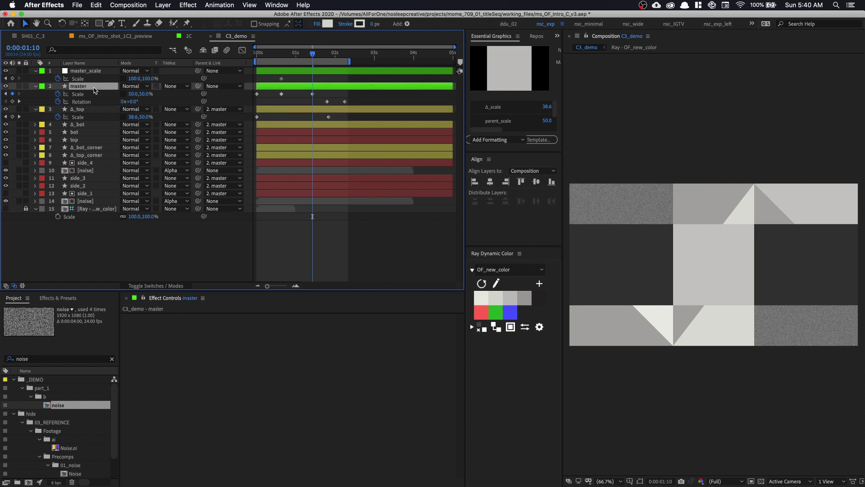
pyautogui.moveTo(197, 88); pyautogui.dragTo(141, 83)
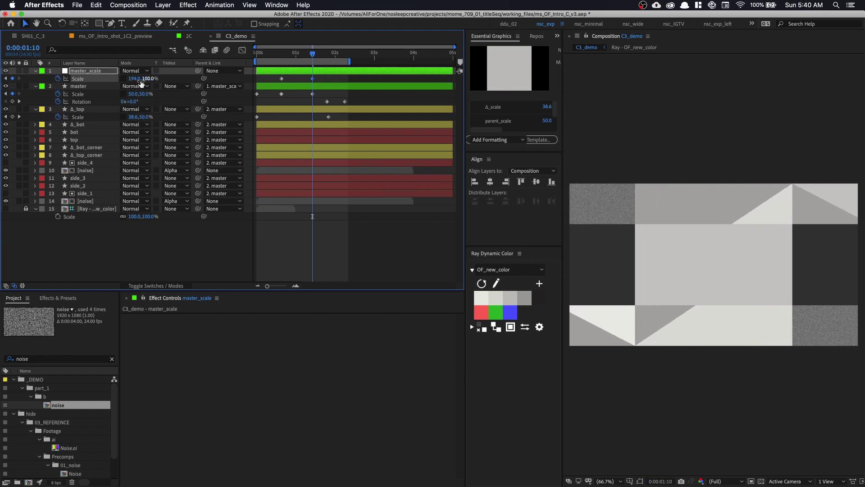
pyautogui.click(138, 79)
pyautogui.press('Return')
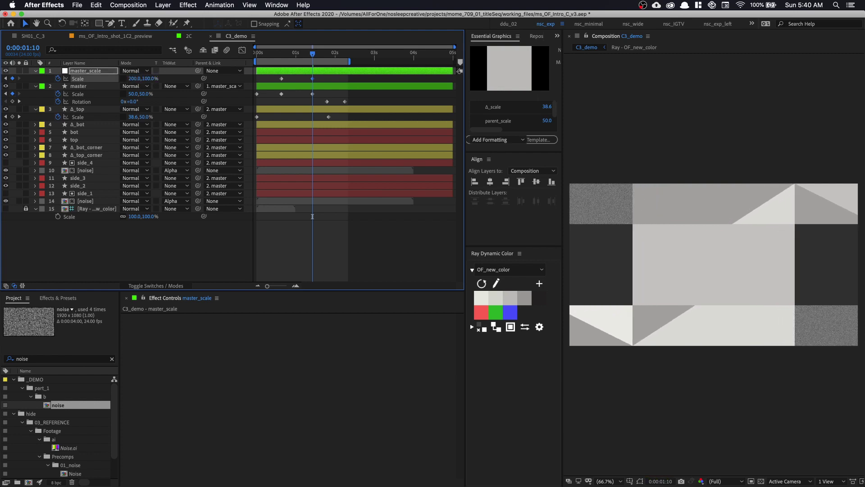
# - Preview the scaling animation and set master_scale's horizontal Scale to 175% at 0:00:01:10
pyautogui.moveTo(289, 58); pyautogui.dragTo(381, 65)
pyautogui.moveTo(811, 230); pyautogui.dragTo(822, 200)
pyautogui.moveTo(685, 232); pyautogui.dragTo(848, 227)
pyautogui.click(312, 65)
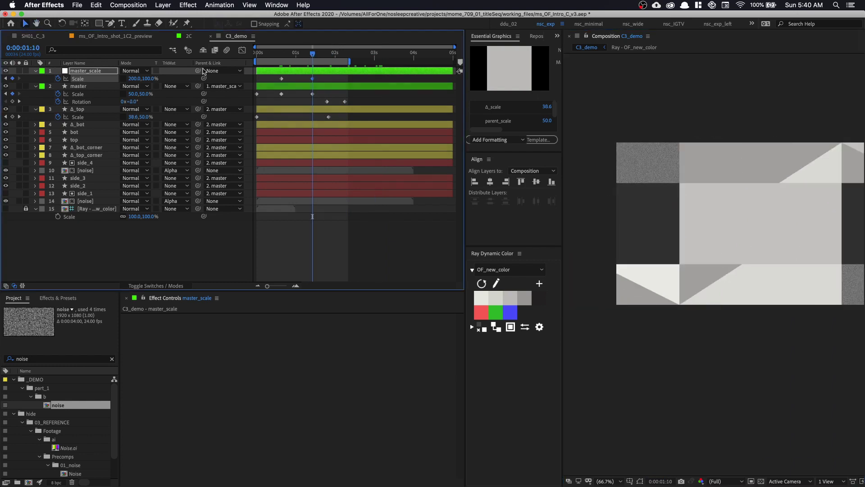
pyautogui.click(135, 78)
pyautogui.write('175')
pyautogui.press('Return')
# - Examine the master, top and bot shapes in the composition and the rotated result at 0:00:02:13
pyautogui.click(734, 215)
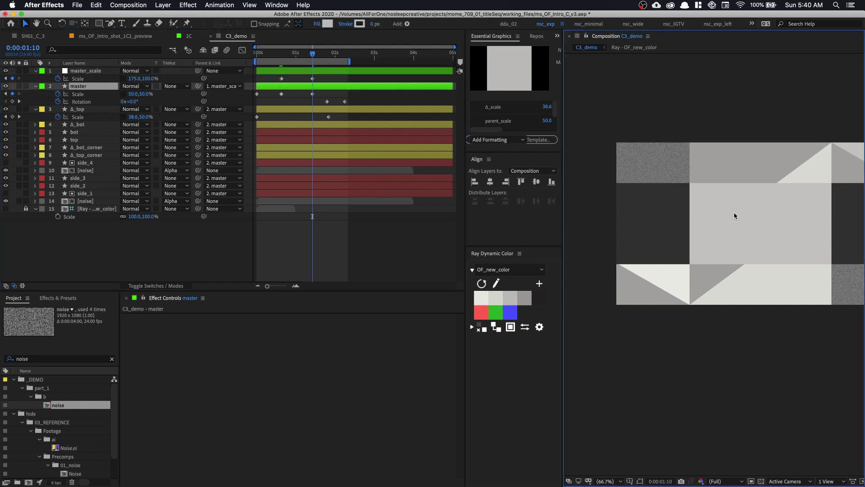
pyautogui.click(696, 177)
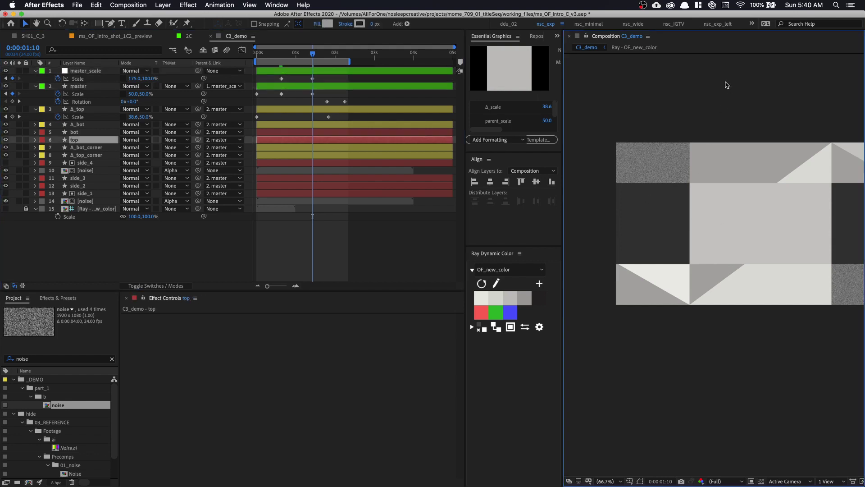
pyautogui.hscroll(3, 727, 135)
pyautogui.click(772, 410)
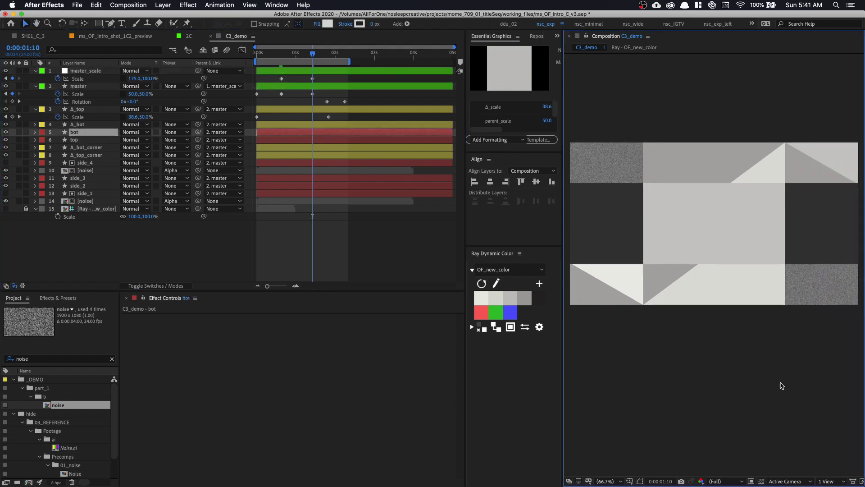
pyautogui.moveTo(313, 54); pyautogui.dragTo(357, 94)
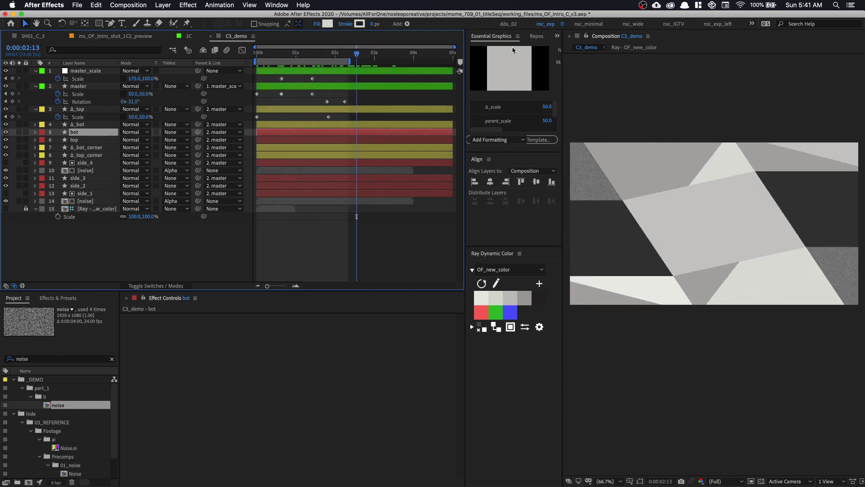
# - Undock the Essential Graphics panel and make it taller to show all its controls
pyautogui.rightClick(497, 38)
pyautogui.click(504, 52)
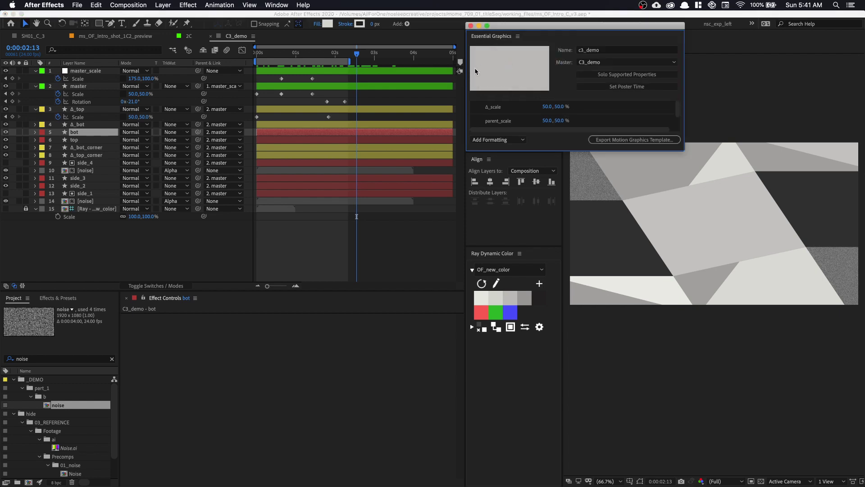
pyautogui.moveTo(520, 151); pyautogui.dragTo(520, 209)
# - Add the master_scale null's Scale property to Essential Graphics and name the control master_scale
pyautogui.moveTo(89, 80); pyautogui.dragTo(500, 119)
pyautogui.click(492, 123)
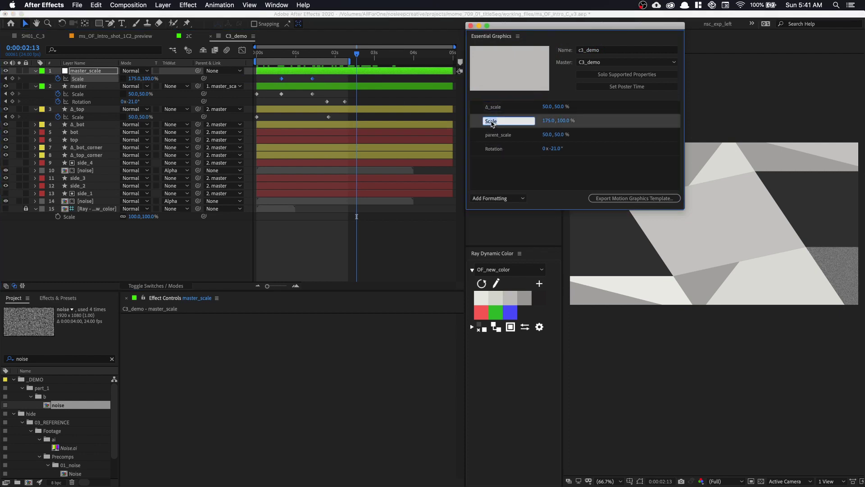
pyautogui.write('master_scale')
pyautogui.press('Return')
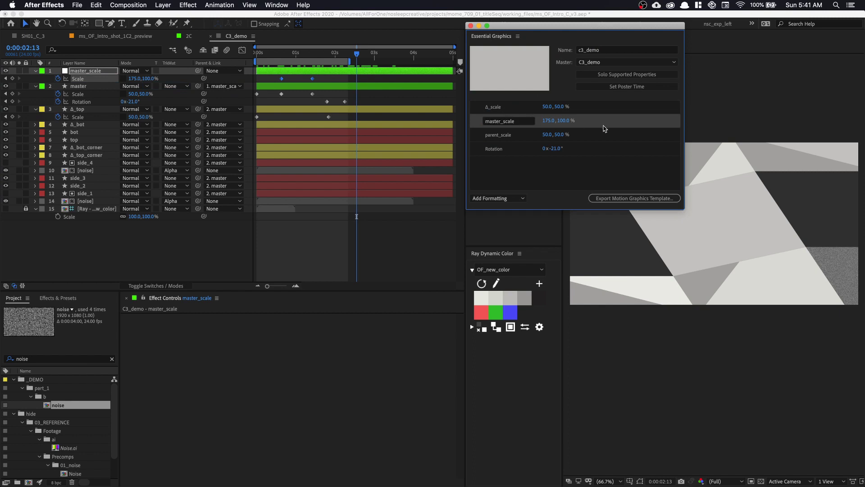
# - Move the master_scale control above Δ_scale in Essential Graphics and close the panel
pyautogui.moveTo(605, 129); pyautogui.dragTo(602, 104)
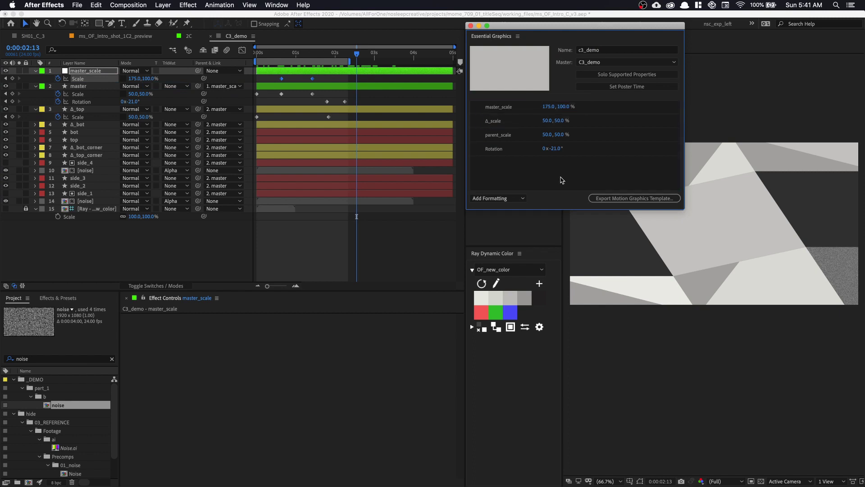
pyautogui.click(471, 26)
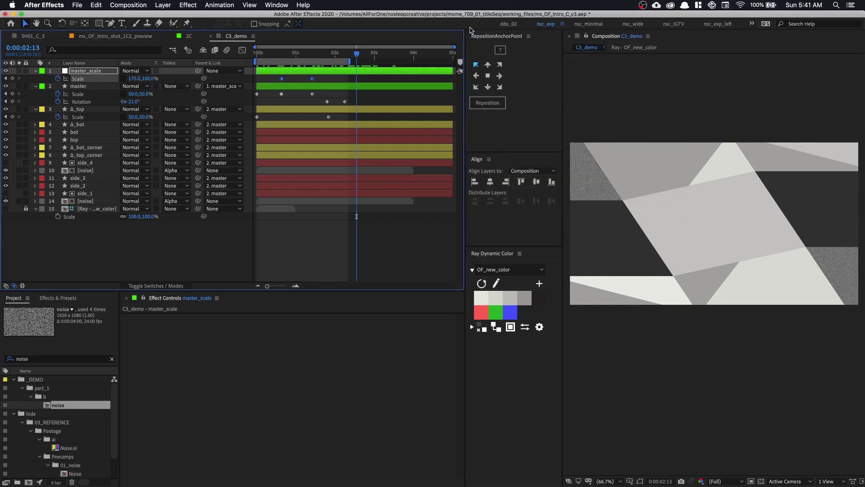
pyautogui.click(380, 253)
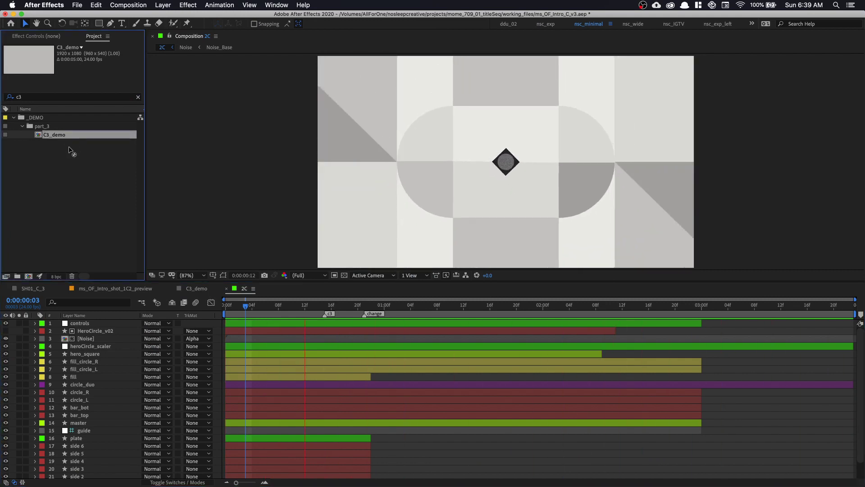
# - Place the C3_demo composition as the uppermost layer, above controls, in the 2C composition
pyautogui.moveTo(68, 150); pyautogui.dragTo(225, 331)
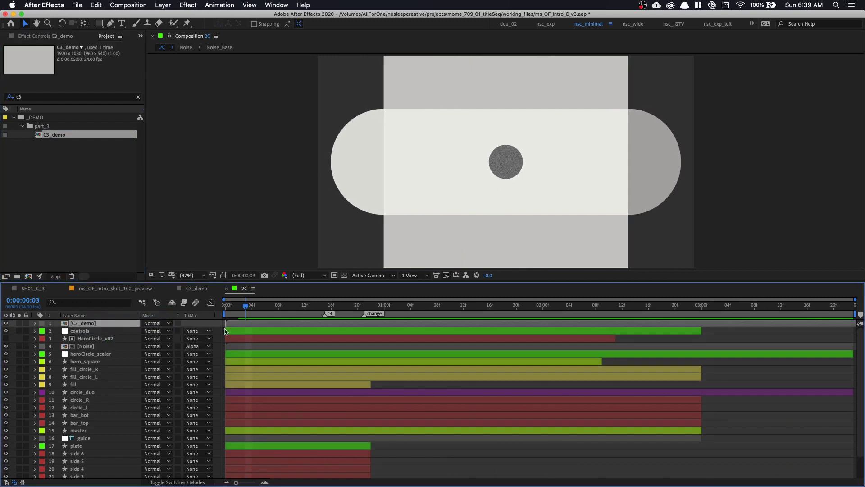
# - Start the C3_demo layer at the c3 marker (0:00:00:15), give it an orange label and preview the composition
pyautogui.keyDown('shift'); pyautogui.click(307, 310); pyautogui.keyUp('shift')
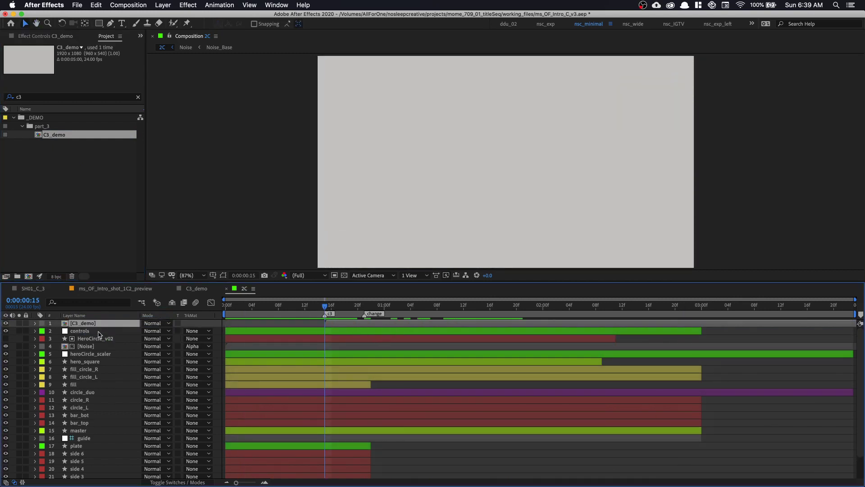
pyautogui.click(42, 323)
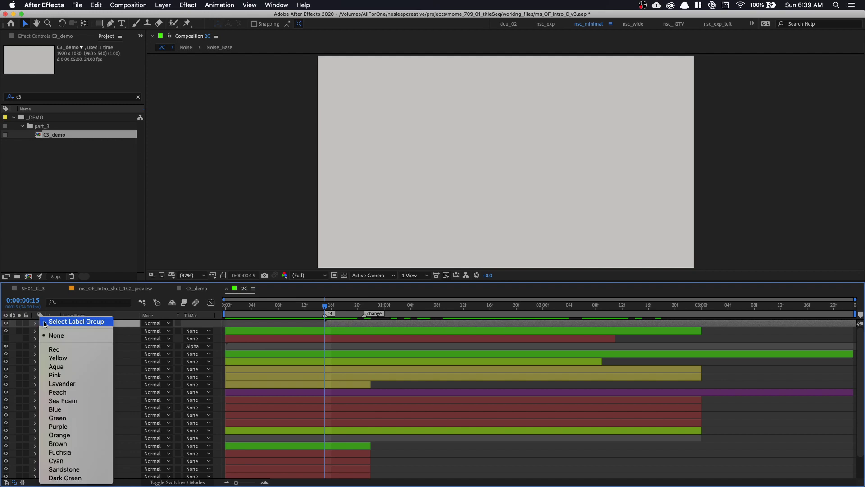
pyautogui.click(87, 435)
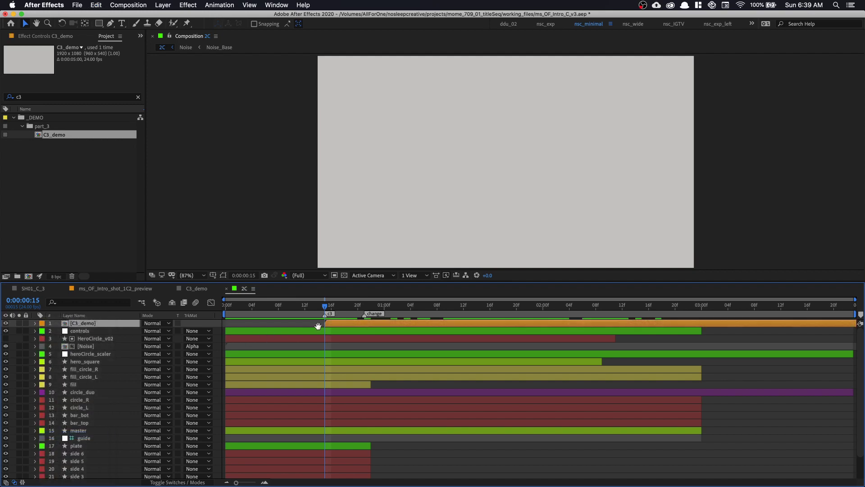
pyautogui.press('space')
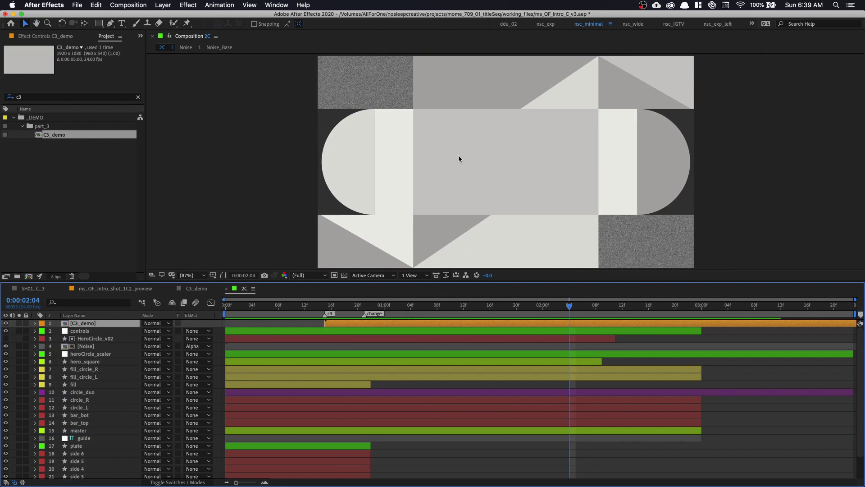
# - Hide the master layer inside the C3_demo composition and set that composition's current time to 0:00:00:15
pyautogui.doubleClick(96, 324)
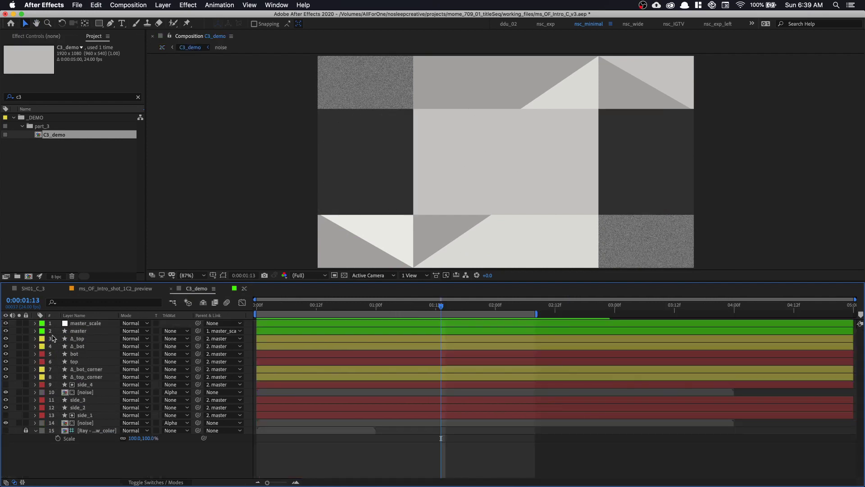
pyautogui.click(5, 331)
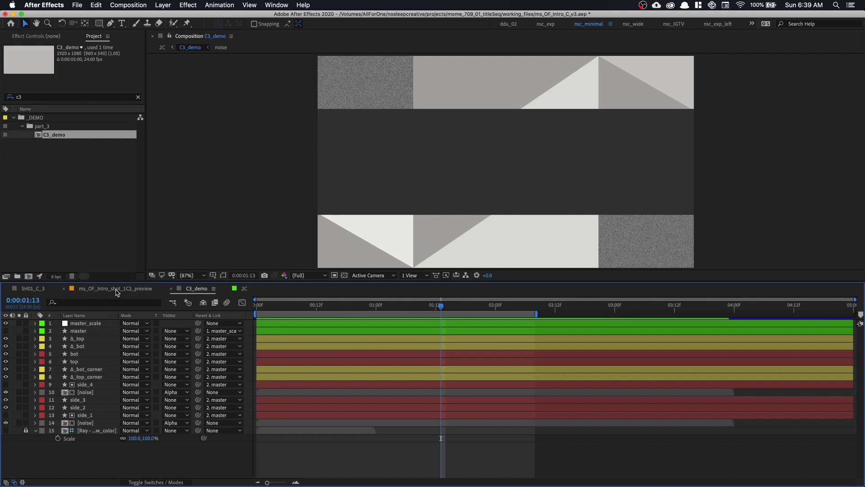
pyautogui.click(116, 290)
pyautogui.click(197, 289)
pyautogui.moveTo(424, 304); pyautogui.dragTo(315, 301)
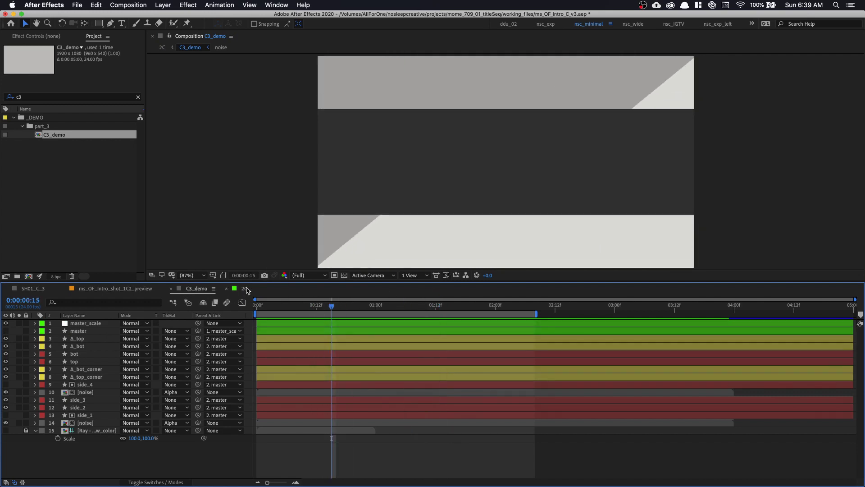
# - Copy the master_scale and master layers from C3_demo into the 2C composition, above the C3_demo layer
pyautogui.click(79, 331)
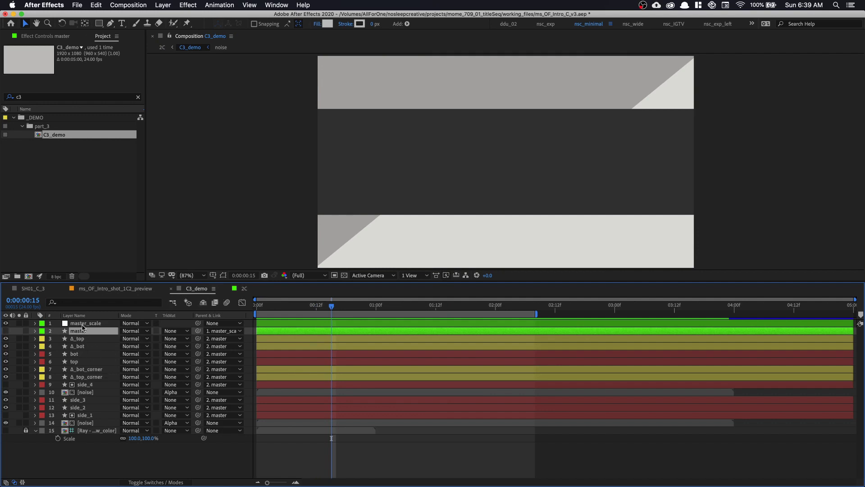
pyautogui.click(82, 324)
pyautogui.keyDown('shift'); pyautogui.click(95, 332); pyautogui.keyUp('shift')
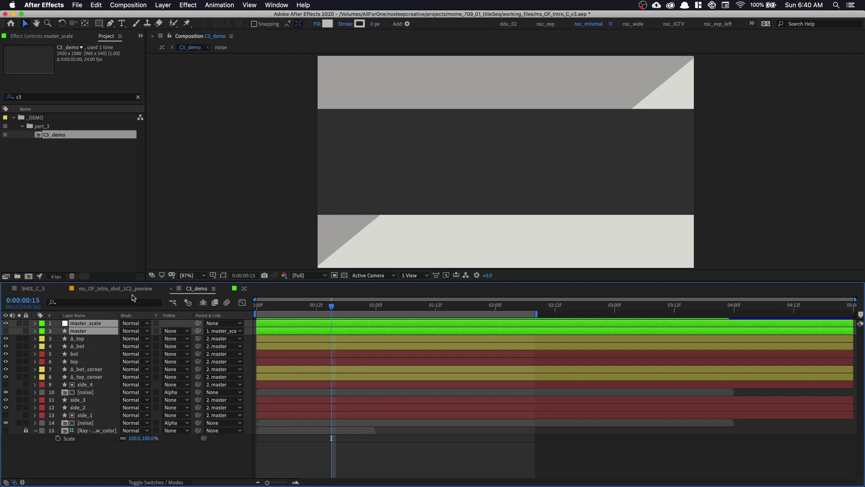
pyautogui.click(244, 289)
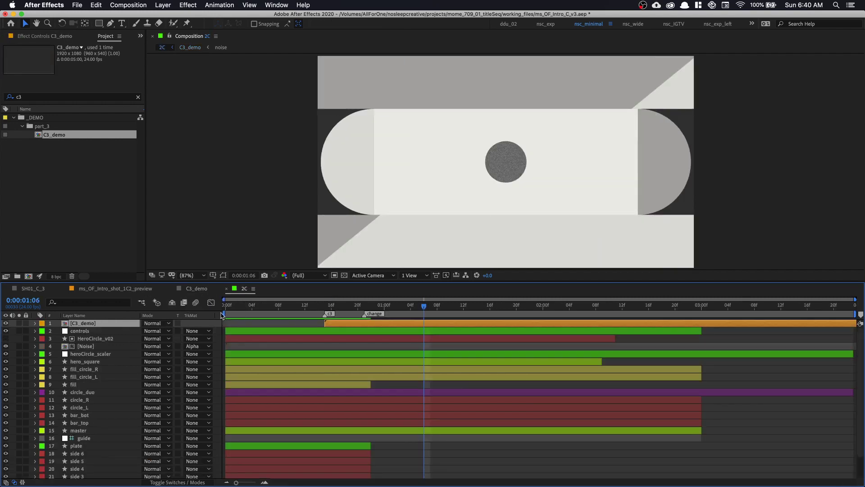
pyautogui.scroll(2, 99, 340)
# - Give the pasted master_scale and master 2 layers a blue label in the 2C composition
pyautogui.click(42, 339)
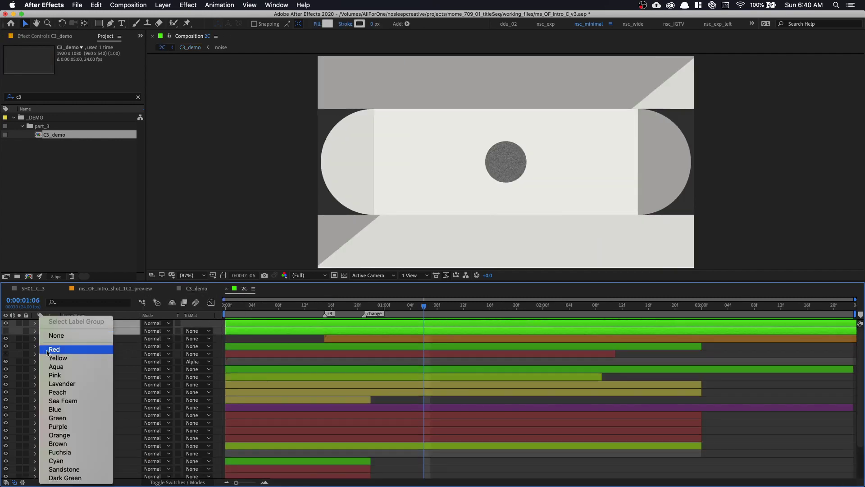
pyautogui.click(70, 418)
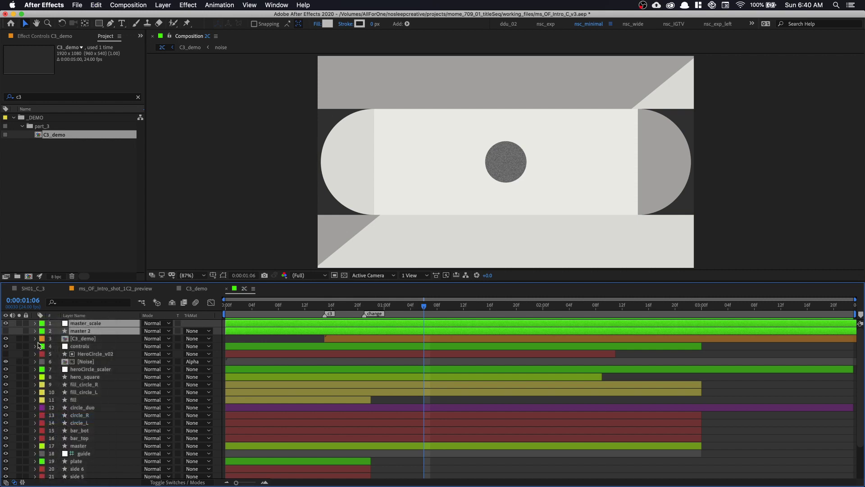
pyautogui.click(42, 331)
pyautogui.click(72, 410)
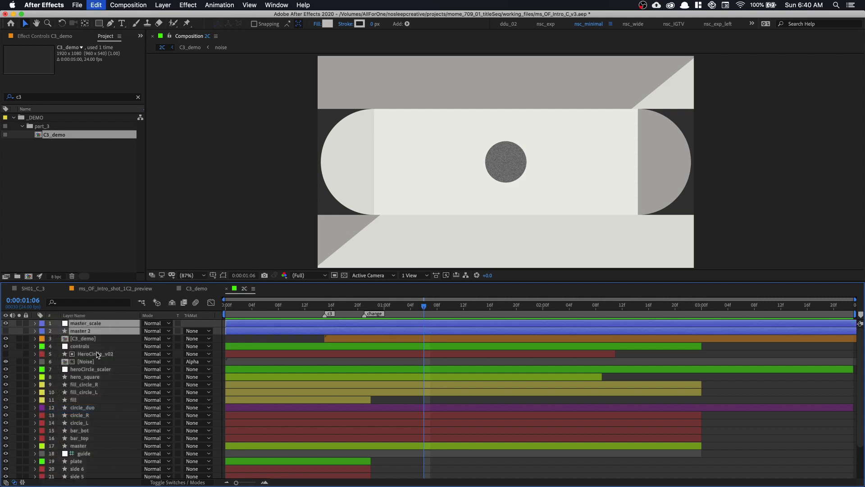
# - Rename the master 2 layer as IMPORT_master_BG
pyautogui.click(93, 339)
pyautogui.click(72, 331)
pyautogui.press('Return')
pyautogui.press('BackSpace')
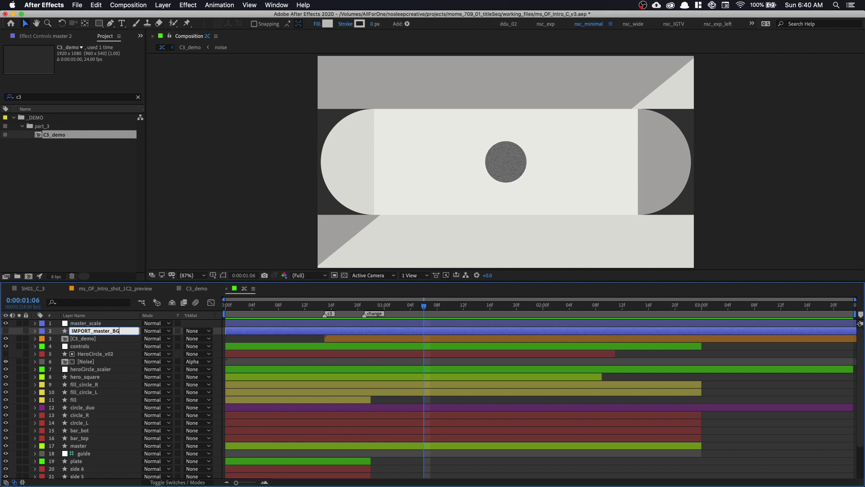
pyautogui.press('Return')
# - Rename the master_scale layer as IMPORT_master_scale
pyautogui.click(90, 323)
pyautogui.press('Return')
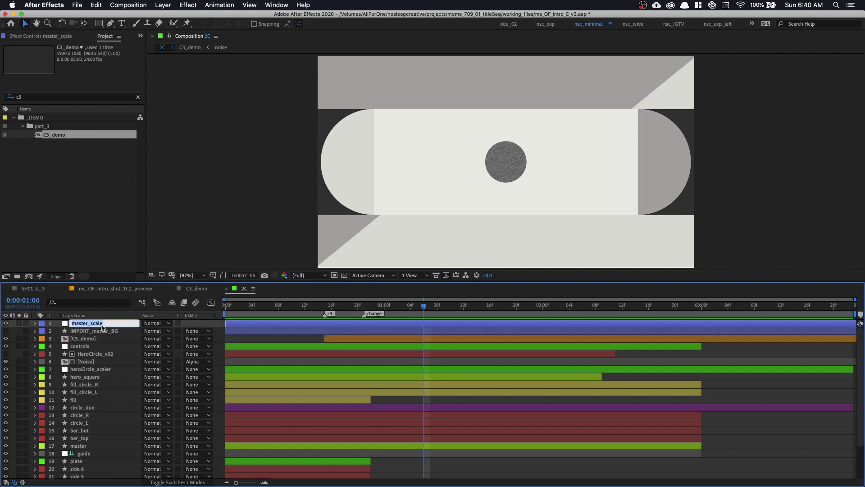
pyautogui.press('Home')
pyautogui.write('IMPORT')
pyautogui.write('_')
pyautogui.press('Return')
# - Reveal the Scale property of IMPORT_master_scale and the keyframed properties of IMPORT_master_BG
pyautogui.press('s')
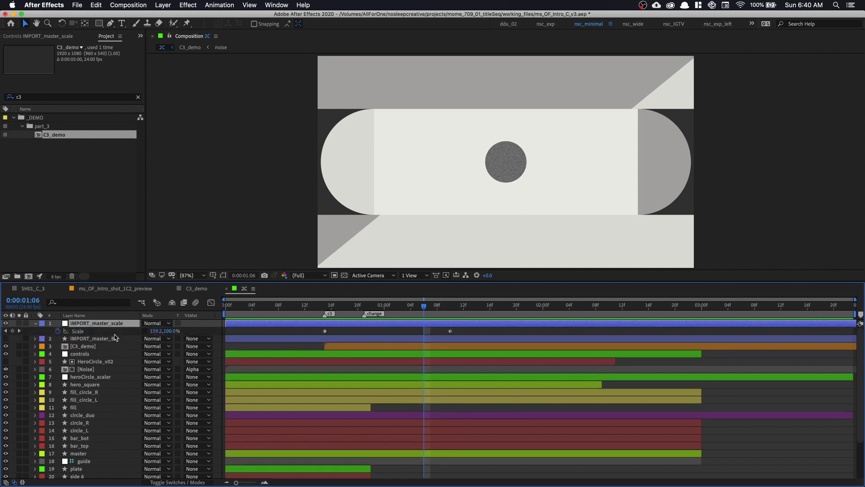
pyautogui.click(104, 339)
pyautogui.press('u')
pyautogui.click(88, 363)
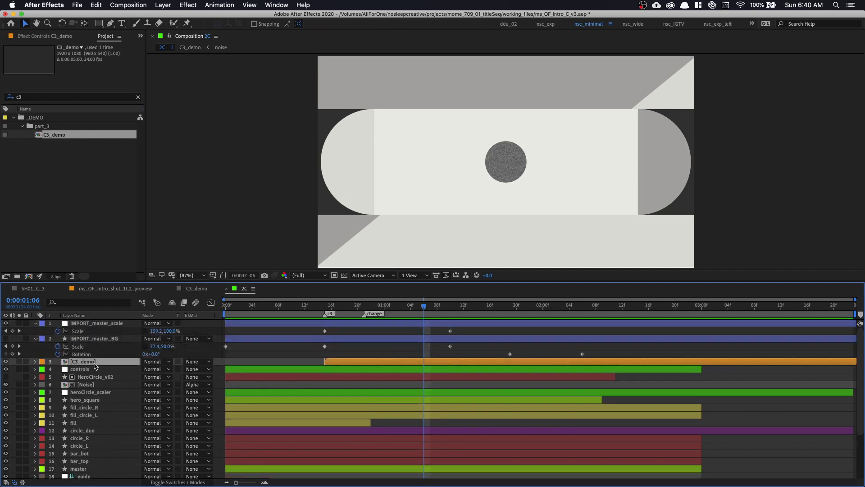
pyautogui.click(108, 340)
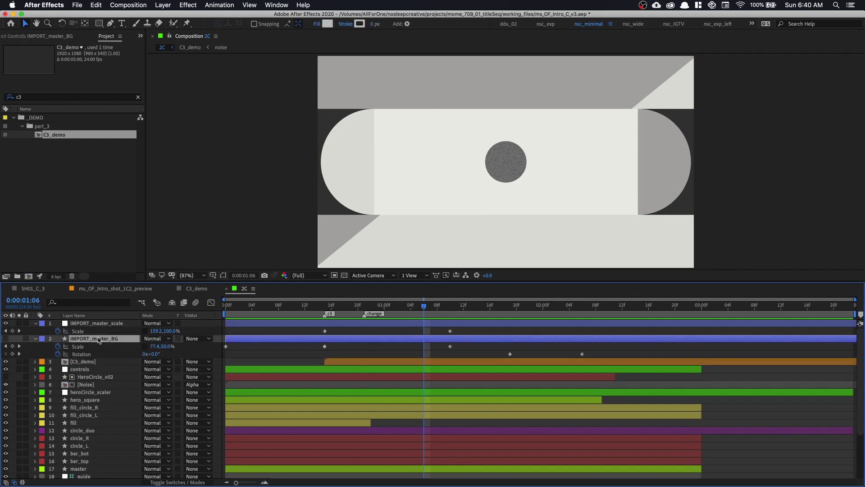
# - Show the Parent & Link column to check the parenting of the two imported layers, and hide the column again
pyautogui.click(157, 481)
pyautogui.click(157, 482)
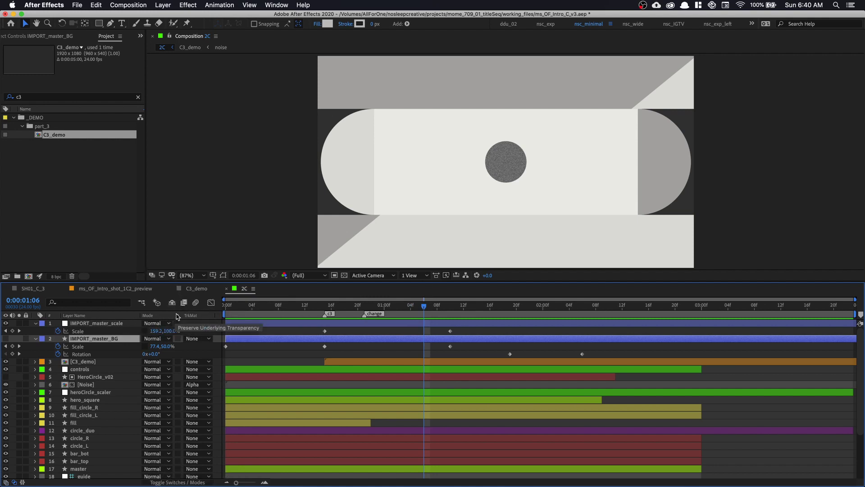
pyautogui.rightClick(197, 318)
pyautogui.moveTo(221, 345)
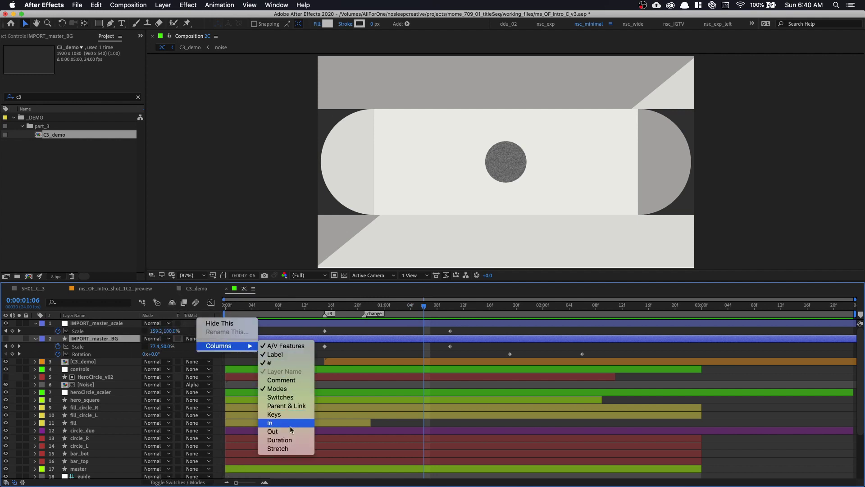
pyautogui.click(287, 406)
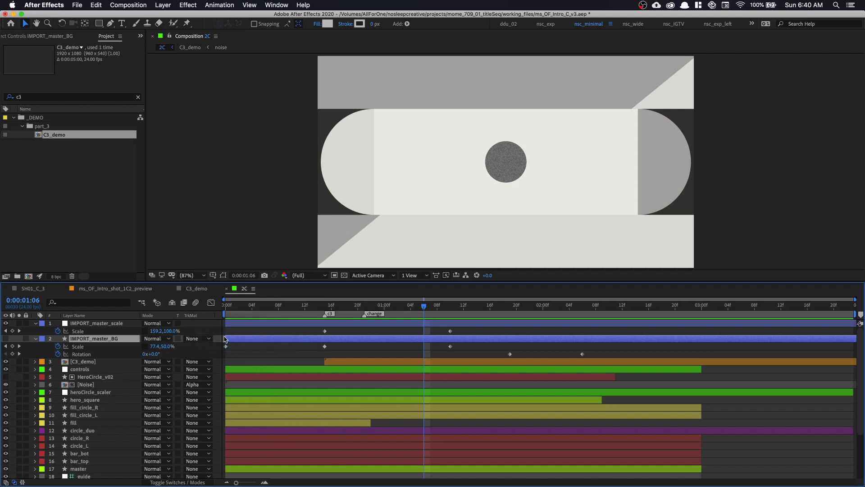
pyautogui.rightClick(239, 317)
pyautogui.moveTo(262, 345)
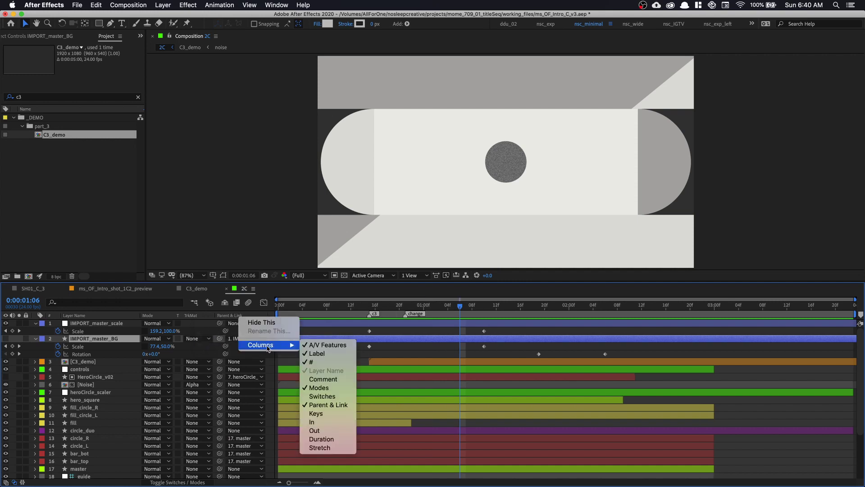
pyautogui.click(335, 405)
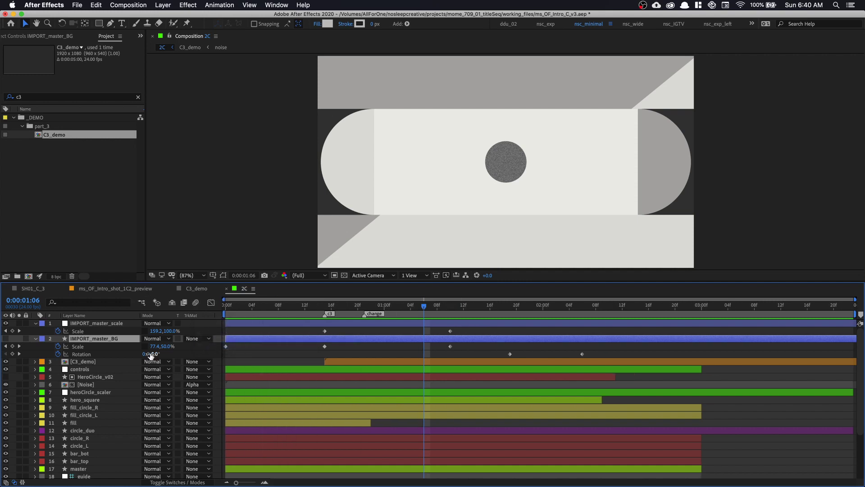
# - Remove the keyframes from Scale on both IMPORT layers and from IMPORT_master_BG's Rotation, and enable expressions on these properties
pyautogui.click(106, 348)
pyautogui.click(58, 346)
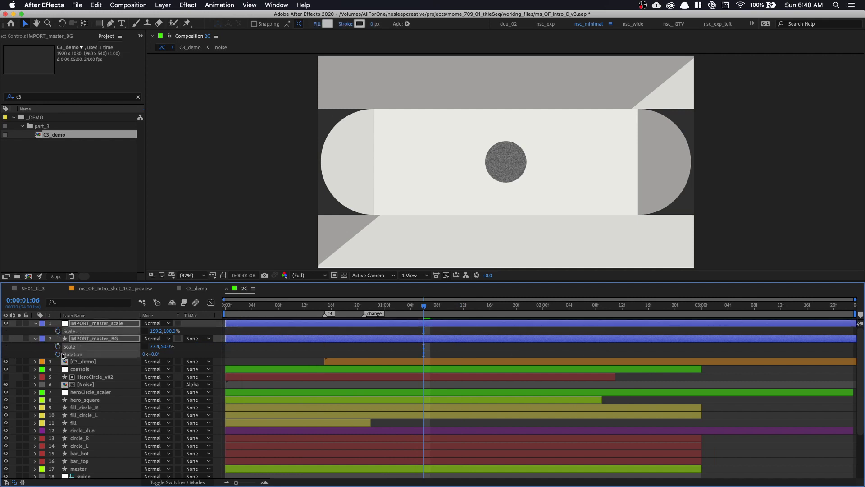
pyautogui.keyDown('alt'); pyautogui.click(59, 348); pyautogui.keyUp('alt')
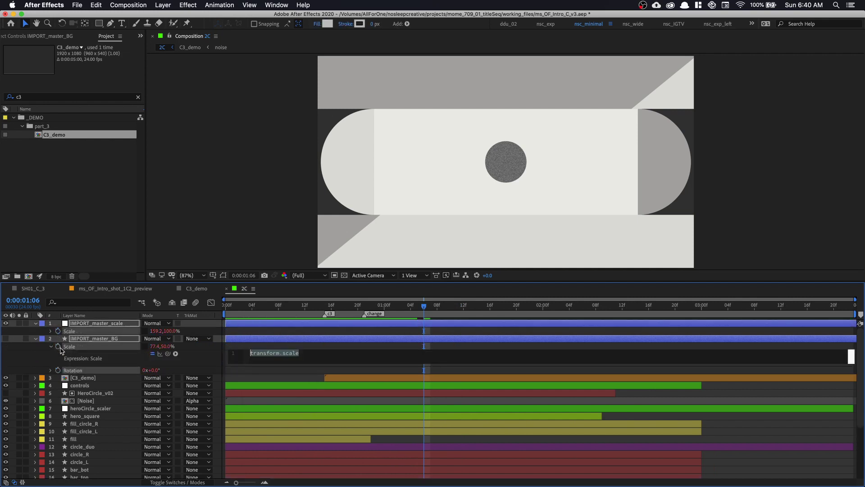
# - Reveal the animated properties of C3_demo and link IMPORT_master_scale's Scale expression to its master_scale property
pyautogui.click(90, 379)
pyautogui.press('u')
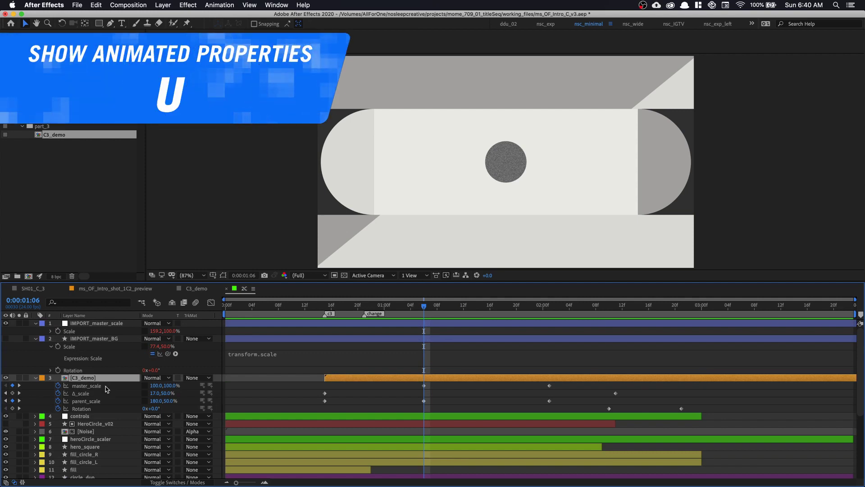
pyautogui.press('F2')
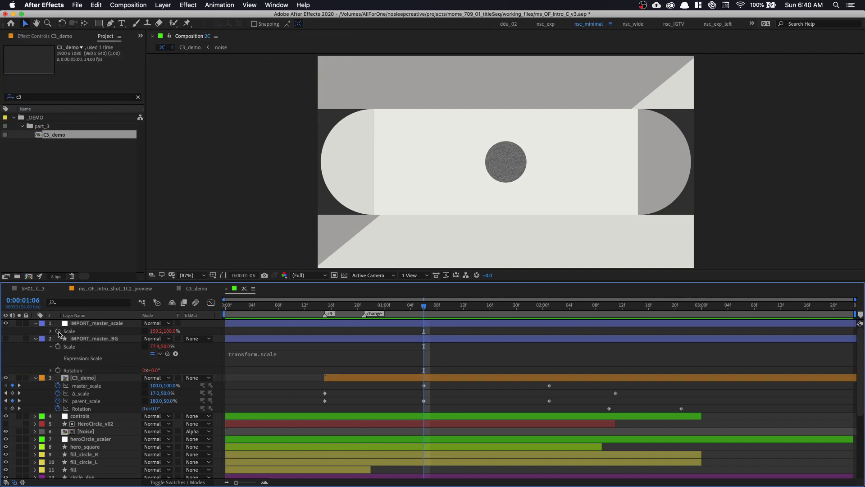
pyautogui.keyDown('alt'); pyautogui.click(58, 331); pyautogui.keyUp('alt')
pyautogui.moveTo(168, 339); pyautogui.dragTo(86, 401)
# - Link IMPORT_master_BG's Scale expression to the parent_scale property of the C3_demo layer
pyautogui.click(80, 370)
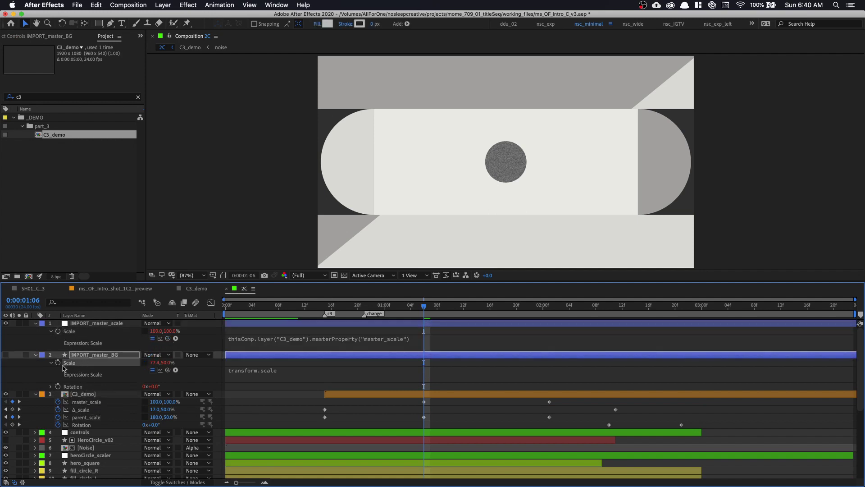
pyautogui.keyDown('alt'); pyautogui.click(59, 362); pyautogui.keyUp('alt')
pyautogui.keyDown('alt'); pyautogui.click(58, 362); pyautogui.keyUp('alt')
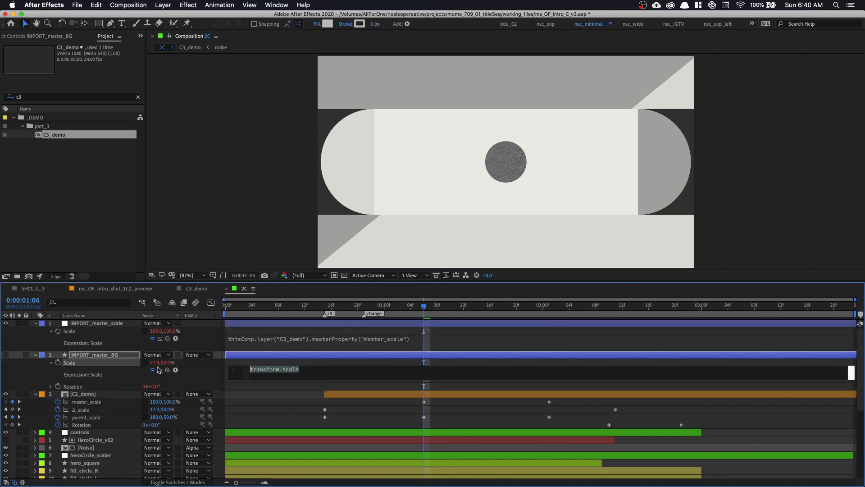
pyautogui.moveTo(168, 370); pyautogui.dragTo(93, 416)
# - Link IMPORT_master_BG's Rotation expression to C3_demo's Rotation property and collapse both IMPORT layers
pyautogui.click(58, 387)
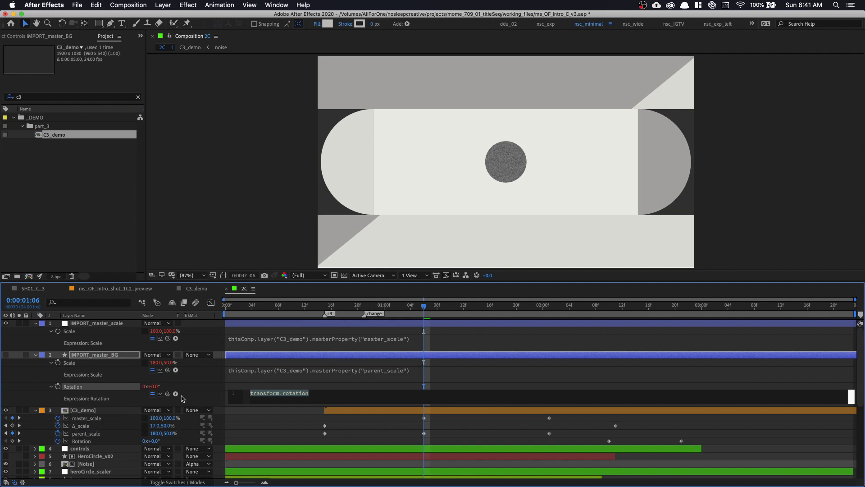
pyautogui.moveTo(110, 437); pyautogui.dragTo(109, 428)
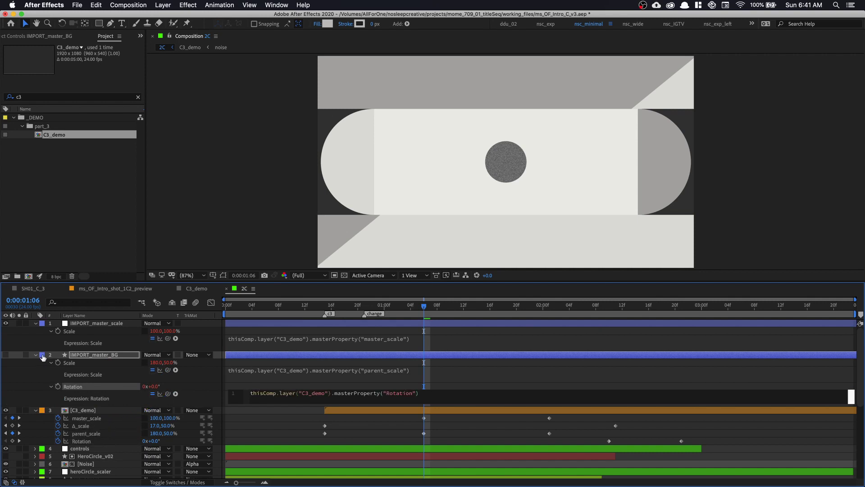
pyautogui.click(38, 358)
pyautogui.click(35, 355)
pyautogui.click(36, 323)
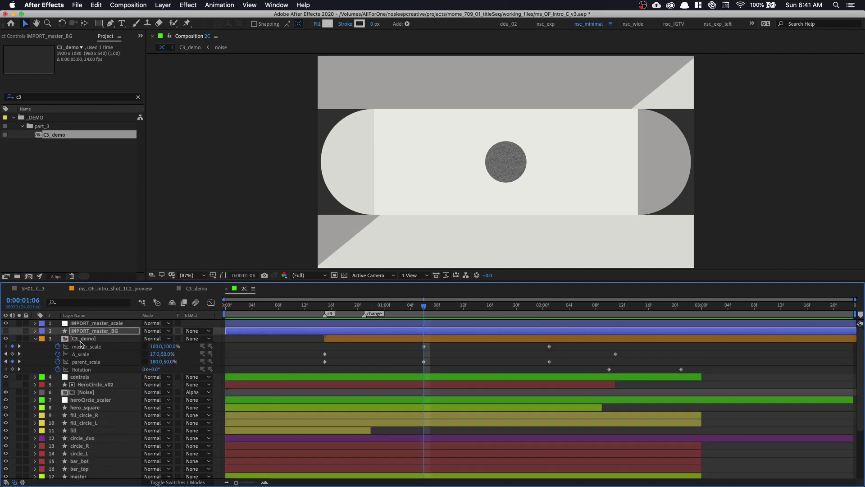
# - Make the IMPORT_master_BG layer visible and apply a Fill effect to it
pyautogui.click(6, 330)
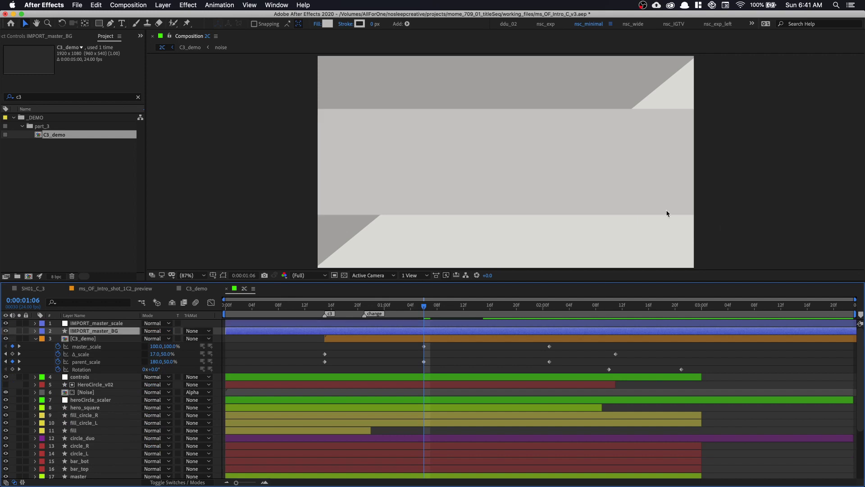
pyautogui.hotkey('ctrl', 'space')
pyautogui.write('fill')
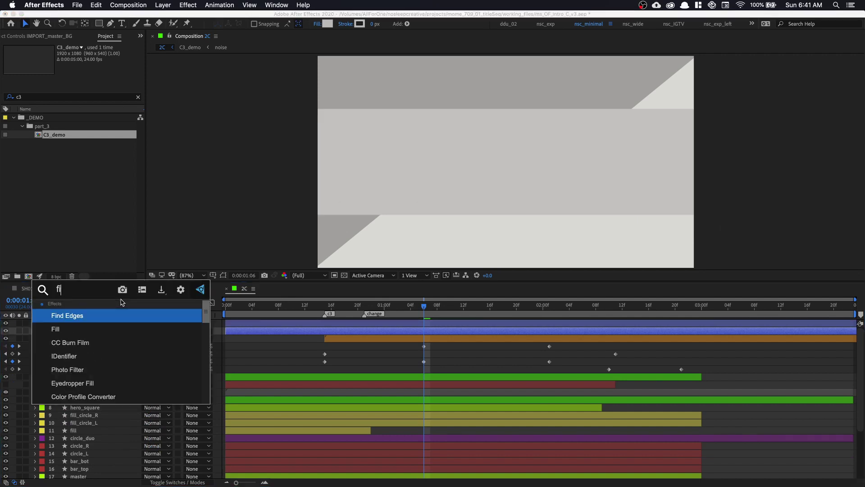
pyautogui.press('Return')
pyautogui.click(113, 323)
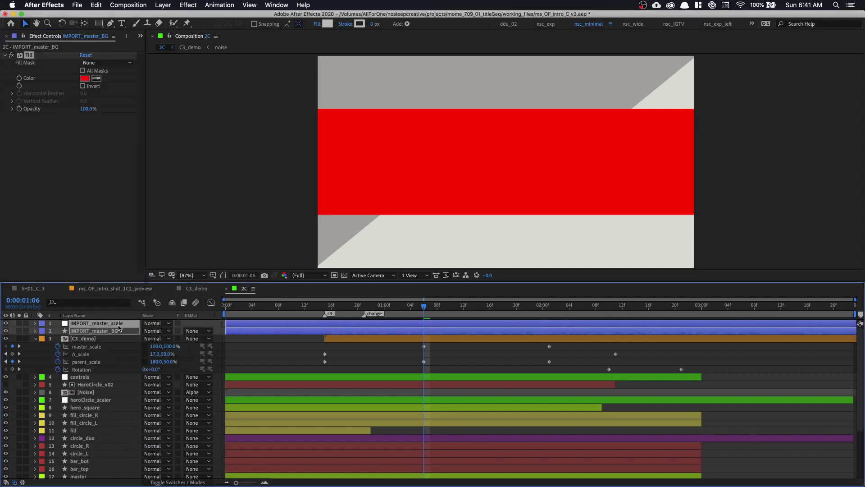
# - Move both IMPORT layers directly below the guide layer and trim their start to the c3 marker at 0:00:00:15
pyautogui.press('`')
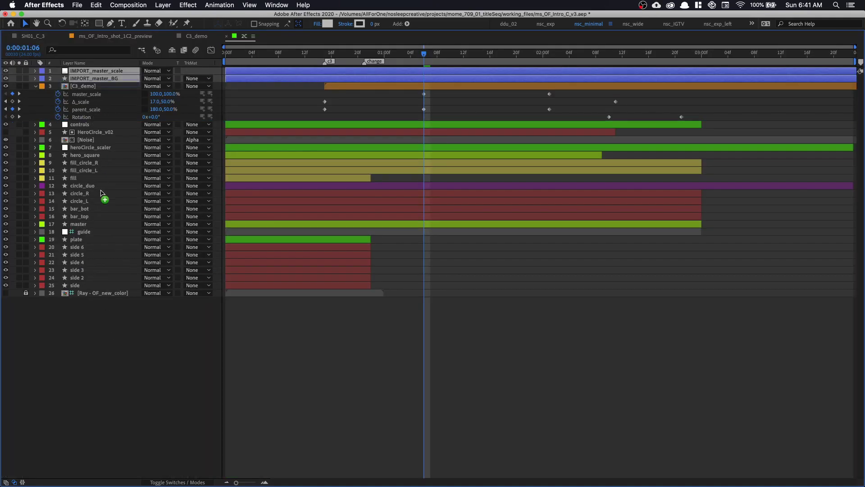
pyautogui.moveTo(101, 193); pyautogui.dragTo(108, 243)
pyautogui.press('`')
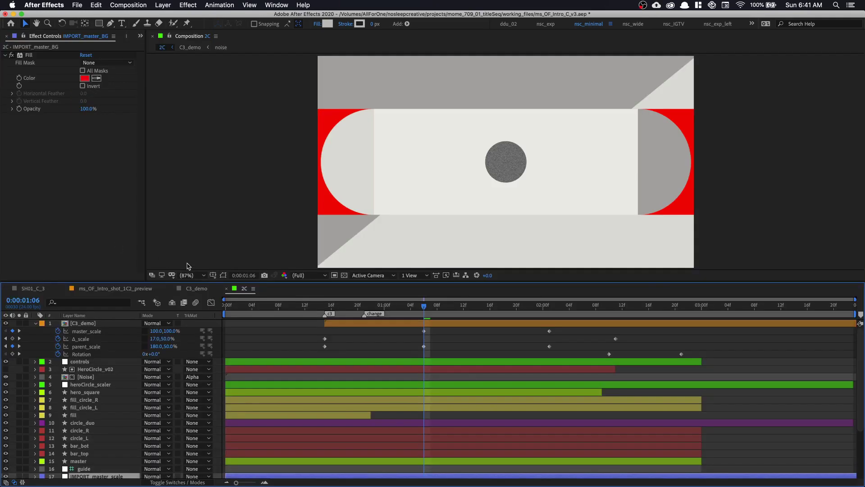
pyautogui.click(327, 314)
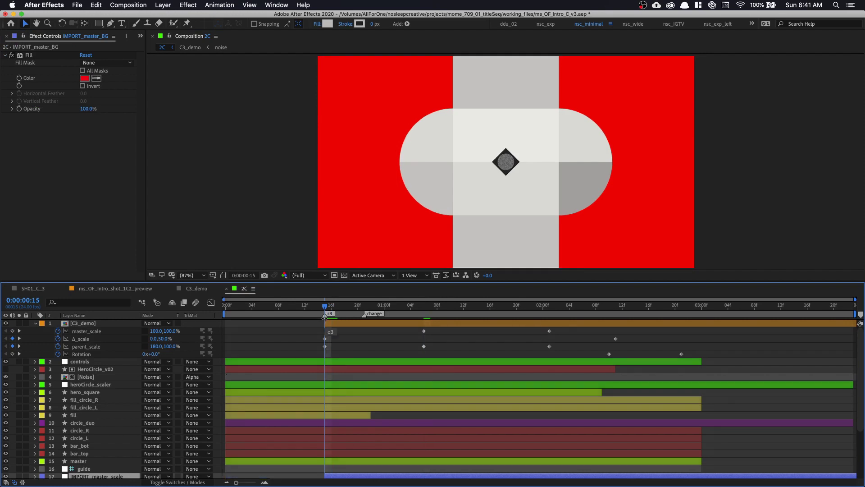
pyautogui.scroll(-3, 474, 415)
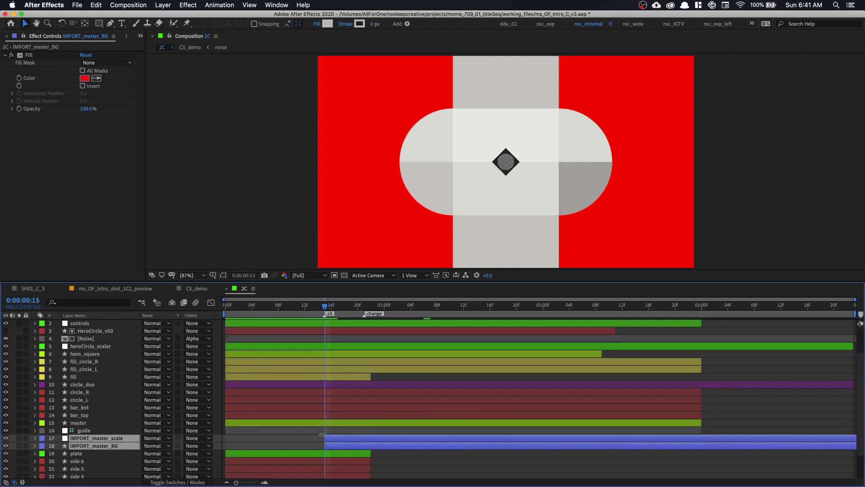
# - Preview the 2C composition from its start and delete the Fill effect from IMPORT_master_BG
pyautogui.moveTo(313, 305); pyautogui.dragTo(211, 307)
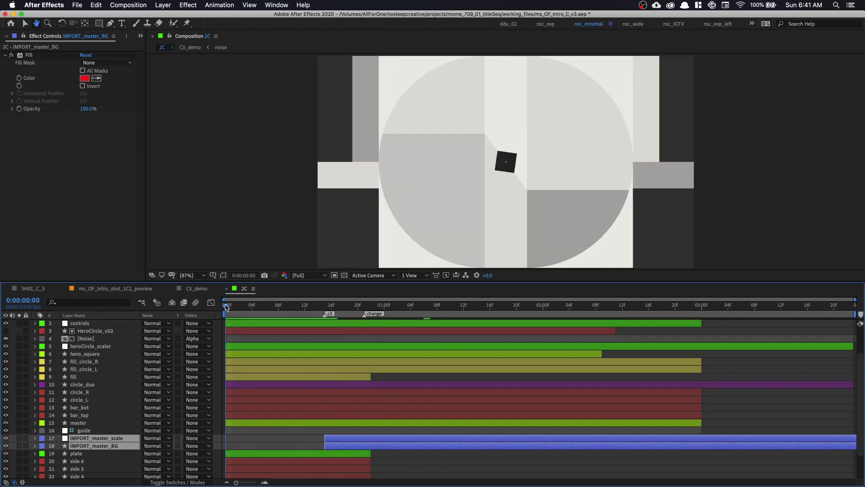
pyautogui.press('space')
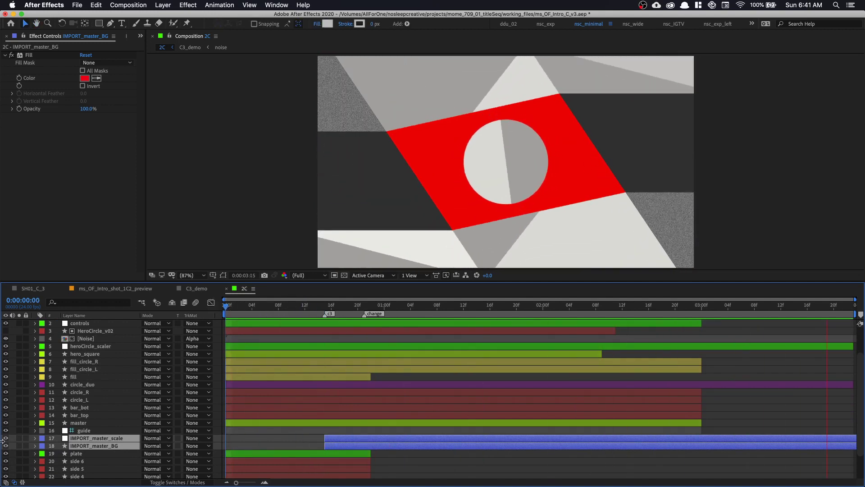
pyautogui.click(66, 186)
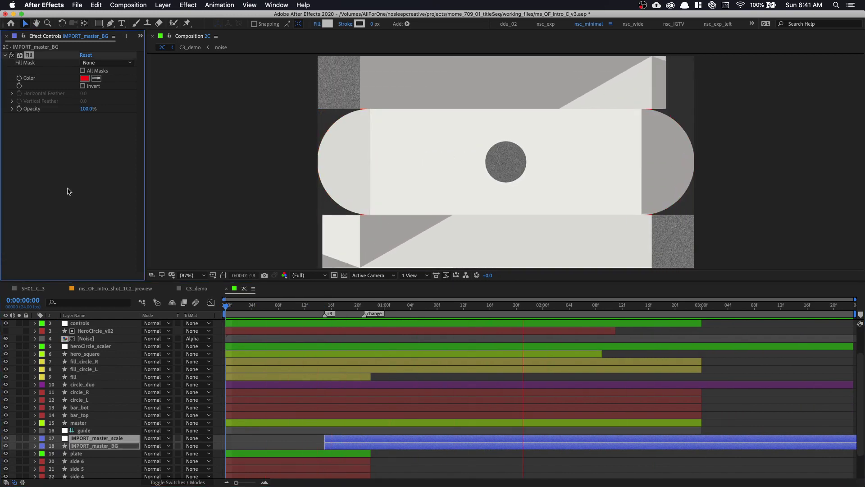
pyautogui.press('Return')
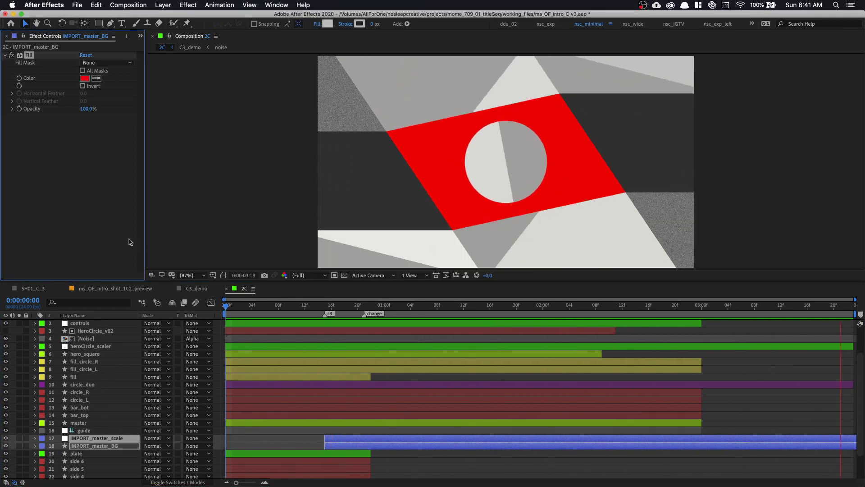
pyautogui.click(119, 447)
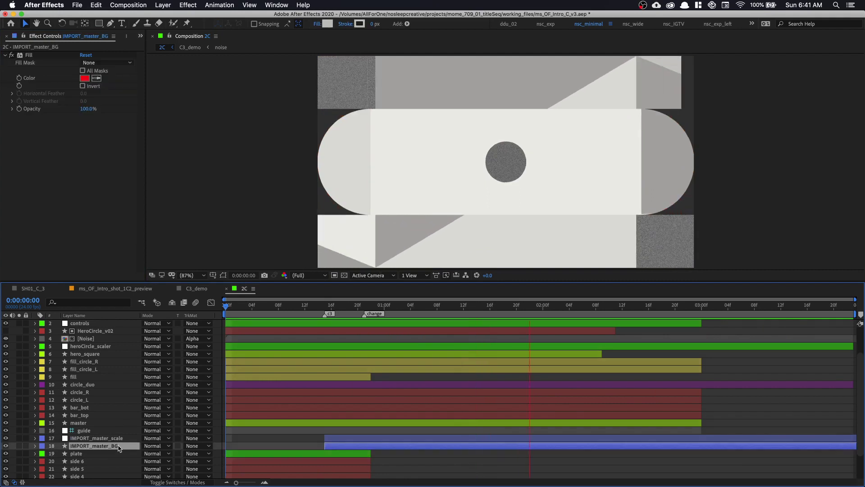
pyautogui.click(35, 56)
pyautogui.press('Delete')
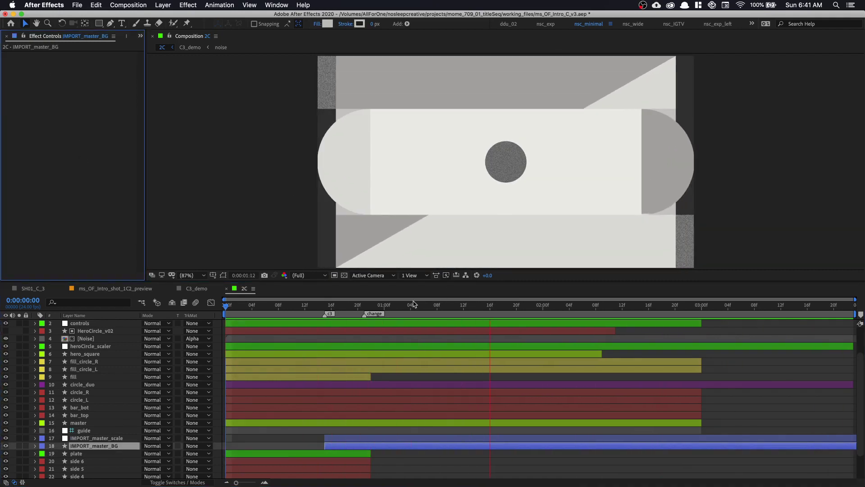
# - Make the IMPORT_master_BG layer start where the plate layer ends, just after the change marker, and preview the composition
pyautogui.click(366, 309)
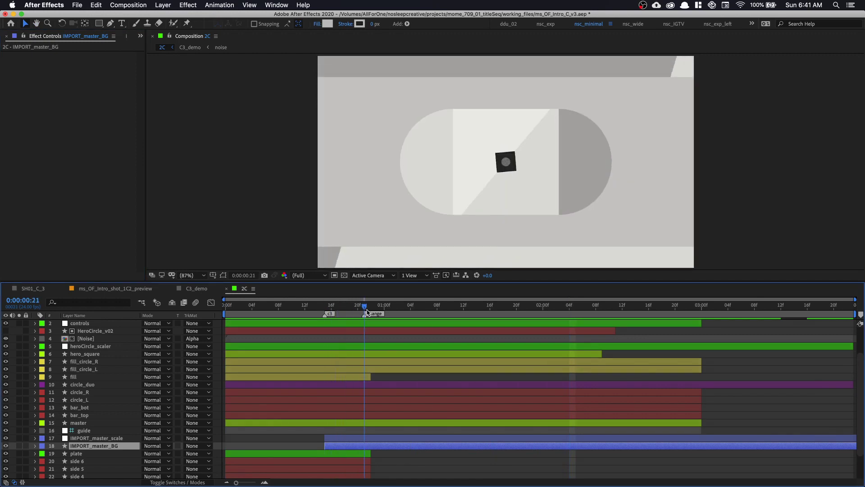
pyautogui.click(403, 463)
pyautogui.moveTo(409, 446); pyautogui.dragTo(443, 446)
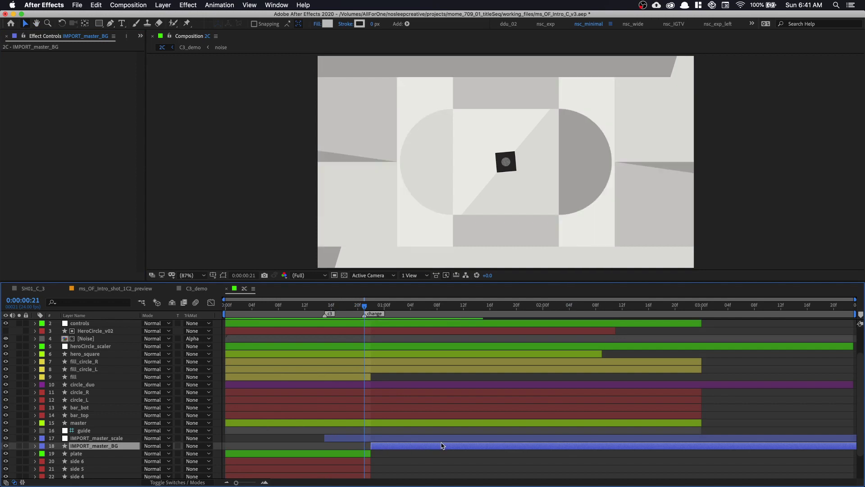
pyautogui.press('space')
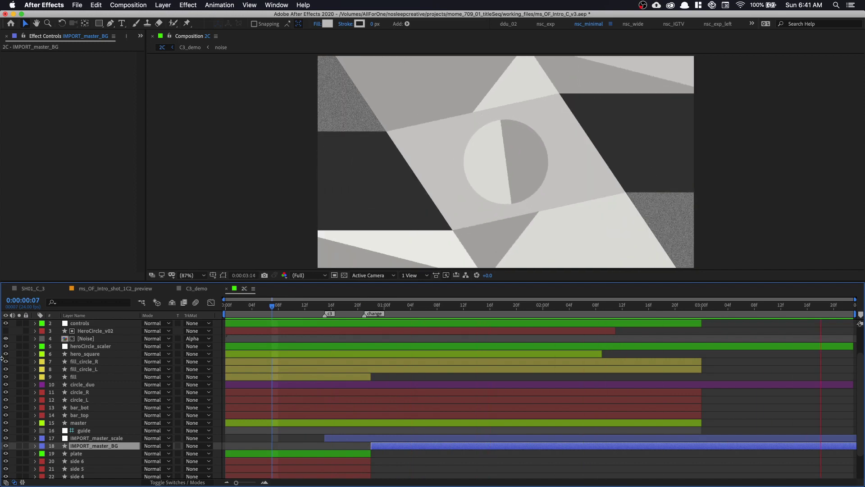
pyautogui.scroll(3, 130, 351)
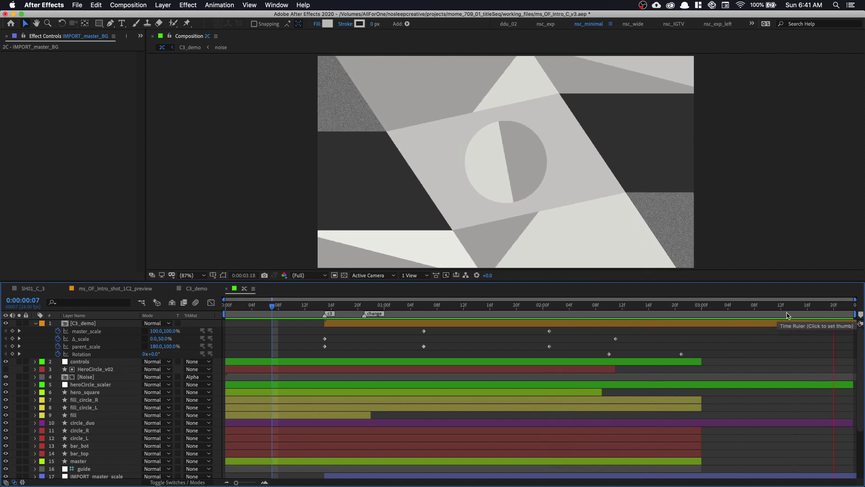
pyautogui.press('space')
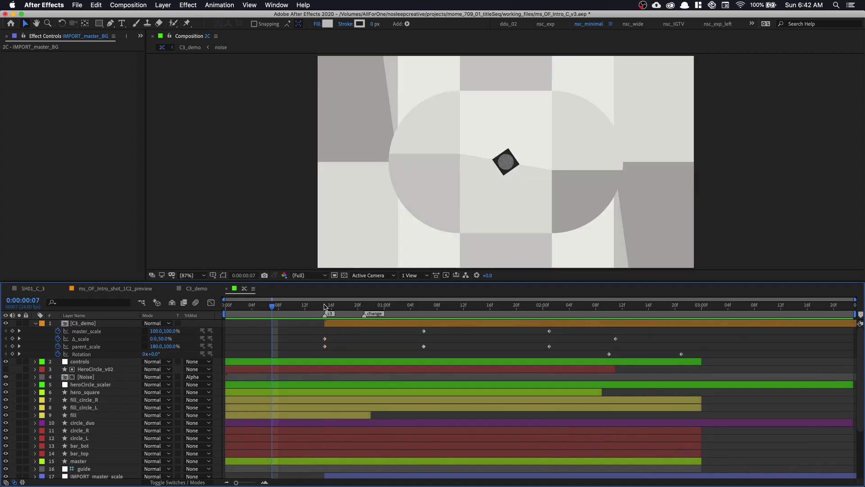
# - Scrub through 2C to examine how C3_demo's keyframed master properties animate between the c3 marker and 0:00:02:10
pyautogui.moveTo(324, 307); pyautogui.dragTo(640, 333)
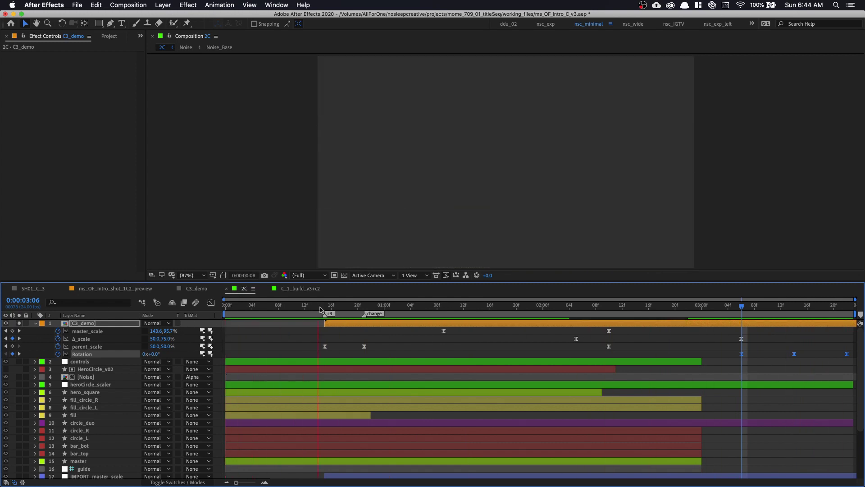
pyautogui.moveTo(322, 310); pyautogui.dragTo(372, 322)
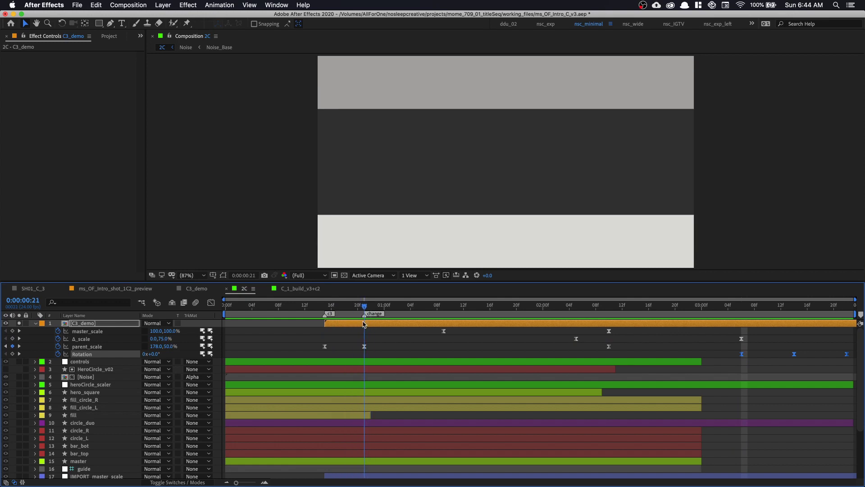
pyautogui.moveTo(365, 324)
pyautogui.mouseDown()
pyautogui.moveTo(355, 324)
pyautogui.moveTo(365, 323)
pyautogui.mouseUp()
pyautogui.moveTo(600, 326)
pyautogui.mouseDown()
pyautogui.moveTo(613, 323)
pyautogui.moveTo(572, 331)
pyautogui.moveTo(611, 324)
pyautogui.mouseUp()
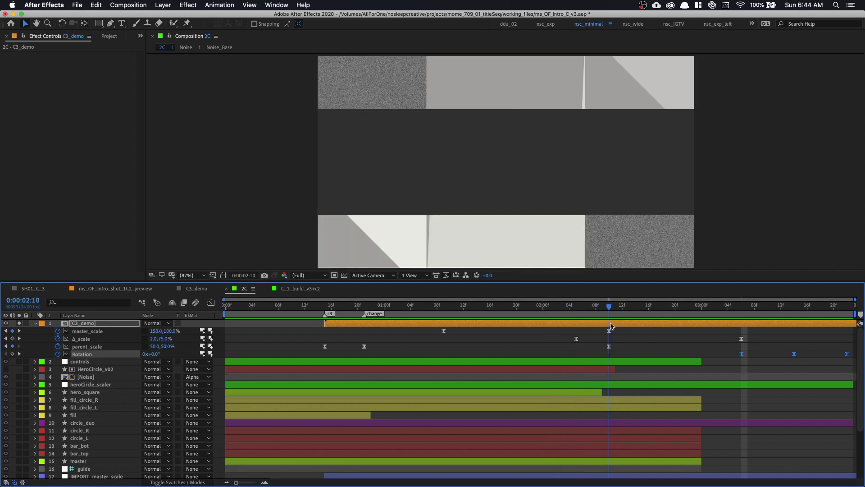
pyautogui.moveTo(611, 325); pyautogui.dragTo(511, 333)
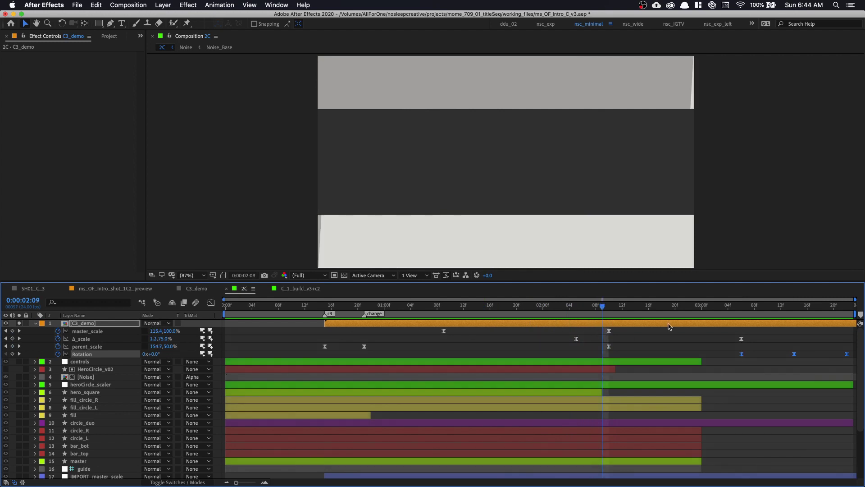
pyautogui.moveTo(611, 310); pyautogui.dragTo(515, 329)
# - Try setting C3_demo's master_scale to 100% at 0:00:02:10, and undo the change
pyautogui.click(180, 336)
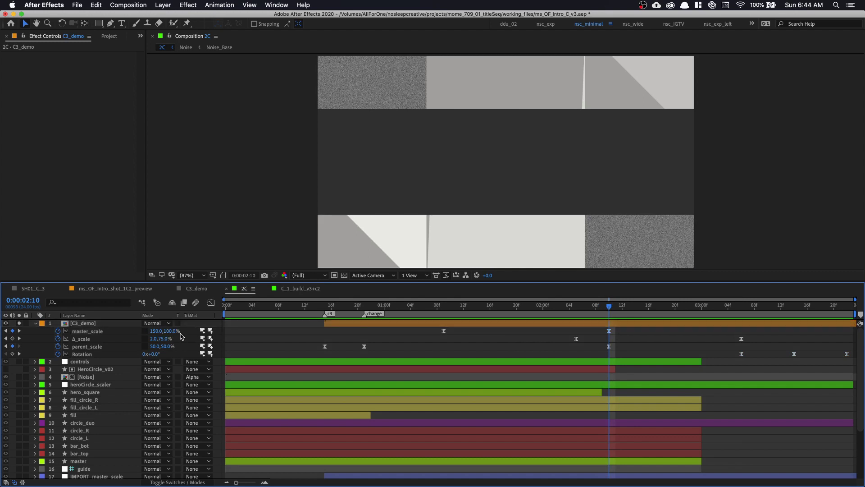
pyautogui.press('Return')
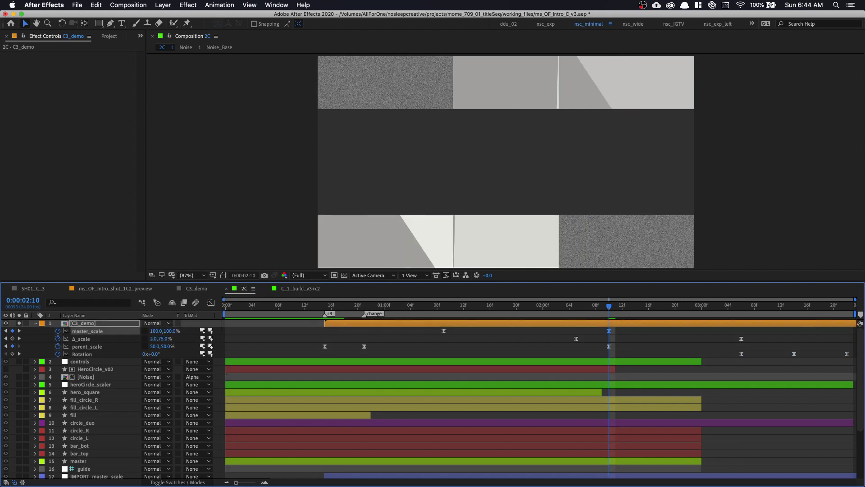
pyautogui.click(240, 342)
pyautogui.press('super+z')
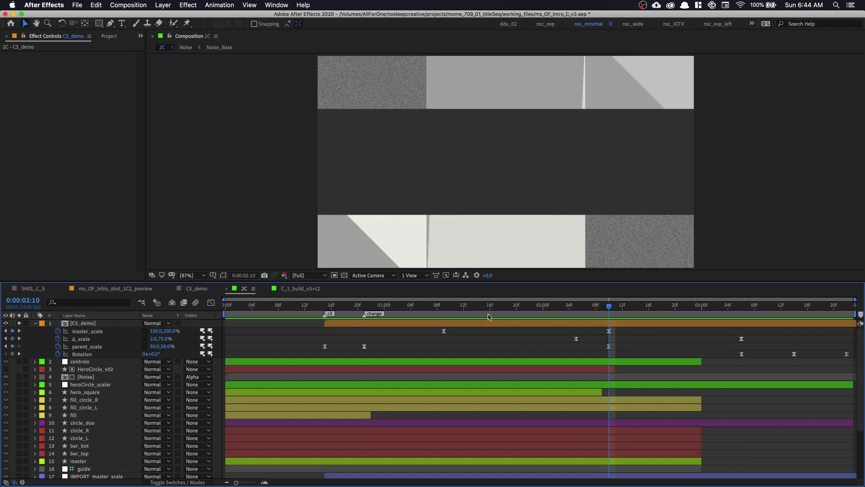
# - Turn off solo for the C3_demo layer and scrub through the complete composition around 0:00:02:16
pyautogui.click(457, 314)
pyautogui.moveTo(604, 315); pyautogui.dragTo(694, 314)
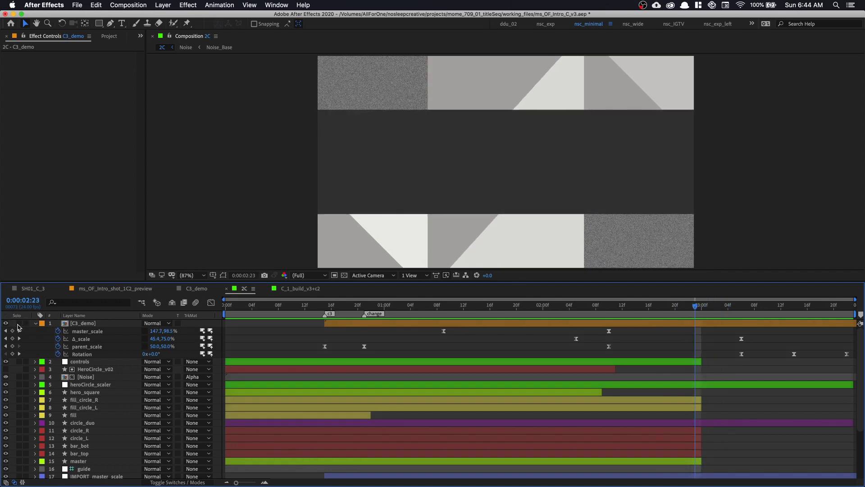
pyautogui.click(19, 323)
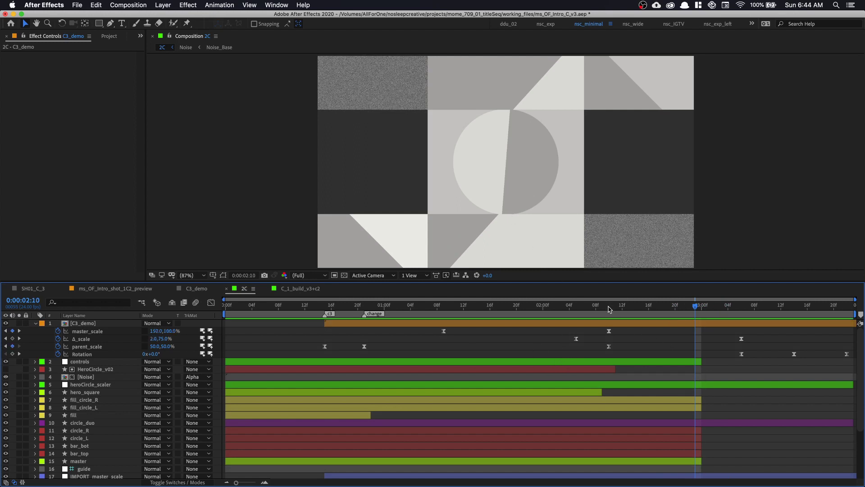
pyautogui.moveTo(609, 309); pyautogui.dragTo(653, 325)
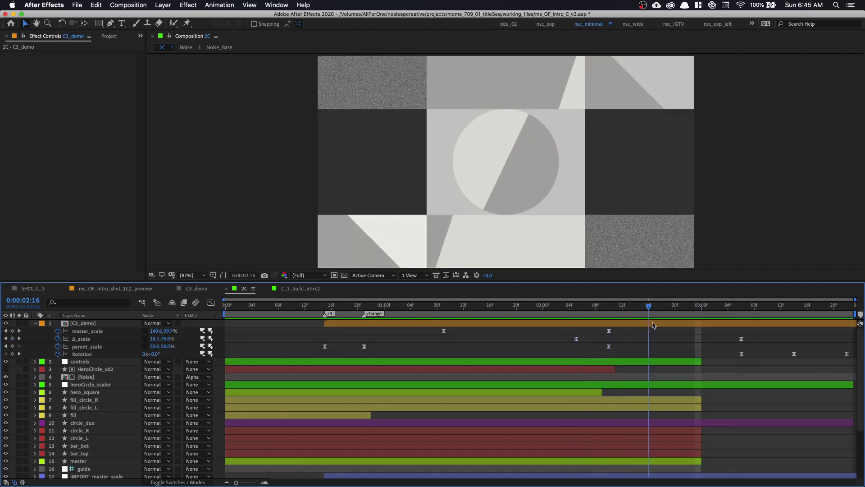
pyautogui.press('space')
pyautogui.press('space')
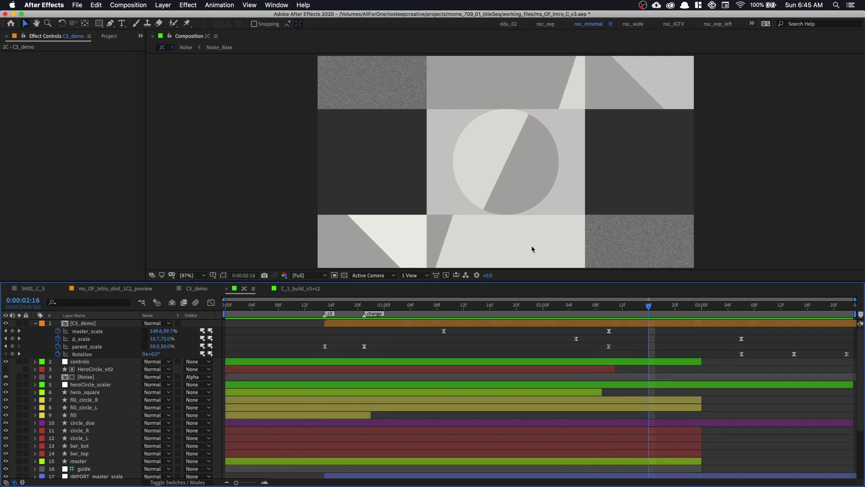
pyautogui.moveTo(653, 306); pyautogui.dragTo(674, 306)
# - Shift both of C3_demo's Δ_scale keyframes three frames earlier and preview the animation
pyautogui.moveTo(753, 335); pyautogui.dragTo(567, 344)
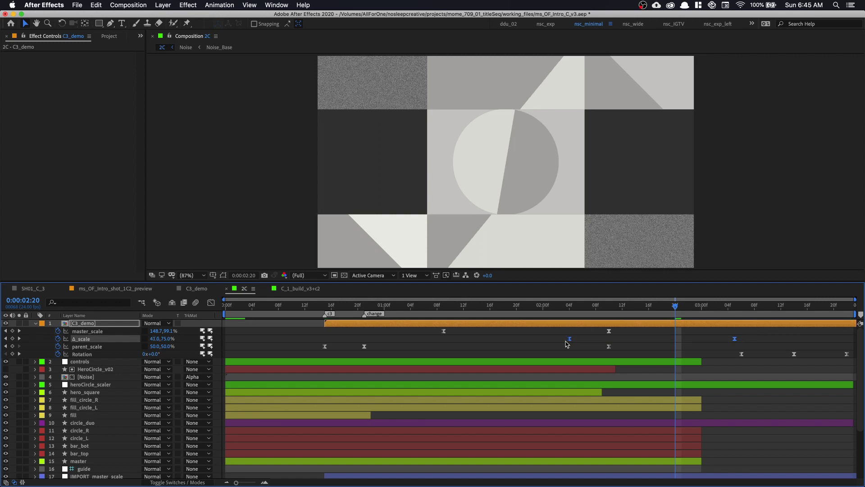
pyautogui.moveTo(563, 309); pyautogui.dragTo(709, 313)
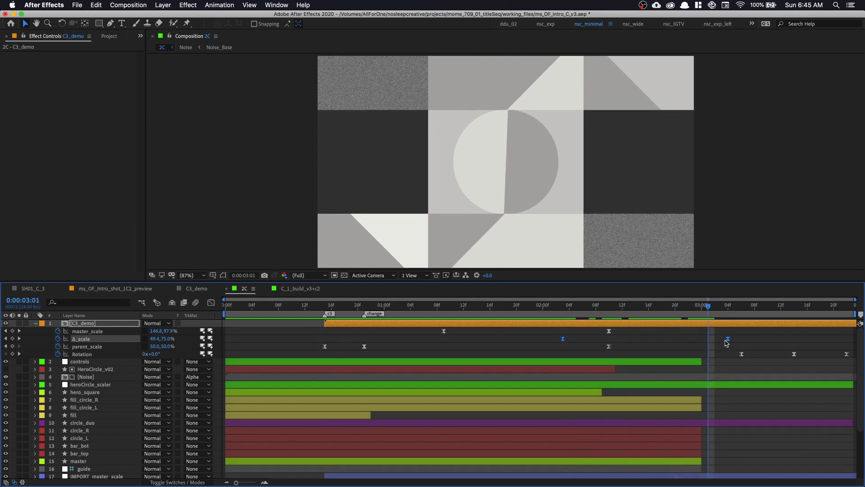
pyautogui.press('space')
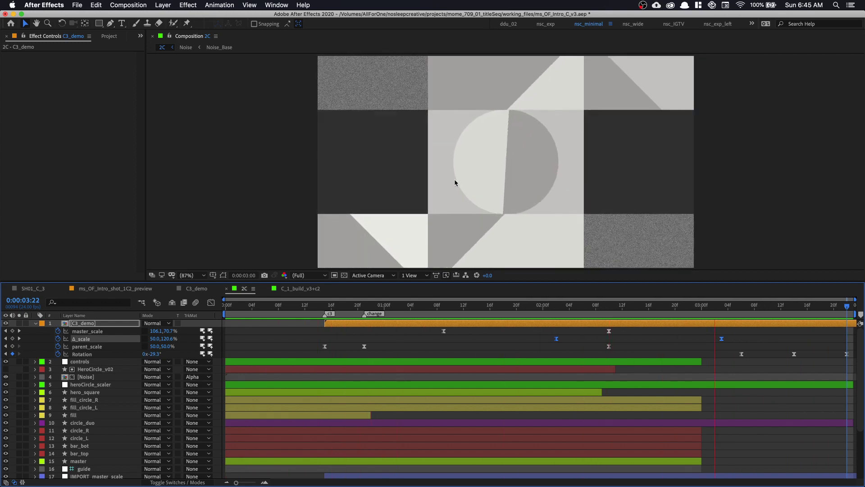
# - Open the ms_OF_Intro_shot_1C2_preview composition and scrub through it to examine how C_1_build_v3+c2 plays within the full sequence
pyautogui.click(115, 289)
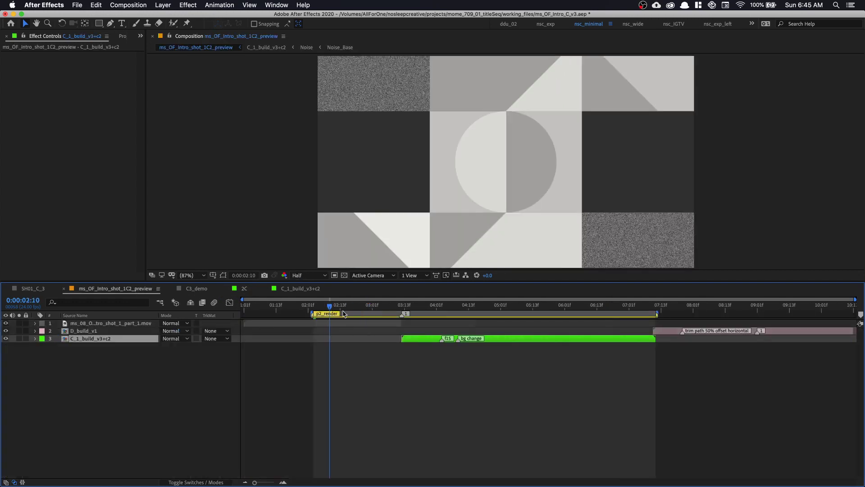
pyautogui.moveTo(344, 314); pyautogui.dragTo(392, 315)
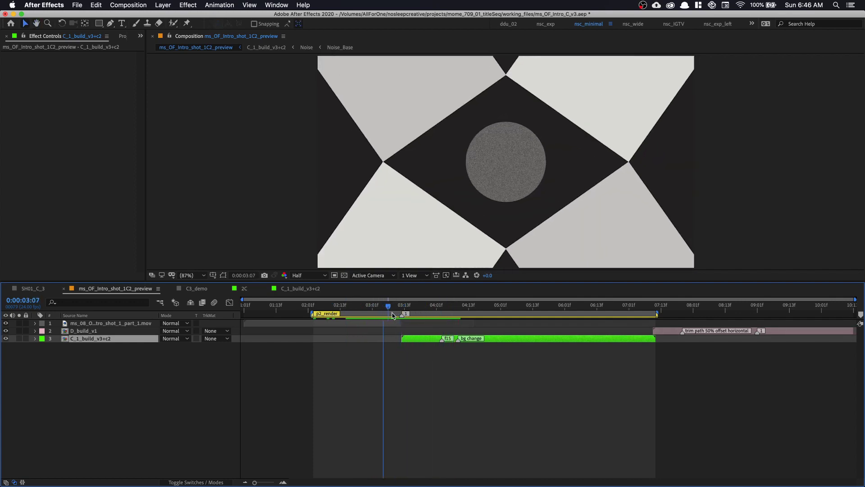
pyautogui.press('space')
pyautogui.press('space')
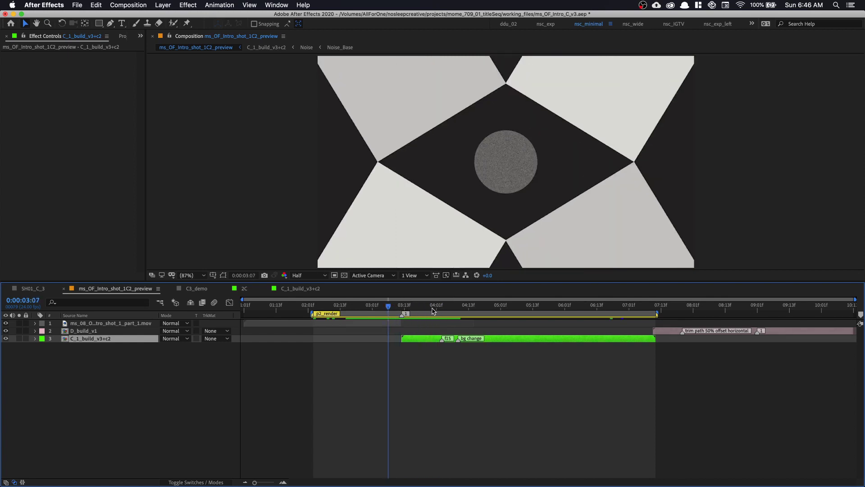
pyautogui.moveTo(420, 306); pyautogui.dragTo(626, 323)
pyautogui.click(290, 305)
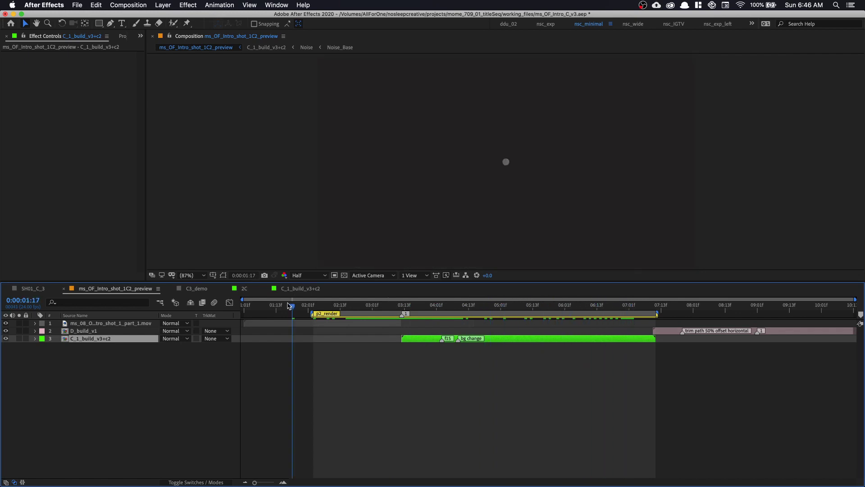